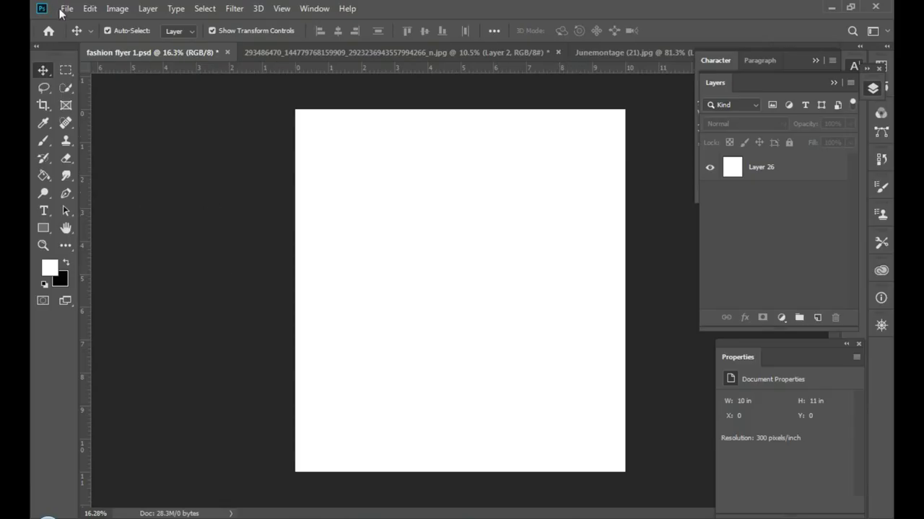
# Review the flyer's Image Size settings, leaving the page size unchanged
pyautogui.click(116, 10)
pyautogui.click(194, 109)
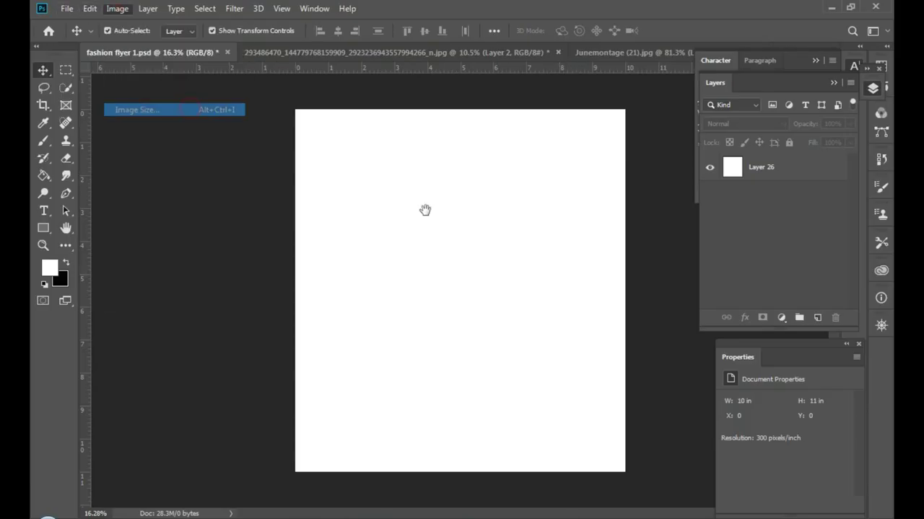
pyautogui.press('Tab')
pyautogui.press('Tab')
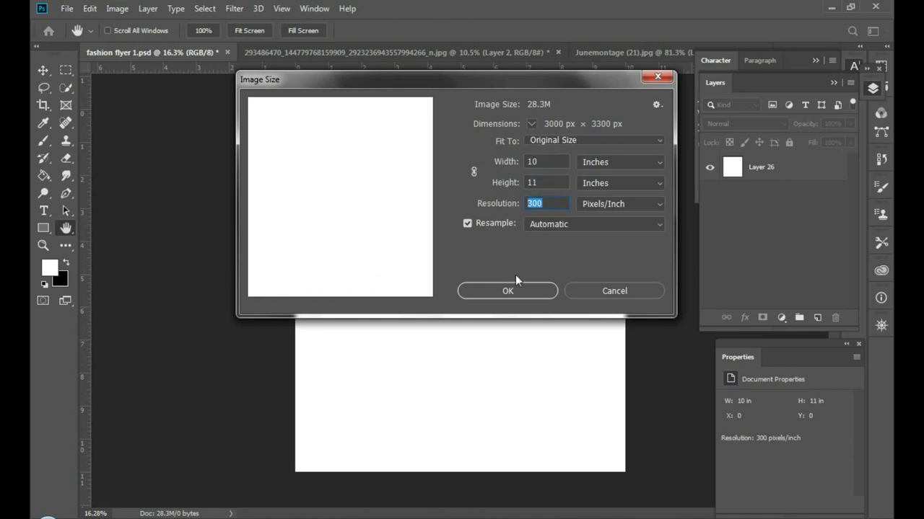
pyautogui.click(520, 290)
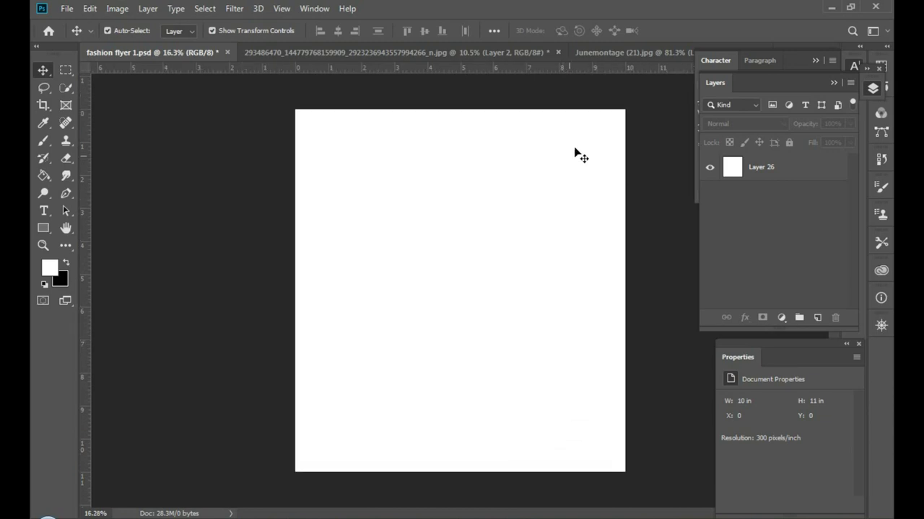
# Copy the gold marble image into the flyer and scale it to cover the whole page
pyautogui.click(605, 53)
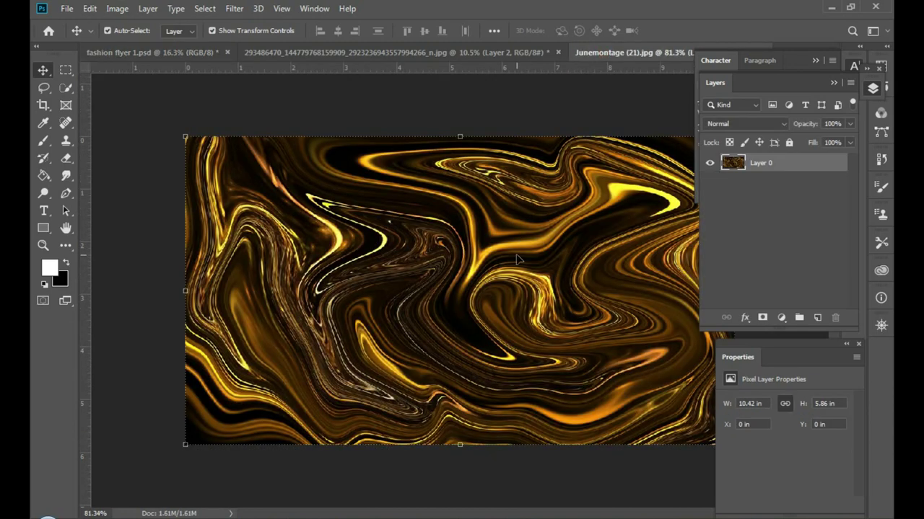
pyautogui.moveTo(485, 268)
pyautogui.mouseDown()
pyautogui.moveTo(181, 76)
pyautogui.moveTo(397, 301)
pyautogui.mouseUp()
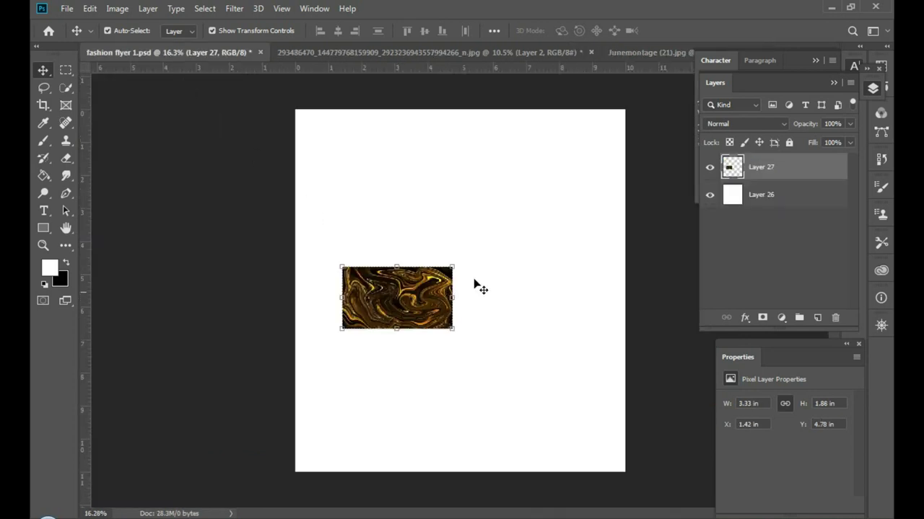
pyautogui.moveTo(453, 266); pyautogui.dragTo(710, 122)
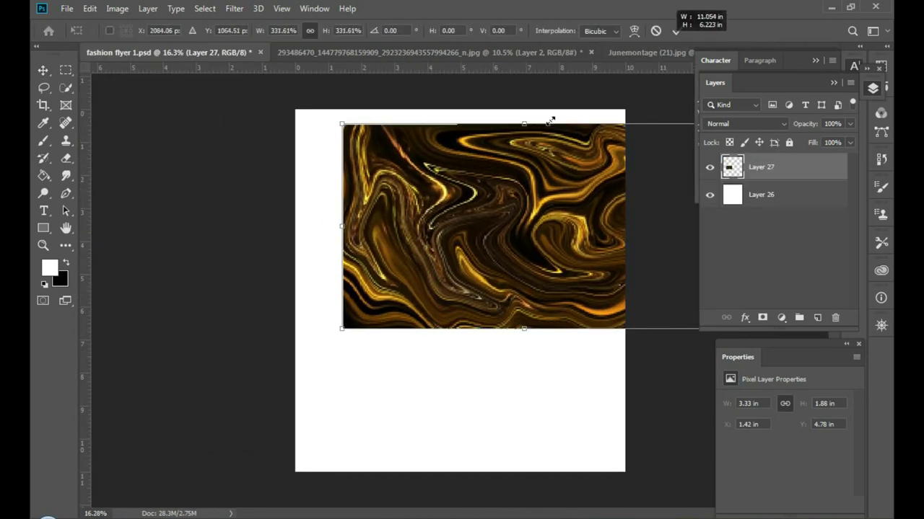
pyautogui.hotkey('ctrl', '-')
pyautogui.moveTo(379, 316); pyautogui.dragTo(175, 429)
pyautogui.moveTo(390, 346); pyautogui.dragTo(412, 325)
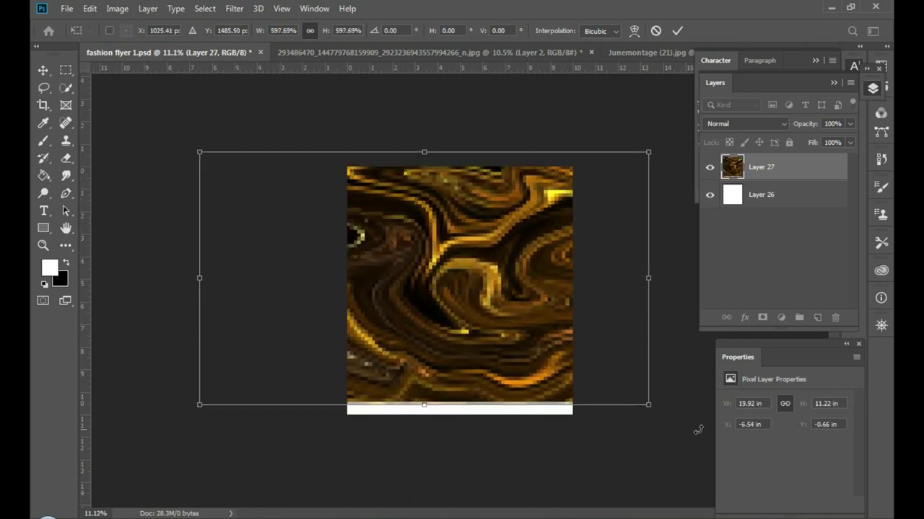
pyautogui.moveTo(647, 406); pyautogui.dragTo(690, 428)
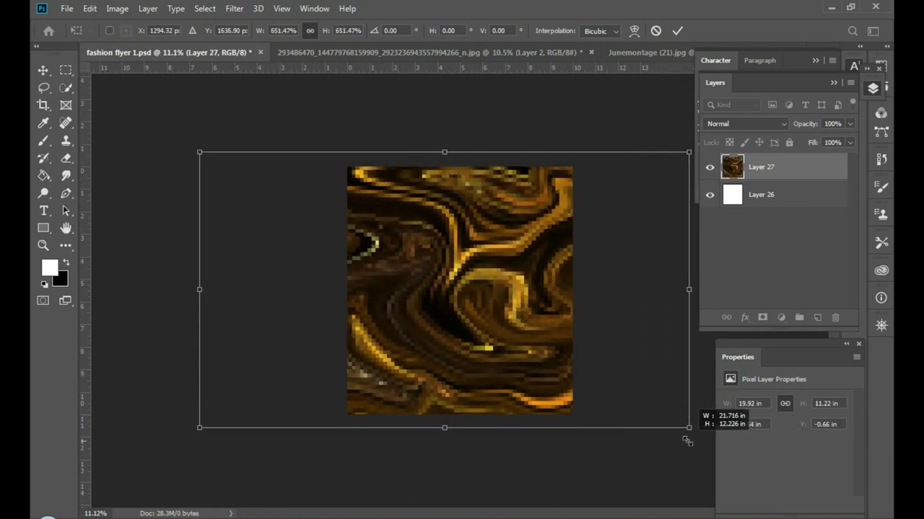
pyautogui.click(682, 32)
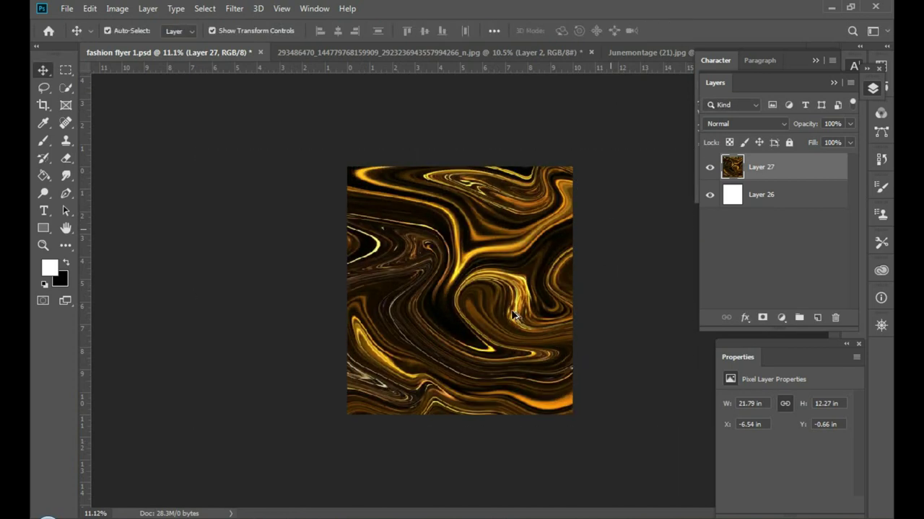
pyautogui.hotkey('ctrl', '0')
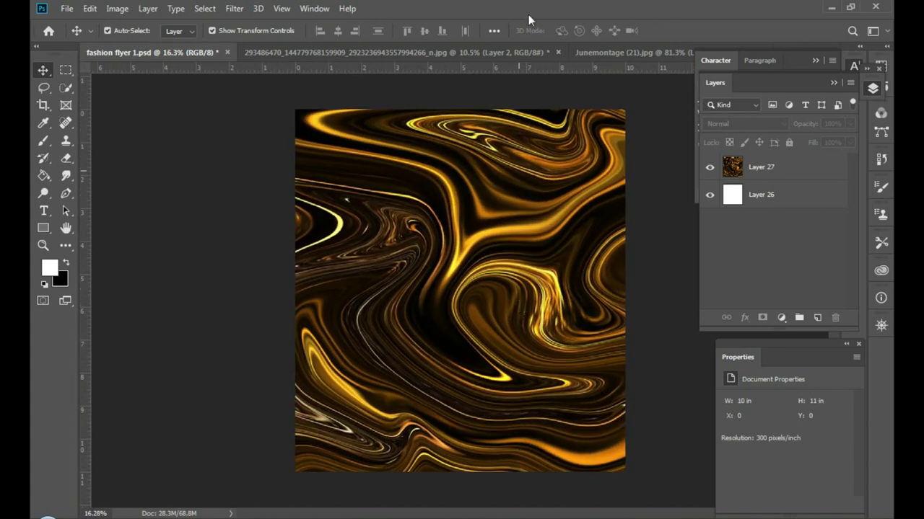
# Apply a Gaussian Blur of radius 38 pixels to the marble layer, Layer 27
pyautogui.click(528, 5)
pyautogui.click(824, 174)
pyautogui.click(233, 8)
pyautogui.moveTo(241, 162)
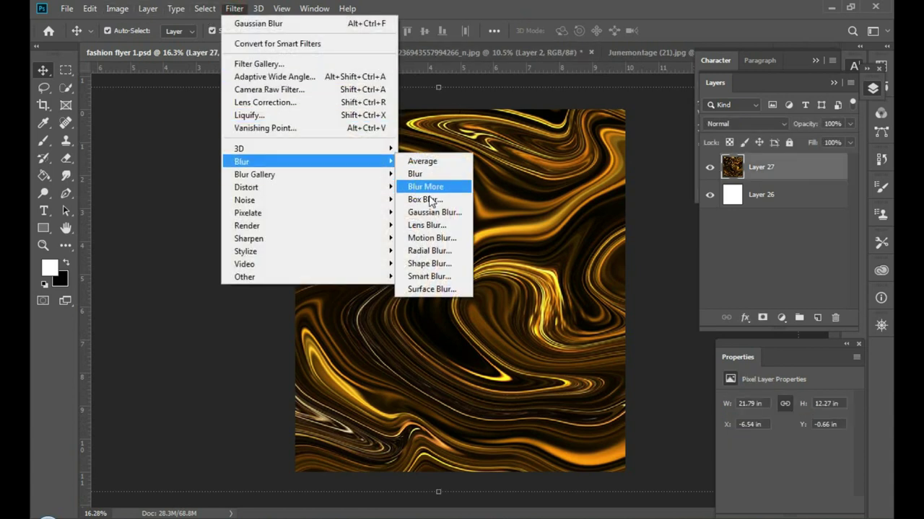
pyautogui.click(435, 212)
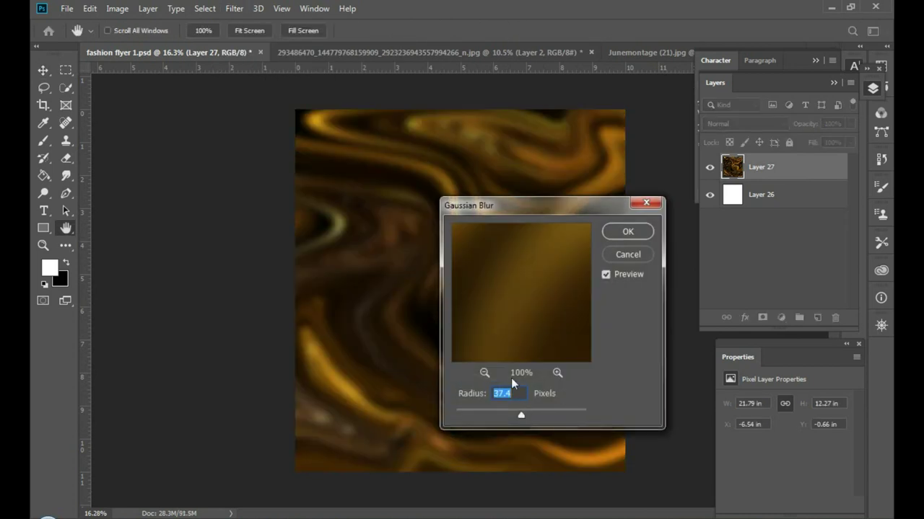
pyautogui.write('38')
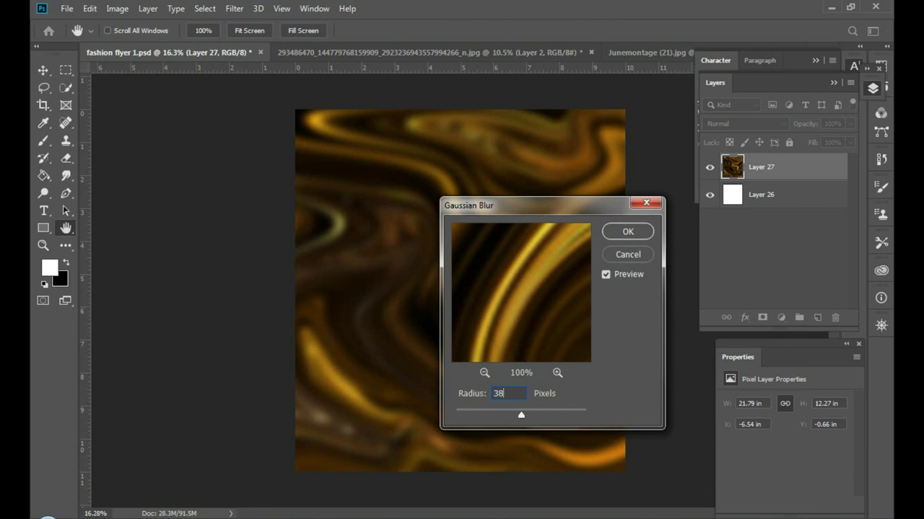
pyautogui.click(620, 233)
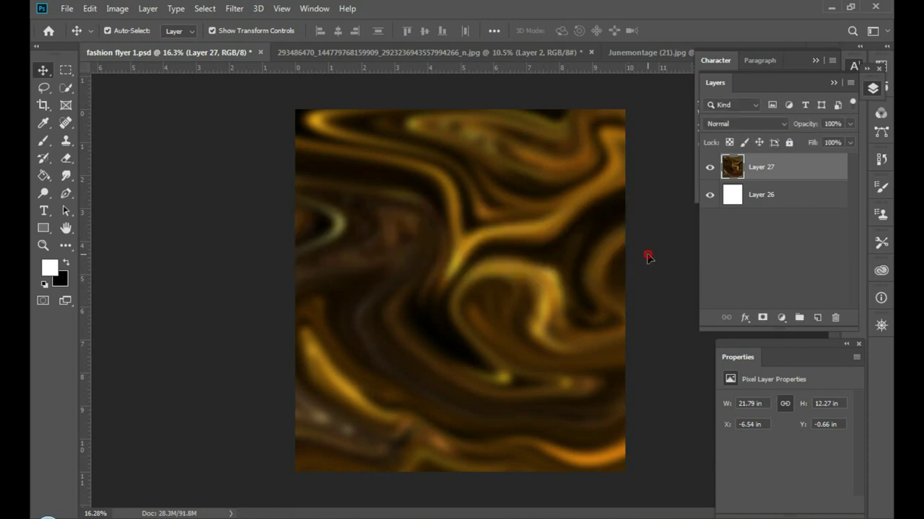
# Copy the cut-out man into the flyer, scaled to about 60% and placed on the right
pyautogui.click(499, 52)
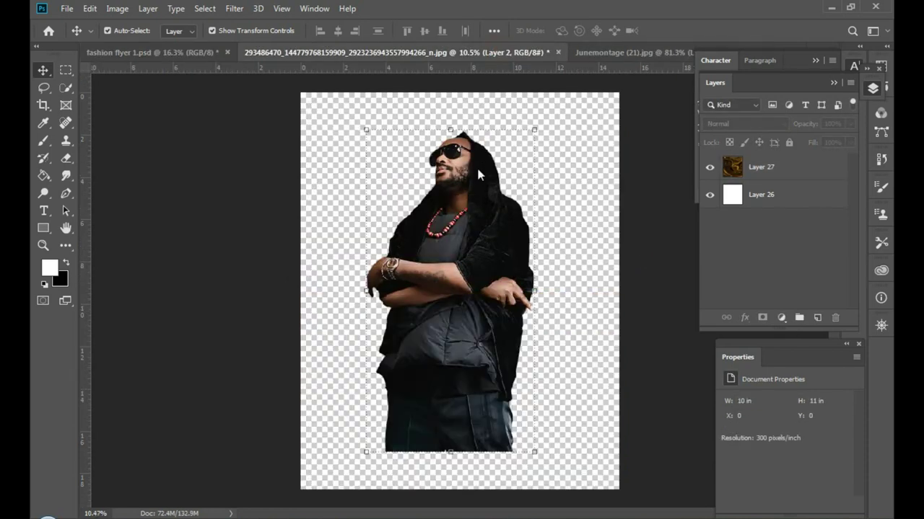
pyautogui.moveTo(476, 231)
pyautogui.mouseDown()
pyautogui.moveTo(202, 56)
pyautogui.moveTo(548, 197)
pyautogui.mouseUp()
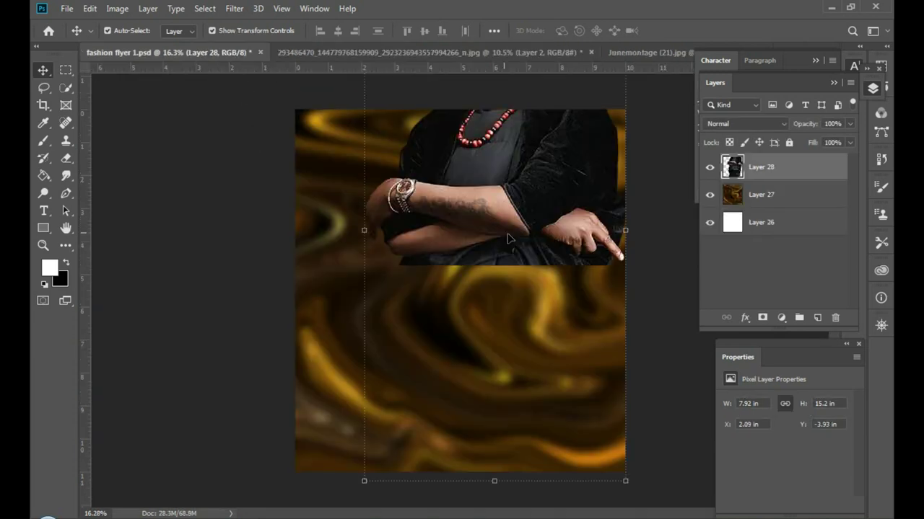
pyautogui.hotkey('ctrl', '-')
pyautogui.moveTo(561, 95); pyautogui.dragTo(512, 242)
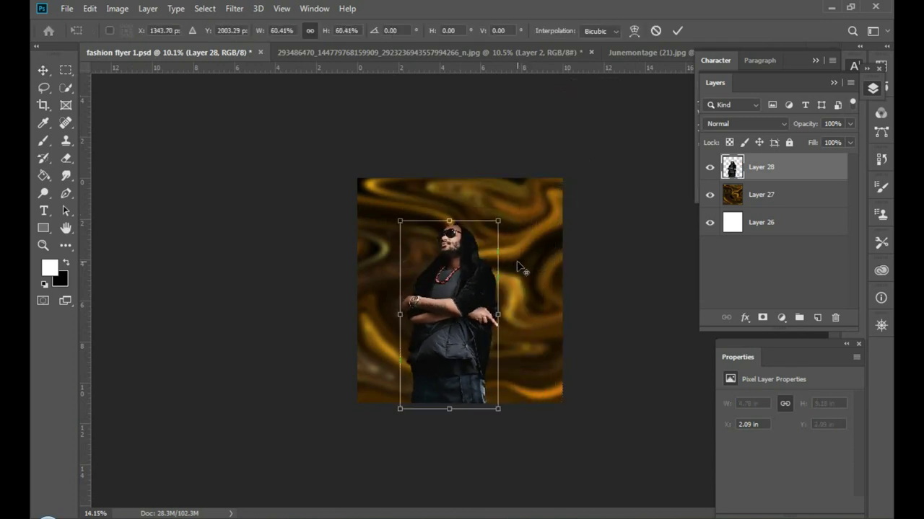
pyautogui.hotkey('ctrl', '+')
pyautogui.moveTo(489, 274); pyautogui.dragTo(577, 253)
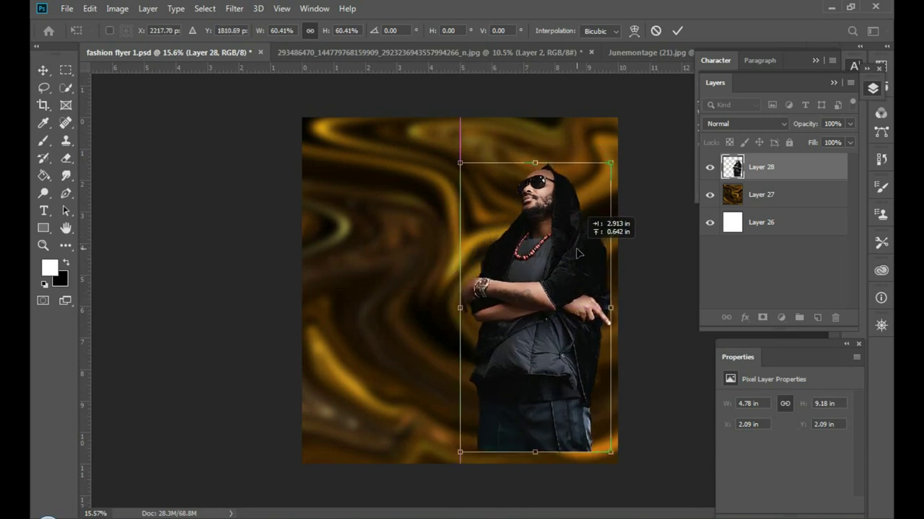
pyautogui.click(676, 31)
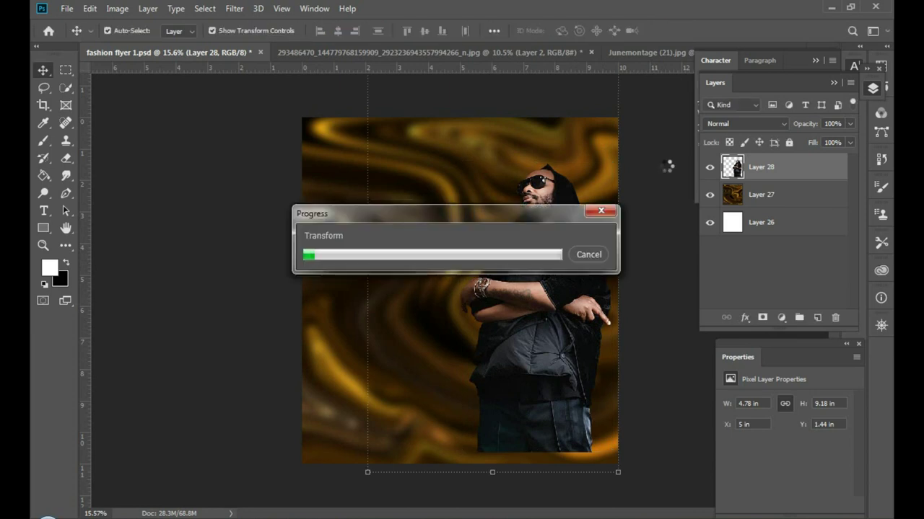
pyautogui.click(658, 171)
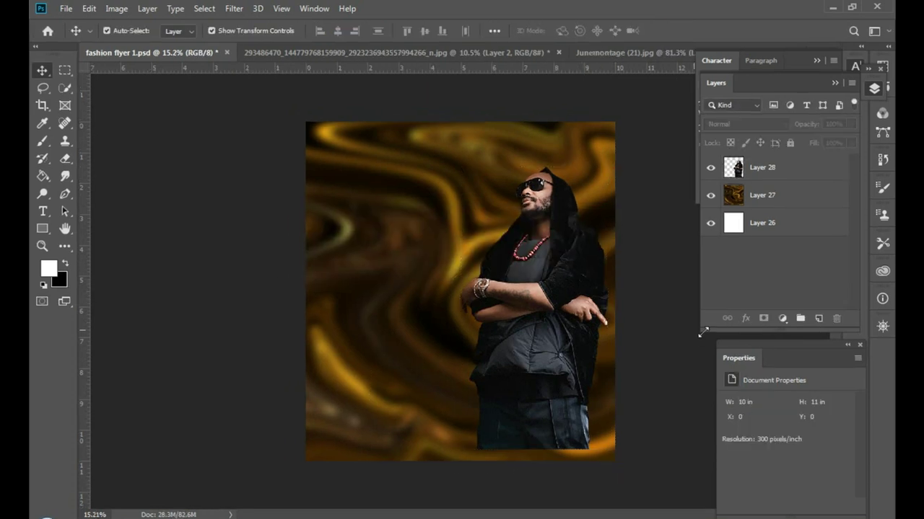
pyautogui.click(790, 230)
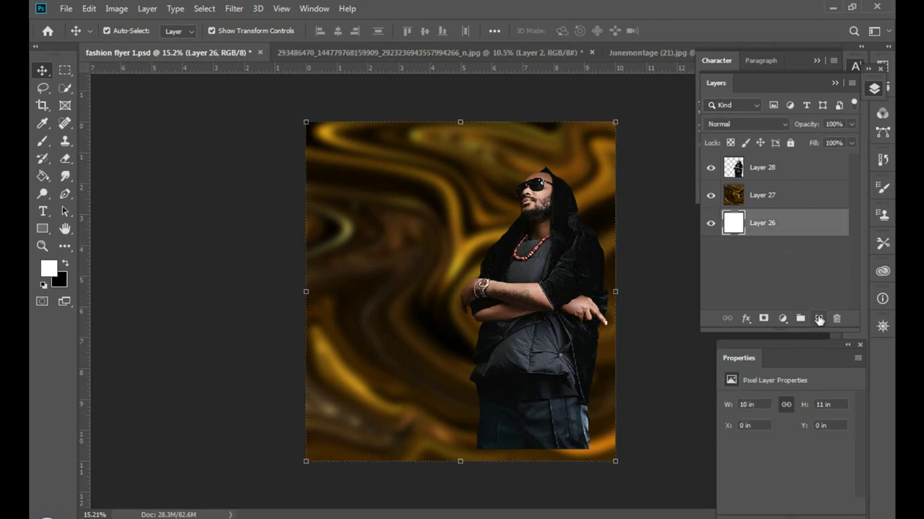
# On a new layer, trace a jagged skyline path from the flyer's left edge across the bottom
pyautogui.click(818, 318)
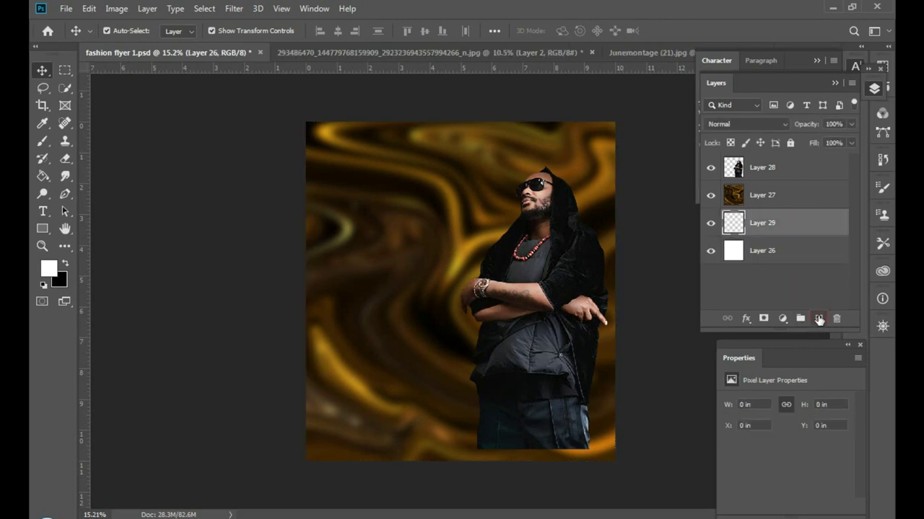
pyautogui.click(64, 194)
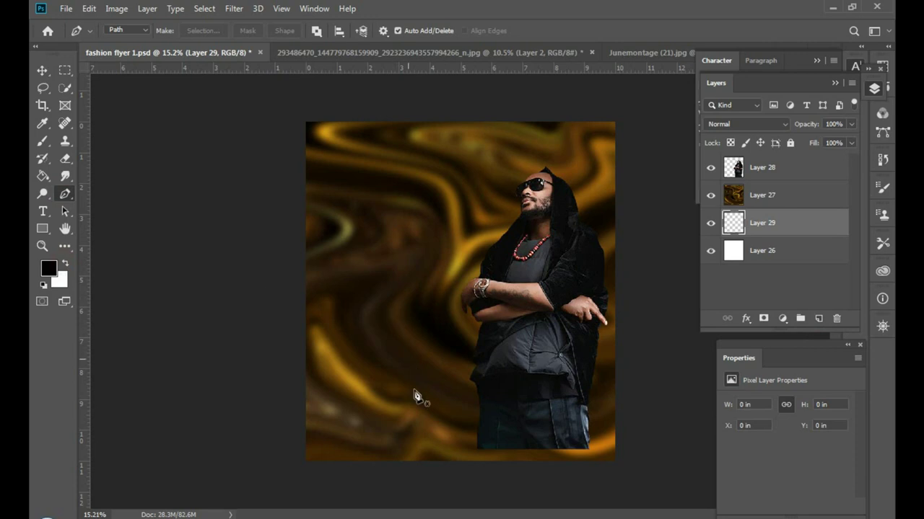
pyautogui.scroll(3, 415, 461)
pyautogui.moveTo(399, 410); pyautogui.dragTo(371, 353)
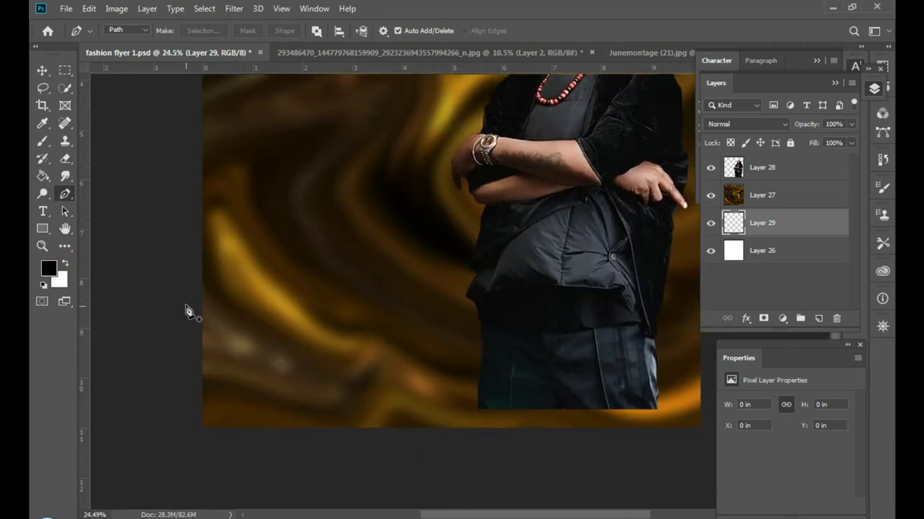
pyautogui.moveTo(186, 296); pyautogui.dragTo(193, 285)
pyautogui.click(216, 288)
pyautogui.click(223, 285)
pyautogui.click(230, 286)
pyautogui.click(235, 287)
pyautogui.click(243, 292)
pyautogui.moveTo(250, 289); pyautogui.dragTo(258, 292)
pyautogui.click(275, 280)
pyautogui.click(302, 292)
pyautogui.click(335, 287)
pyautogui.click(354, 297)
pyautogui.click(382, 295)
pyautogui.click(424, 298)
pyautogui.click(456, 296)
pyautogui.click(472, 295)
pyautogui.click(497, 288)
pyautogui.click(511, 290)
# Continue the jagged path to the right edge and close it below the flyer
pyautogui.moveTo(495, 291); pyautogui.dragTo(446, 290)
pyautogui.click(498, 294)
pyautogui.click(541, 295)
pyautogui.click(577, 292)
pyautogui.click(612, 296)
pyautogui.click(649, 296)
pyautogui.click(693, 431)
pyautogui.click(126, 442)
pyautogui.click(140, 286)
# Fill the path with black and move Layer 29 to the top of the layer stack
pyautogui.rightClick(390, 260)
pyautogui.click(428, 302)
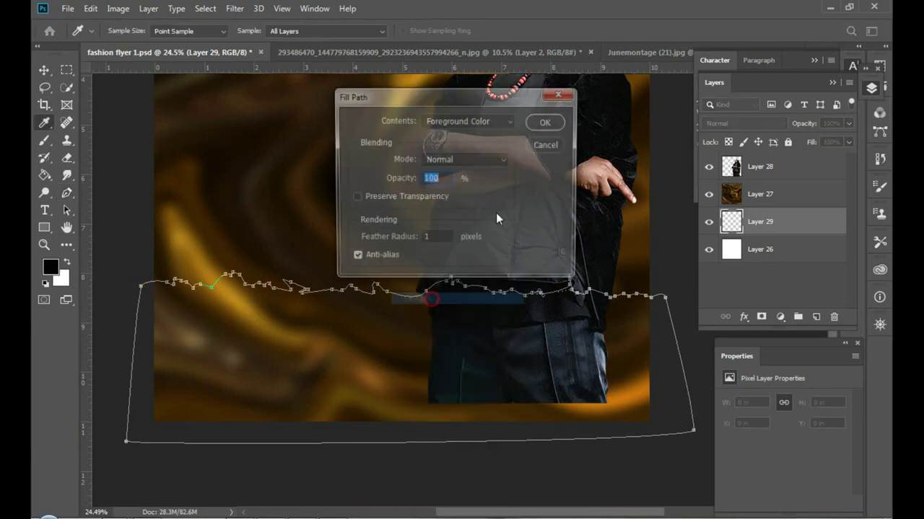
pyautogui.click(546, 123)
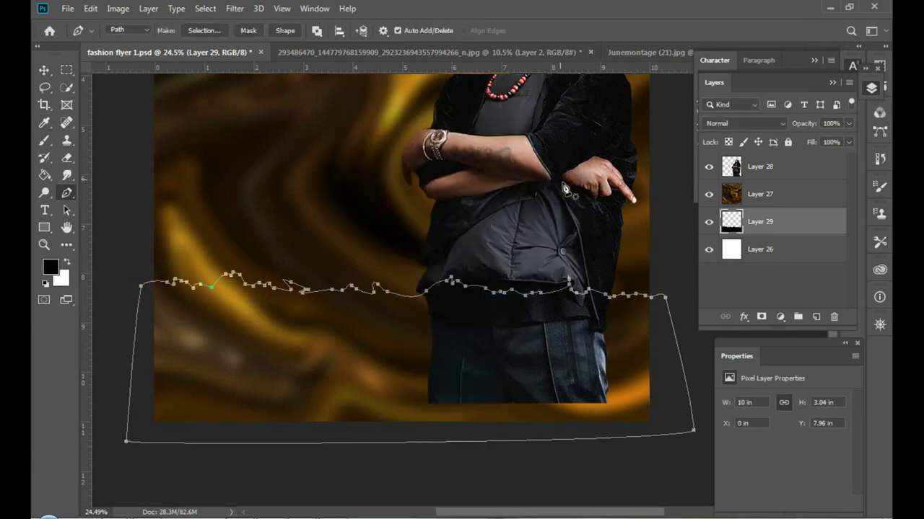
pyautogui.scroll(-2, 570, 271)
pyautogui.moveTo(784, 226); pyautogui.dragTo(769, 203)
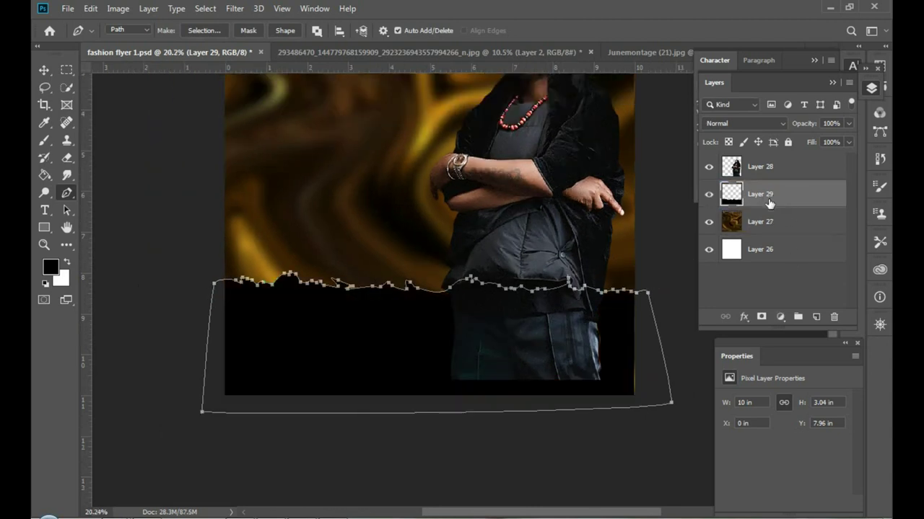
pyautogui.moveTo(807, 179)
pyautogui.mouseDown()
pyautogui.moveTo(799, 150)
pyautogui.moveTo(803, 171)
pyautogui.mouseUp()
pyautogui.moveTo(799, 208); pyautogui.dragTo(794, 169)
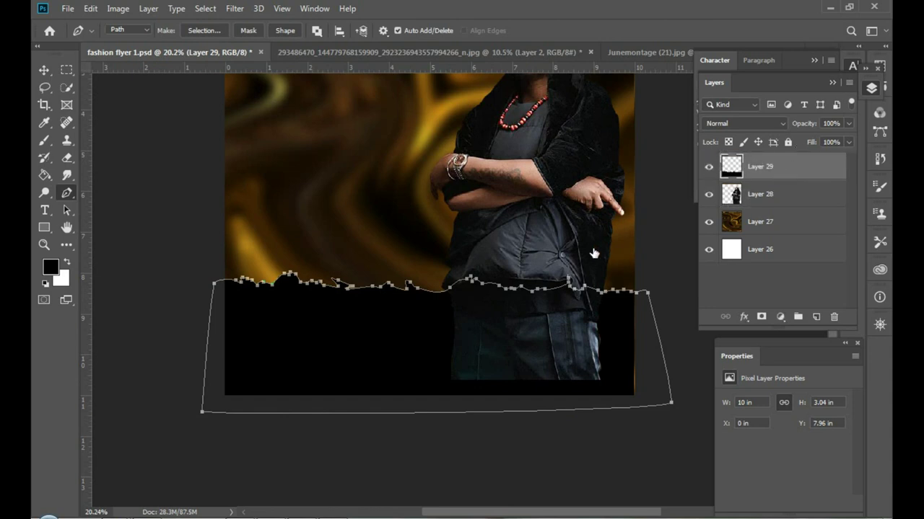
# Duplicate the black strip layer and nudge the original strip slightly upward
pyautogui.press('Escape')
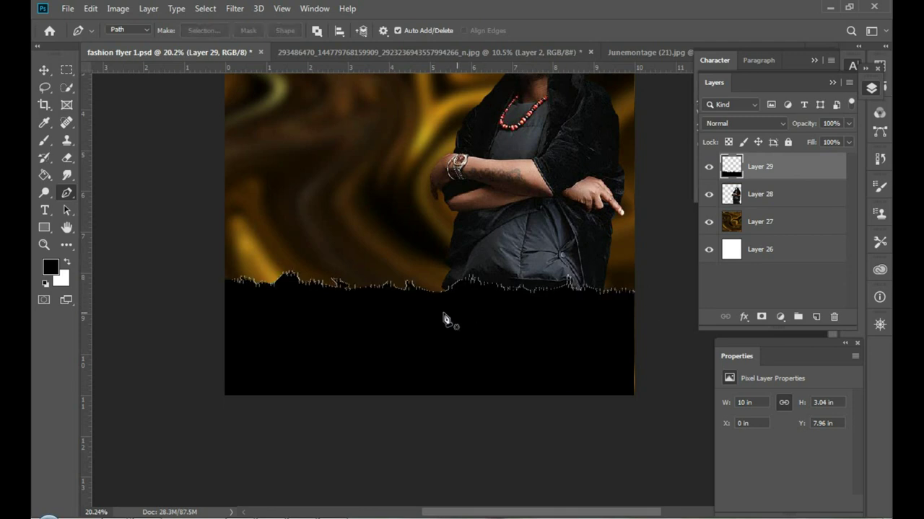
pyautogui.scroll(3, 445, 319)
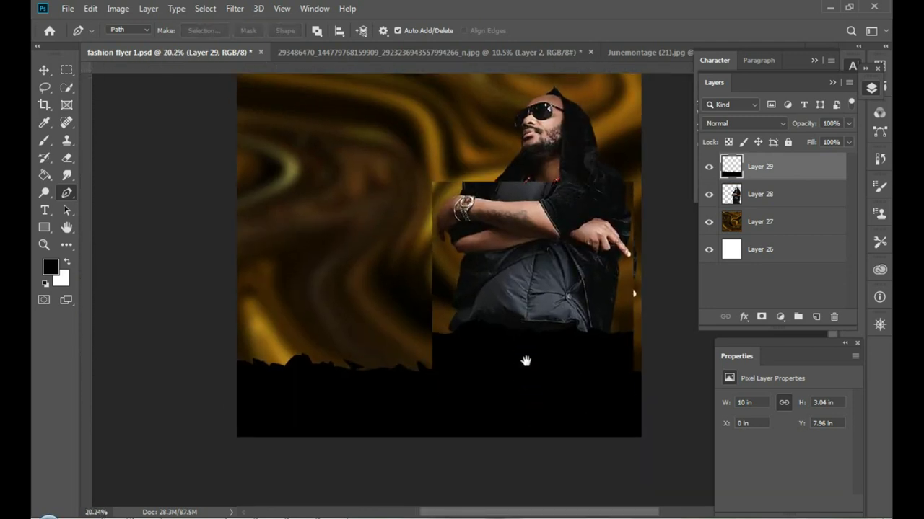
pyautogui.hotkey('ctrl', 'r')
pyautogui.hotkey('ctrl', '0')
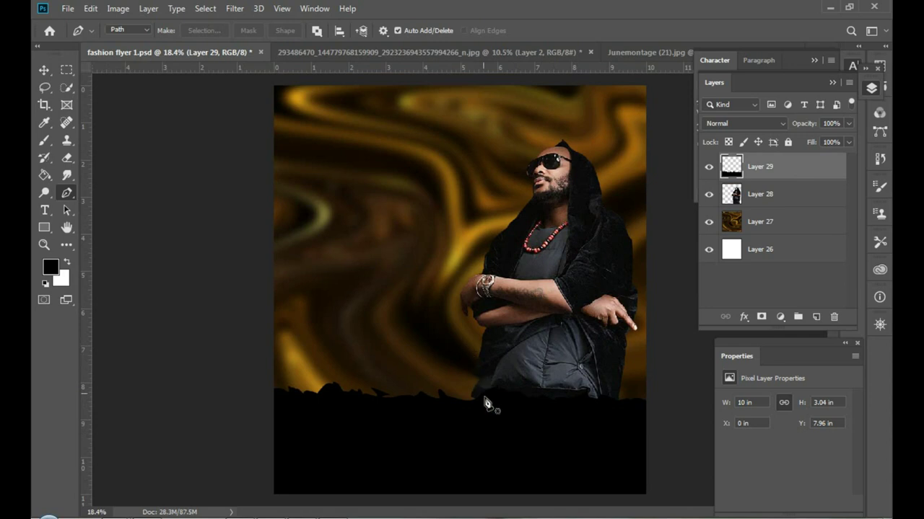
pyautogui.scroll(1, 509, 440)
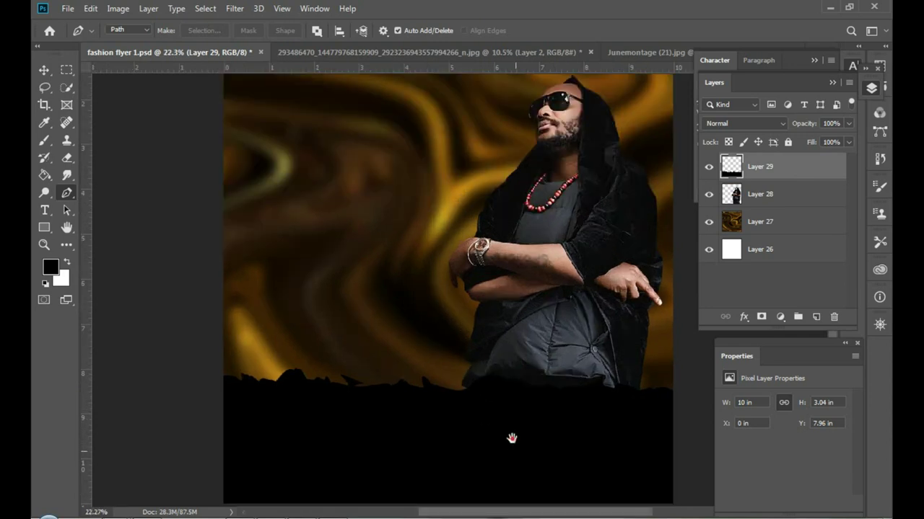
pyautogui.moveTo(512, 438); pyautogui.dragTo(500, 390)
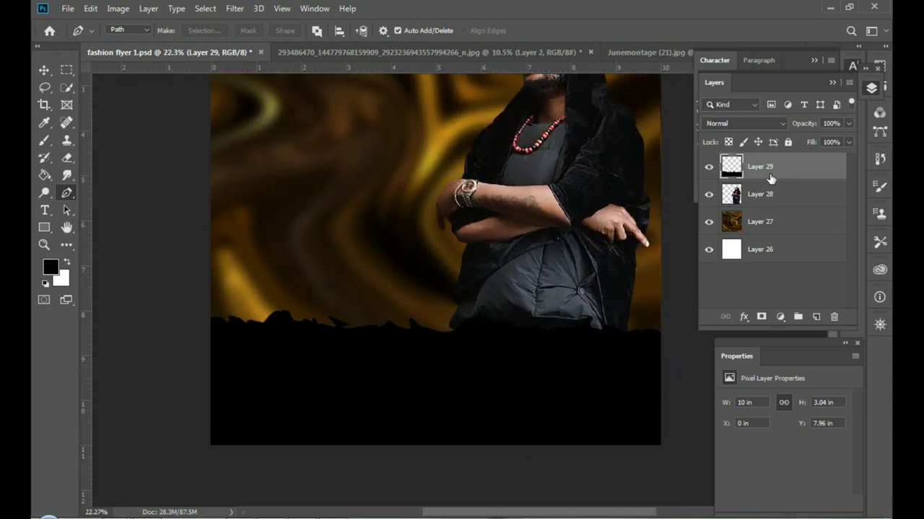
pyautogui.moveTo(772, 178); pyautogui.dragTo(816, 317)
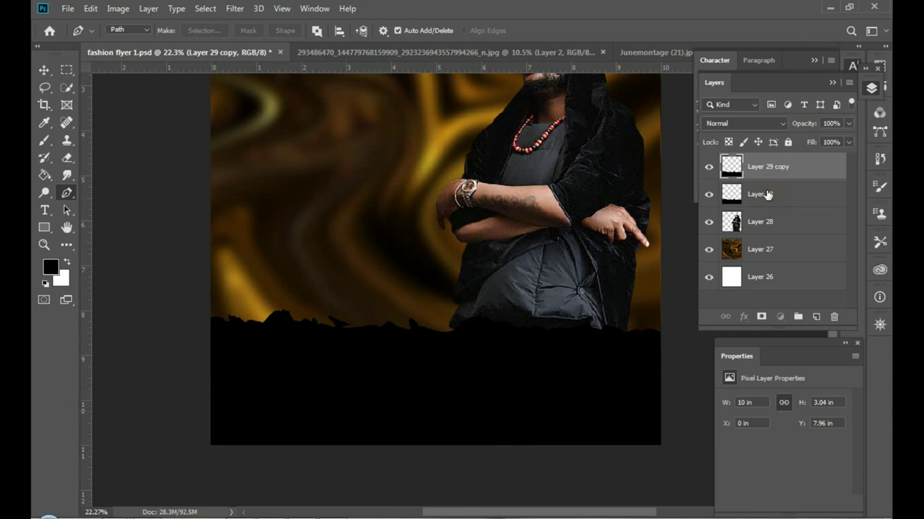
pyautogui.click(766, 195)
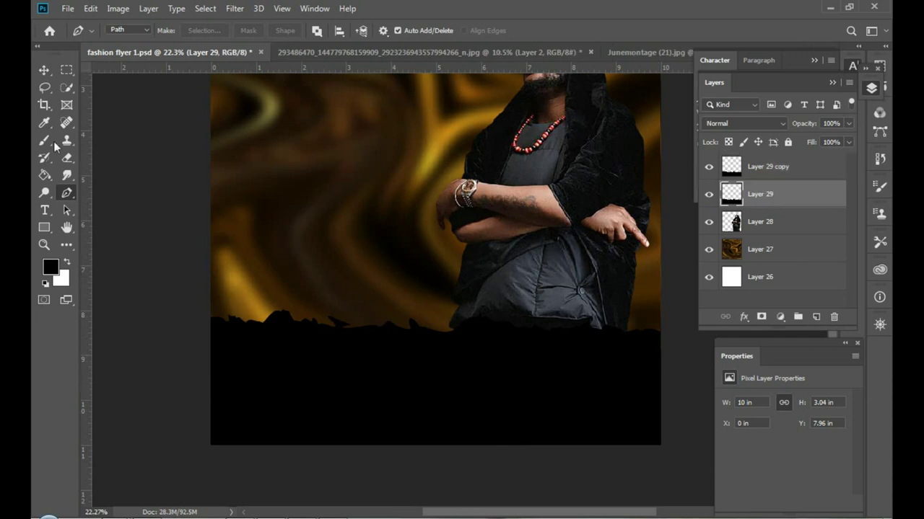
pyautogui.click(44, 70)
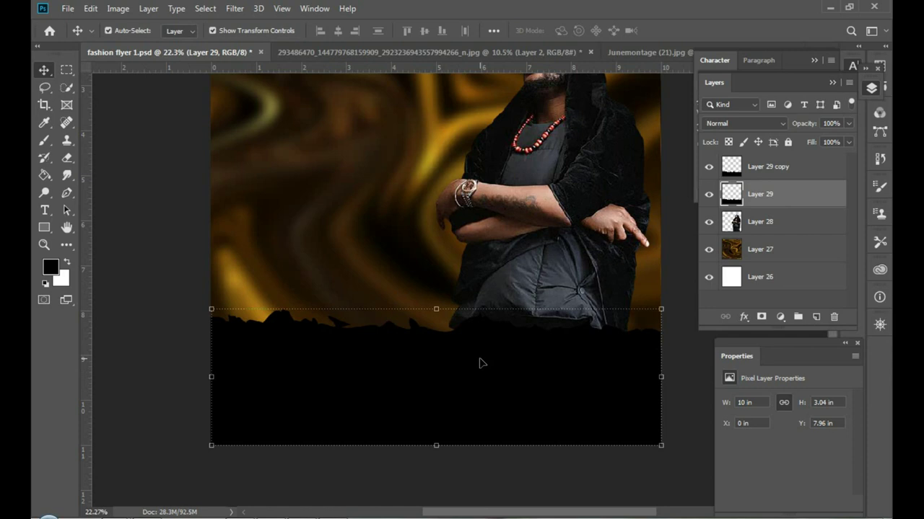
pyautogui.hotkey('shift', 'Up')
pyautogui.hotkey('shift', 'Up')
pyautogui.hotkey('shift', 'Up')
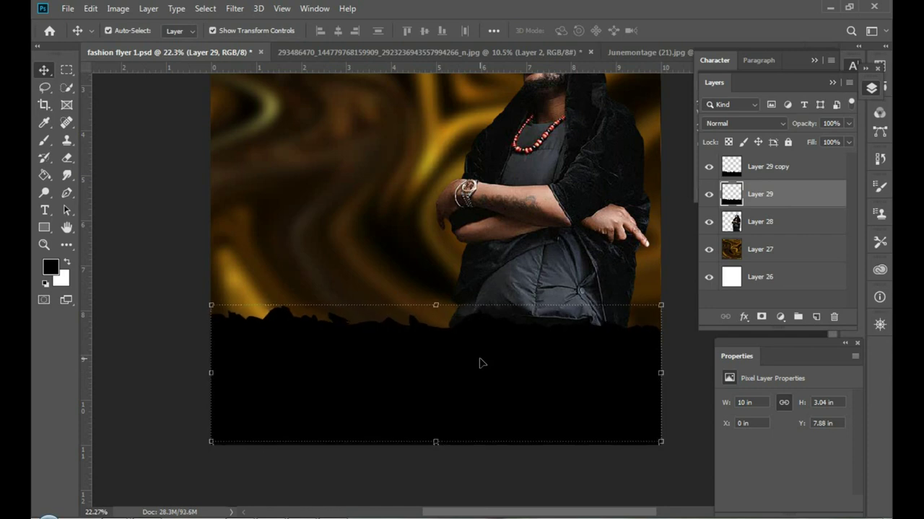
pyautogui.hotkey('shift', 'Up')
pyautogui.hotkey('shift', 'Up')
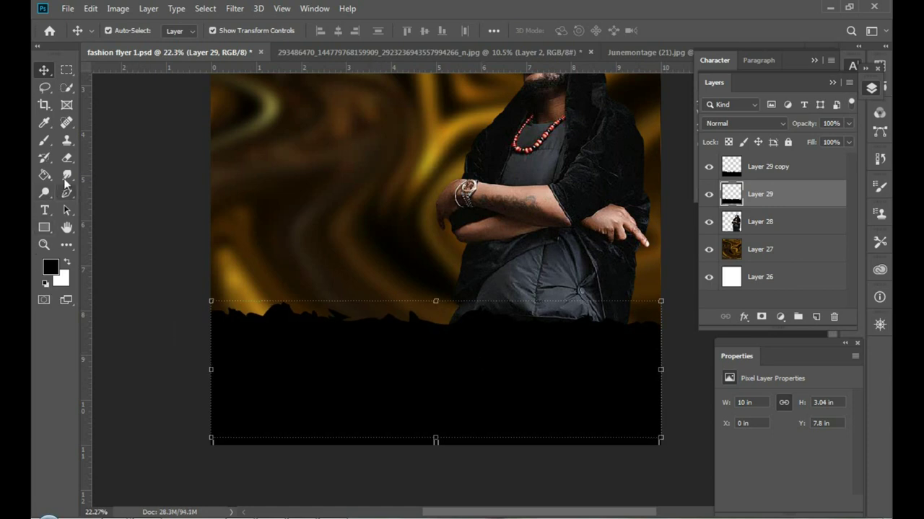
# Fill the raised original strip with white, then deselect all layers
pyautogui.click(44, 175)
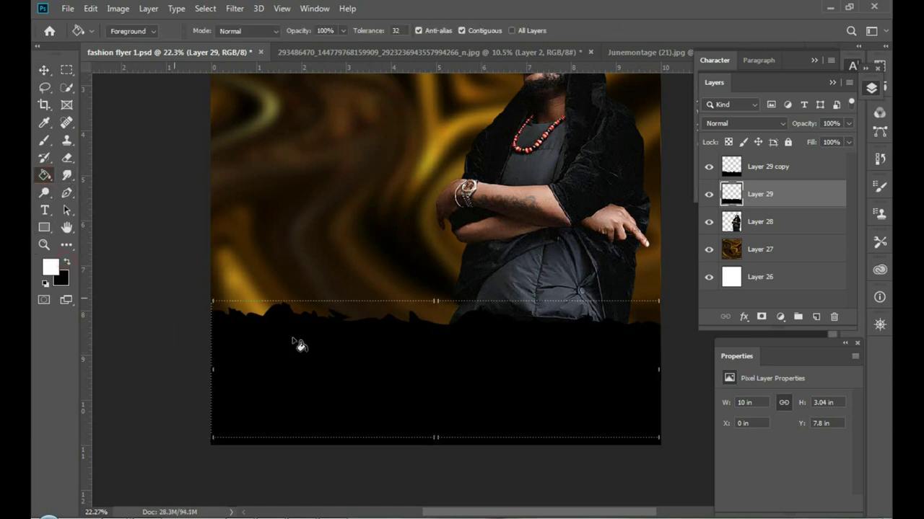
pyautogui.click(333, 353)
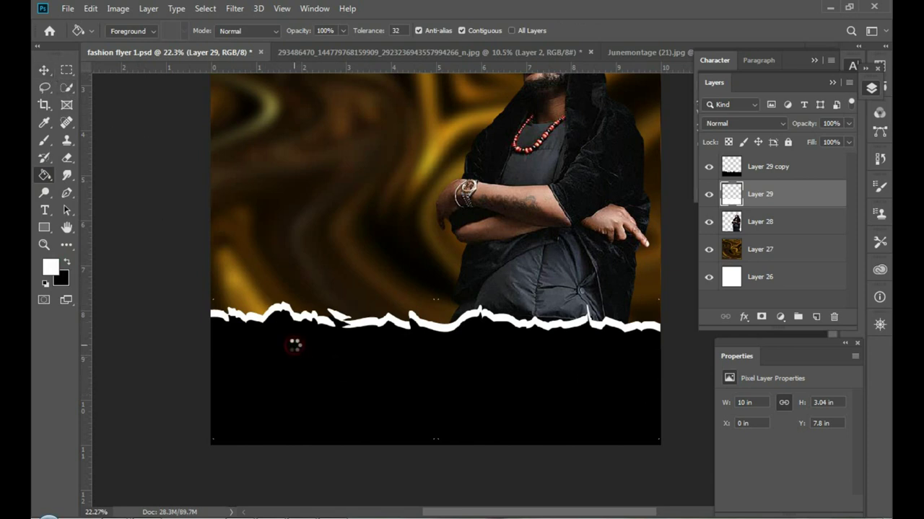
pyautogui.click(40, 69)
pyautogui.click(319, 230)
pyautogui.scroll(-1, 512, 375)
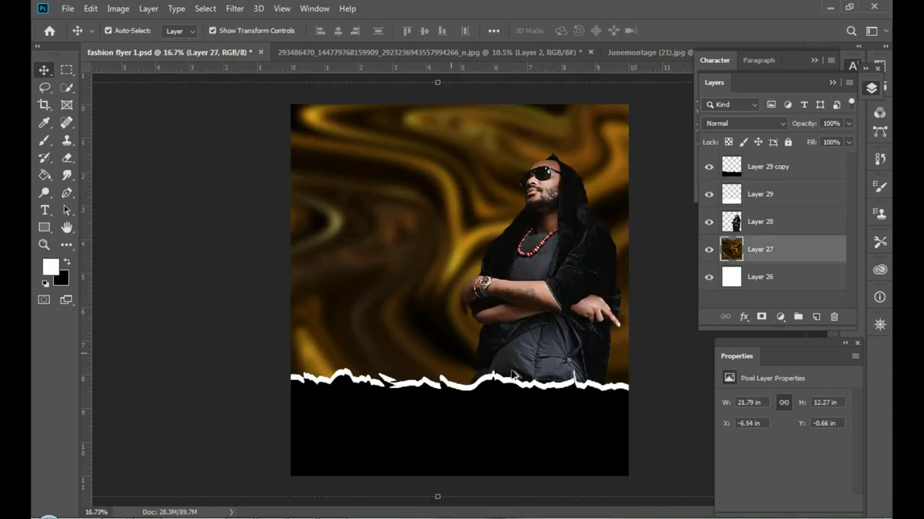
pyautogui.click(663, 376)
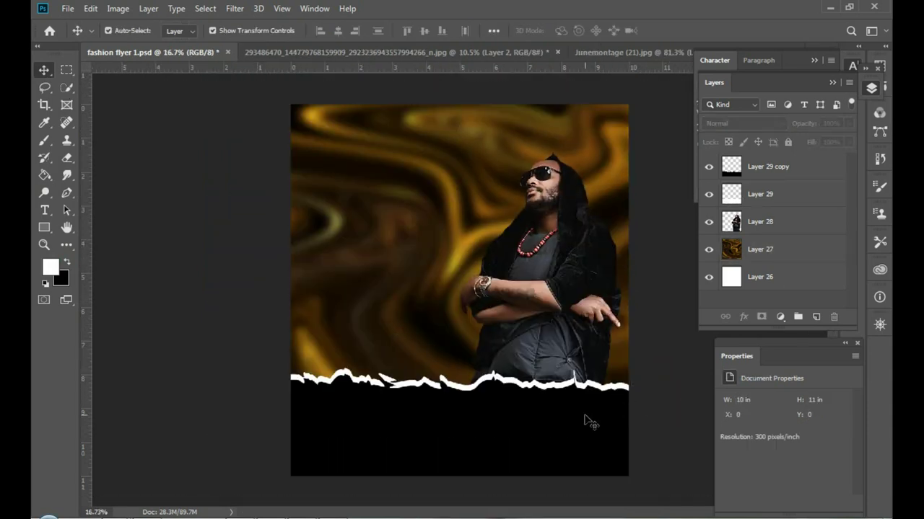
# Type 'URBAN HOUSE PRESENT' in Futura Bk BT at the flyer's top and scale it down
pyautogui.scroll(1, 552, 342)
pyautogui.press('t')
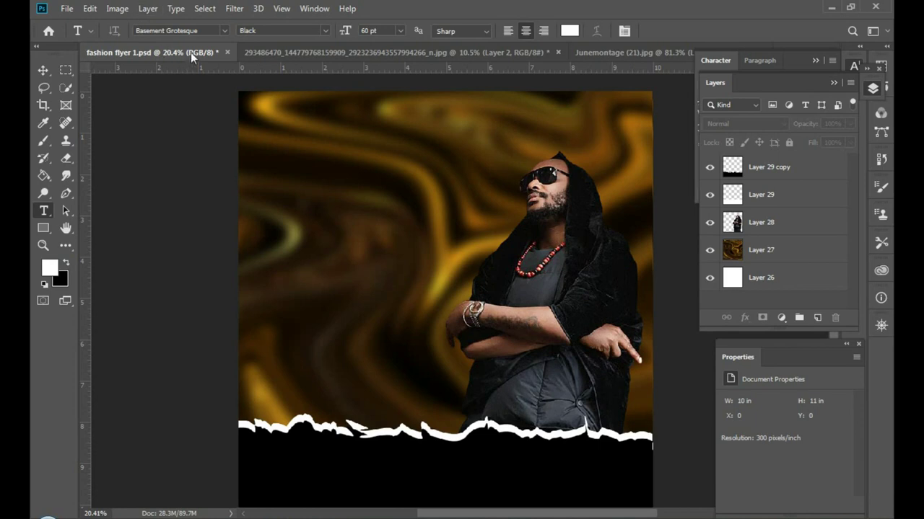
pyautogui.click(218, 32)
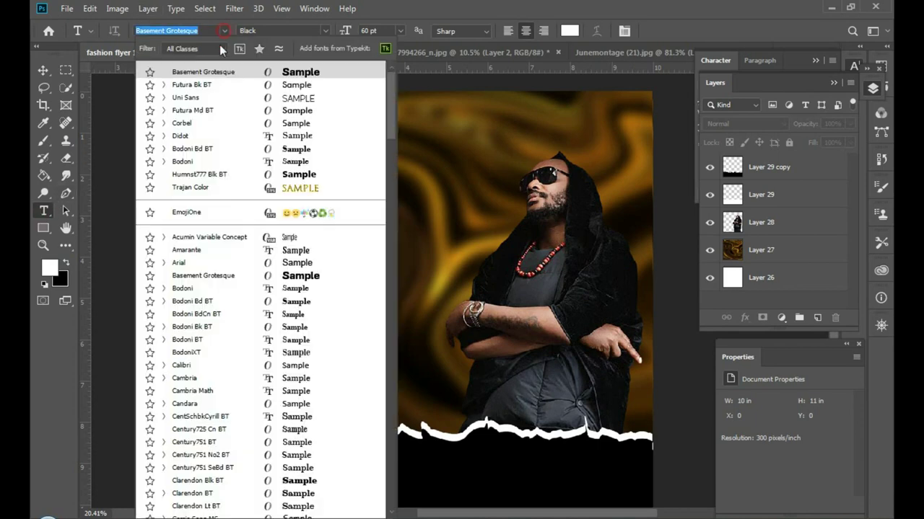
pyautogui.click(211, 93)
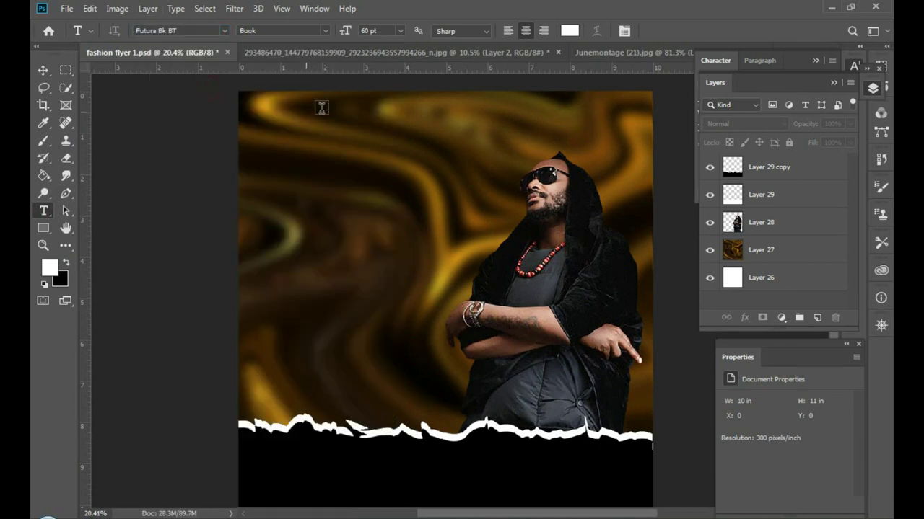
pyautogui.click(381, 125)
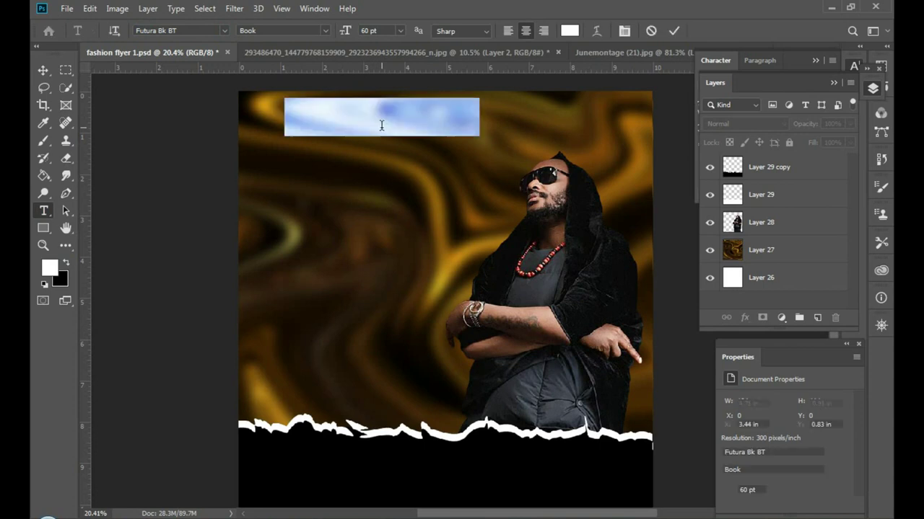
pyautogui.write('URBAN HOUSE PRESENT')
pyautogui.hotkey('ctrl', 'Return')
pyautogui.moveTo(575, 96)
pyautogui.mouseDown()
pyautogui.moveTo(469, 91)
pyautogui.moveTo(382, 131)
pyautogui.moveTo(522, 115)
pyautogui.mouseUp()
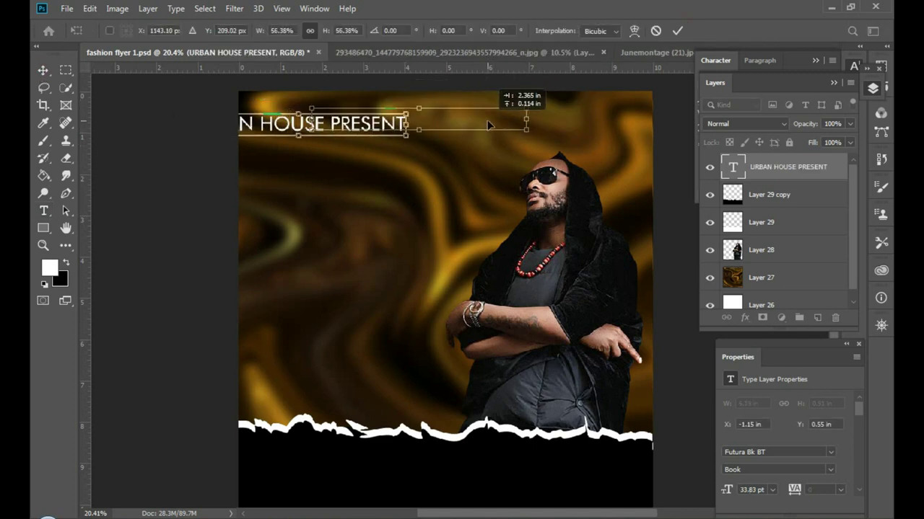
pyautogui.moveTo(521, 117)
pyautogui.mouseDown()
pyautogui.moveTo(413, 126)
pyautogui.moveTo(562, 116)
pyautogui.mouseUp()
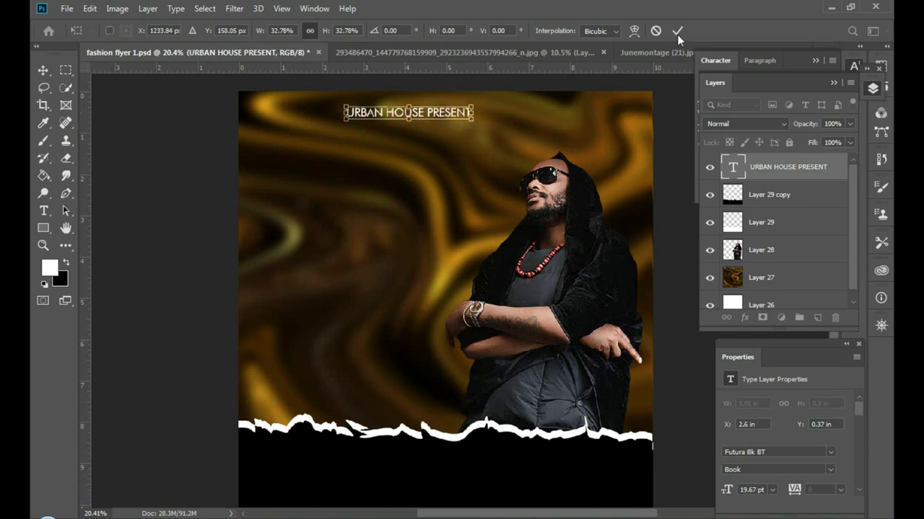
pyautogui.click(44, 210)
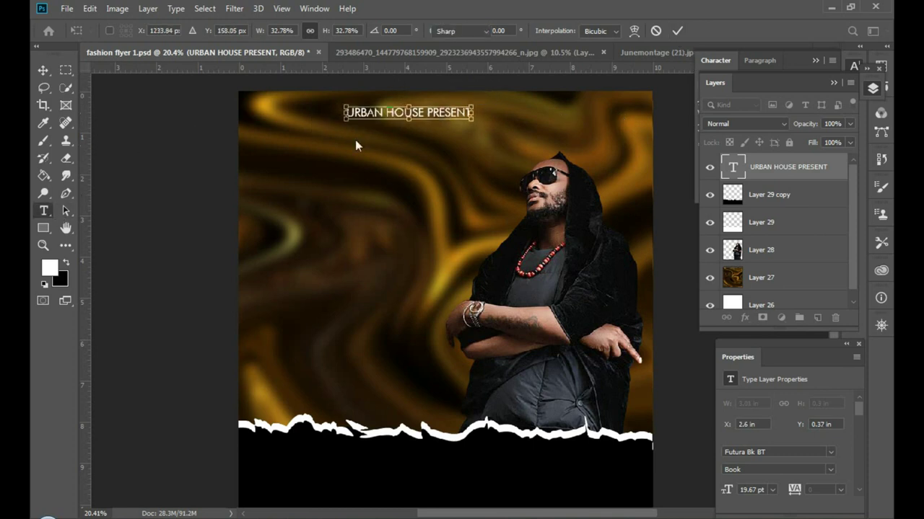
# Set the headline's letter tracking to 400
pyautogui.click(361, 115)
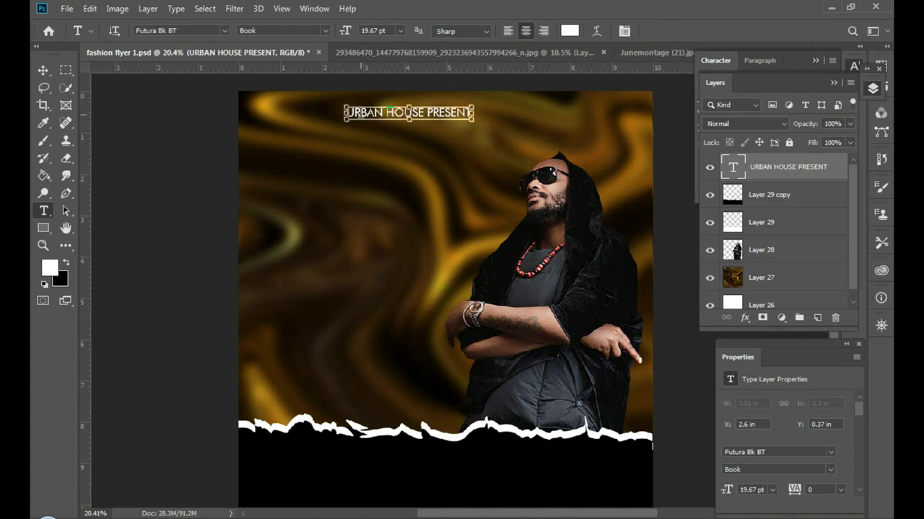
pyautogui.click(361, 113)
pyautogui.hotkey('ctrl', 'a')
pyautogui.click(622, 30)
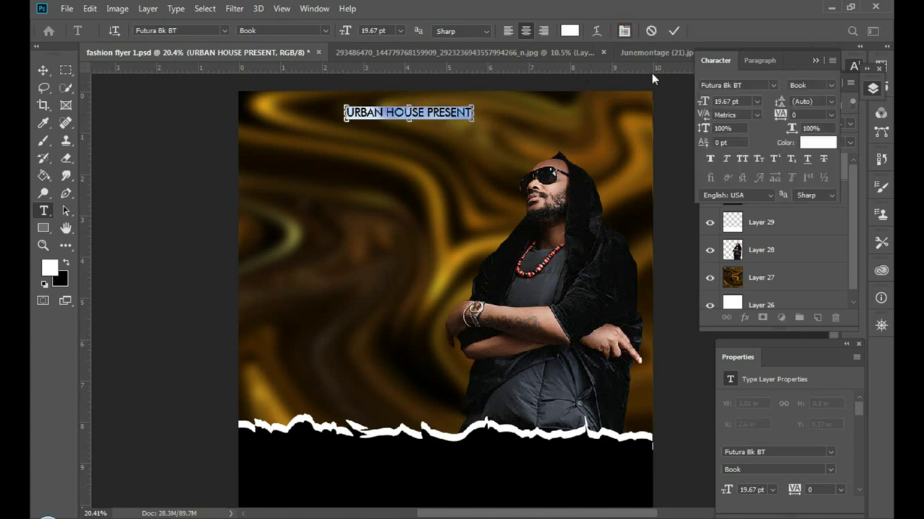
pyautogui.click(832, 114)
pyautogui.click(809, 275)
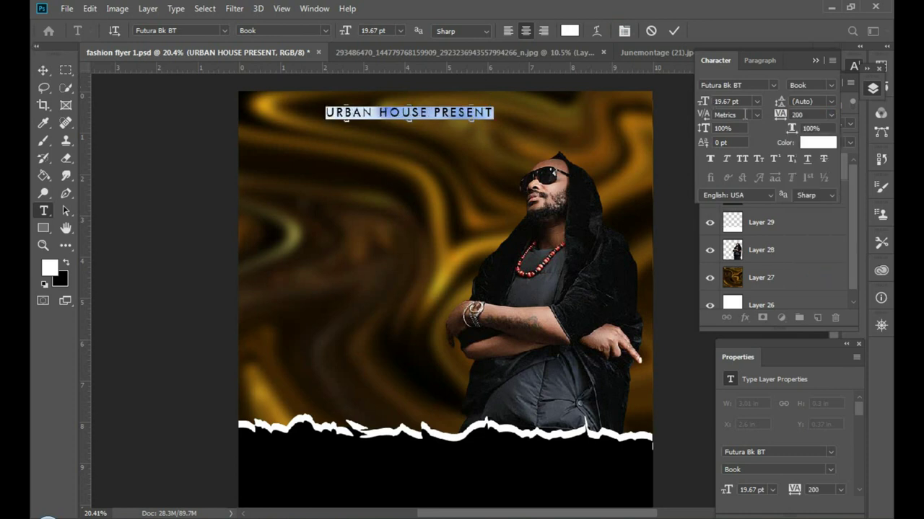
pyautogui.write('400')
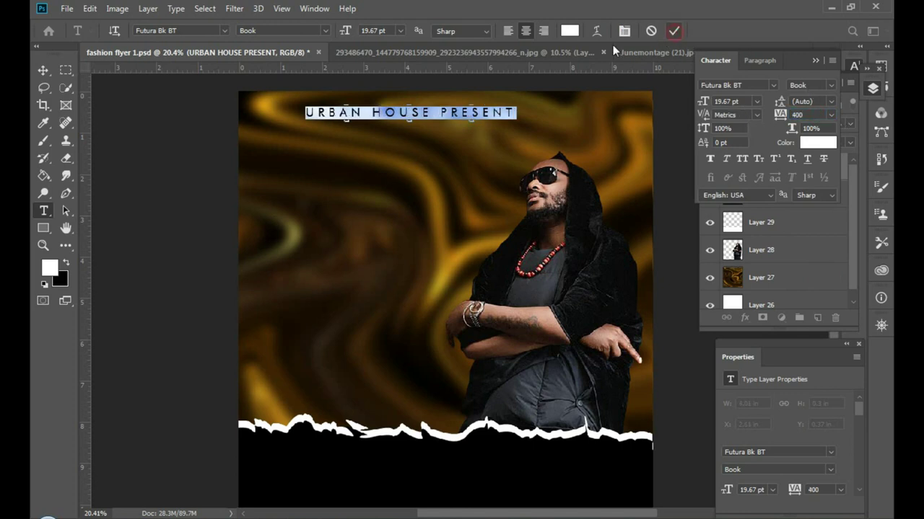
pyautogui.click(673, 30)
# Scale the URBAN HOUSE PRESENT headline slightly smaller and nudge it upward
pyautogui.press('v')
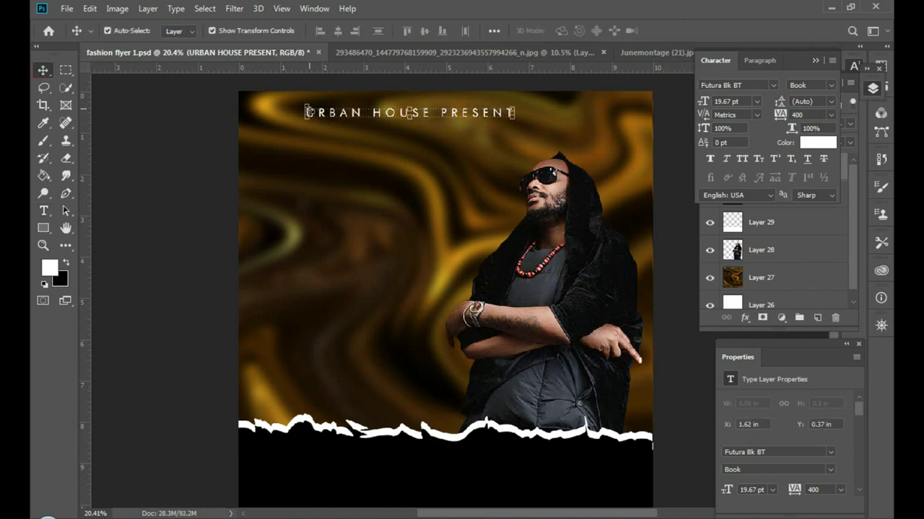
pyautogui.moveTo(306, 112); pyautogui.dragTo(332, 114)
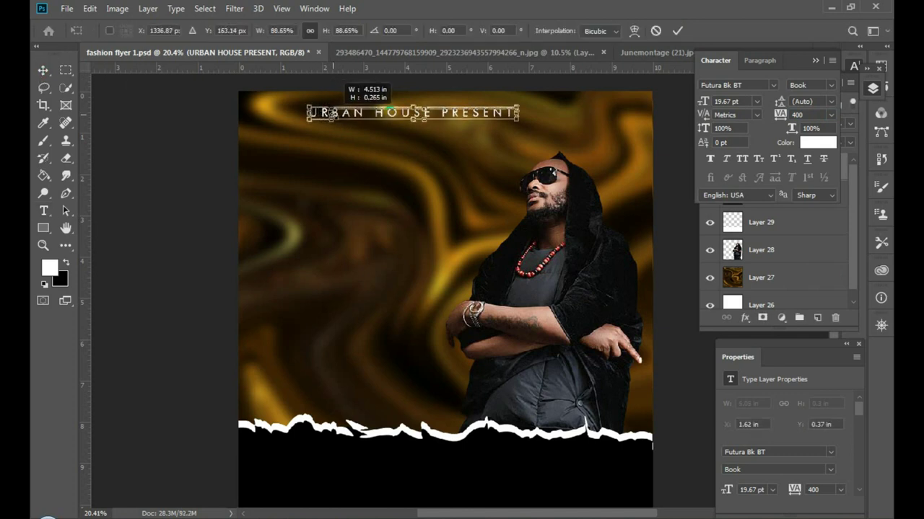
pyautogui.moveTo(332, 114); pyautogui.dragTo(342, 113)
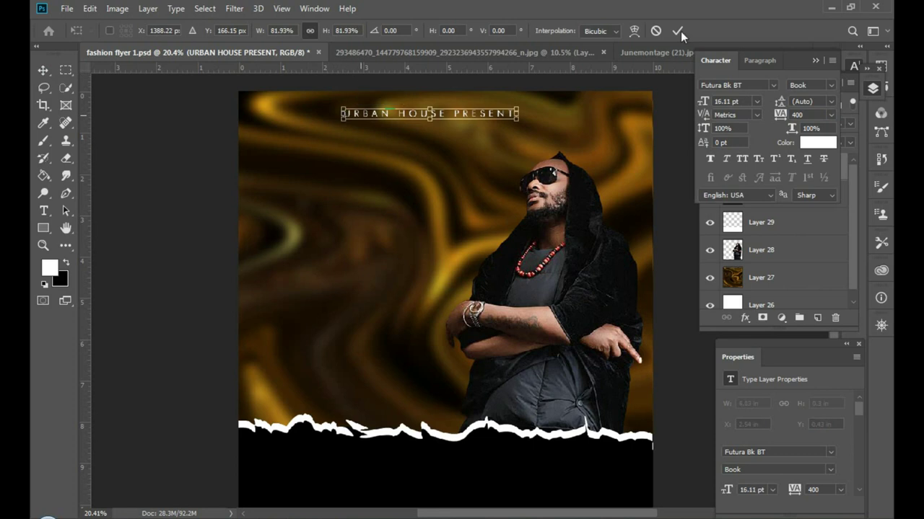
pyautogui.press('Return')
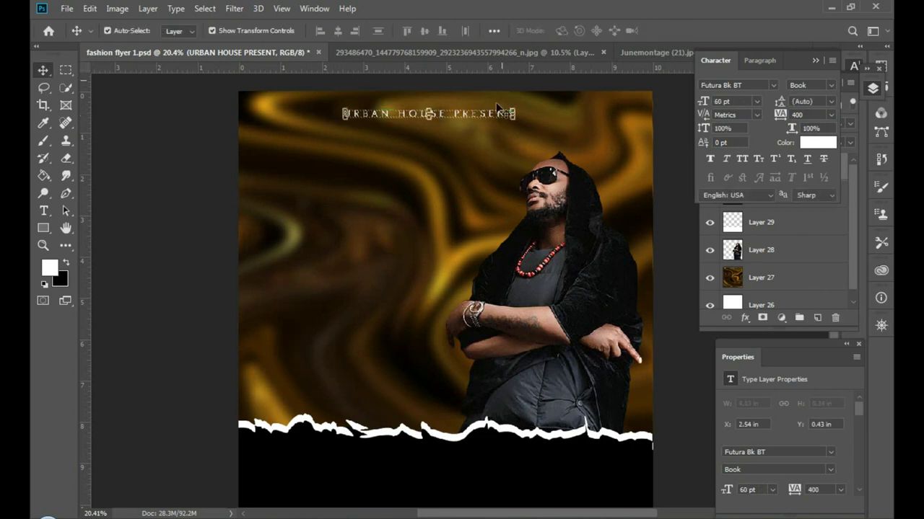
pyautogui.moveTo(483, 115); pyautogui.dragTo(492, 118)
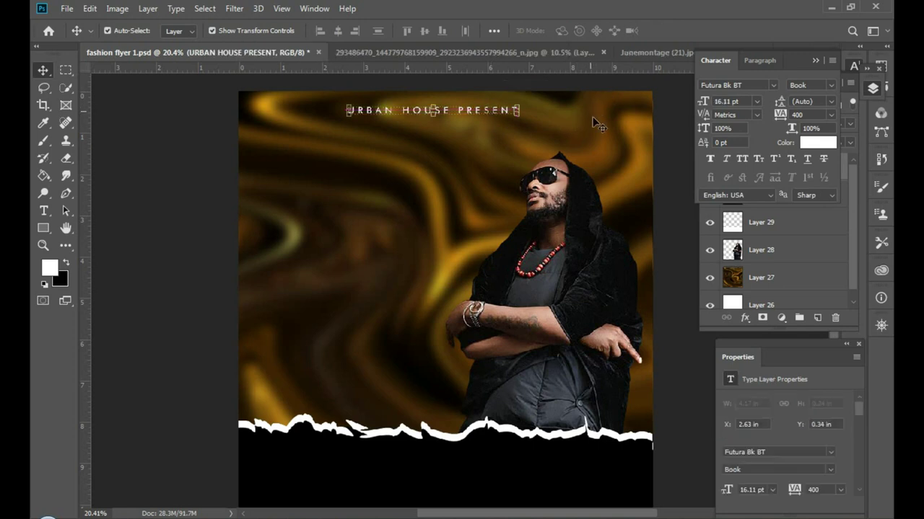
# Centre the headline horizontally on the page by aligning it with Layer 26
pyautogui.scroll(-1, 767, 301)
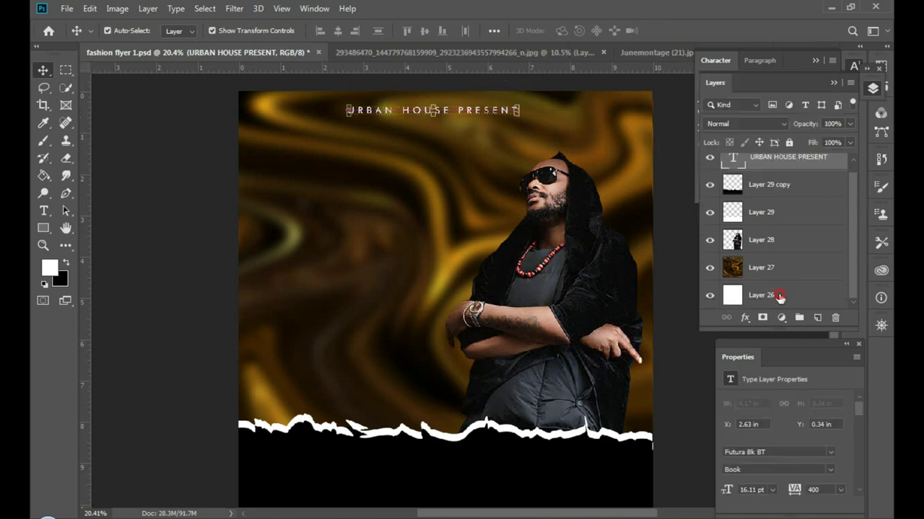
pyautogui.keyDown('shift'); pyautogui.click(765, 295); pyautogui.keyUp('shift')
pyautogui.scroll(1, 784, 186)
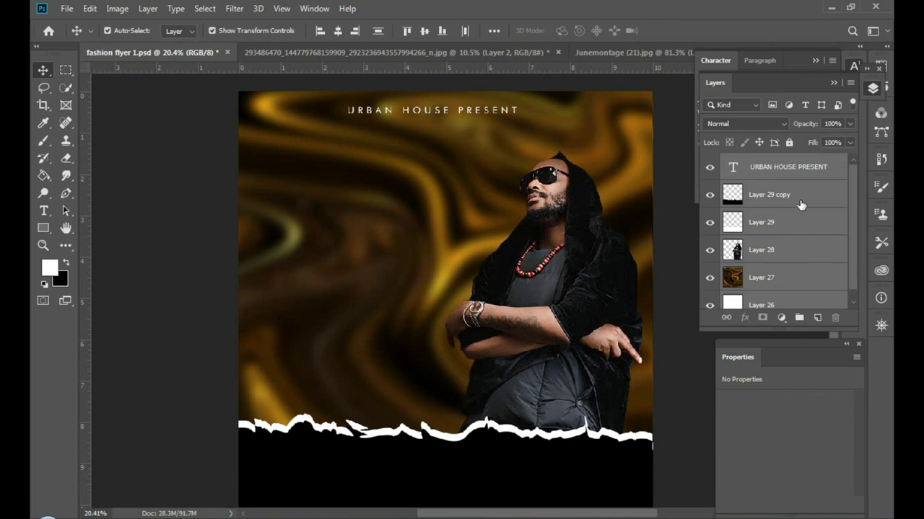
pyautogui.click(793, 167)
pyautogui.scroll(-1, 790, 281)
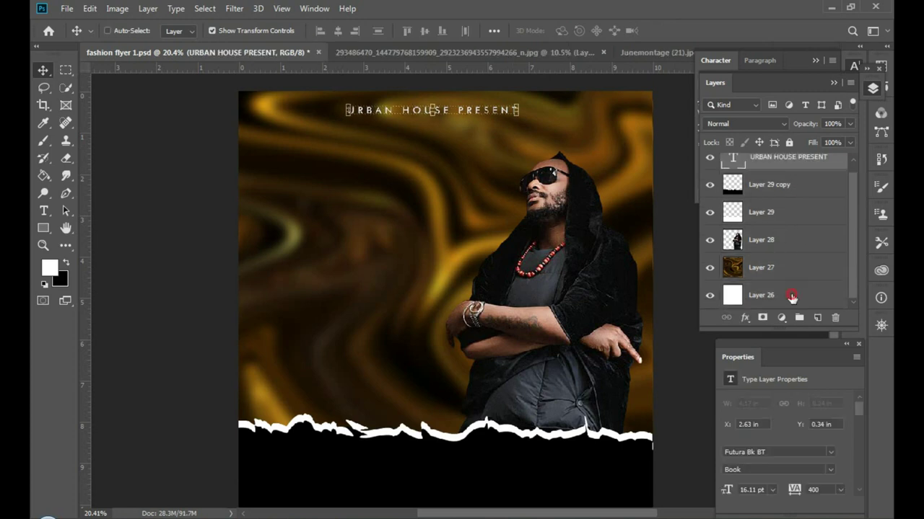
pyautogui.keyDown('ctrl'); pyautogui.click(792, 295); pyautogui.keyUp('ctrl')
pyautogui.click(424, 32)
pyautogui.hotkey('ctrl', 'z')
pyautogui.click(337, 31)
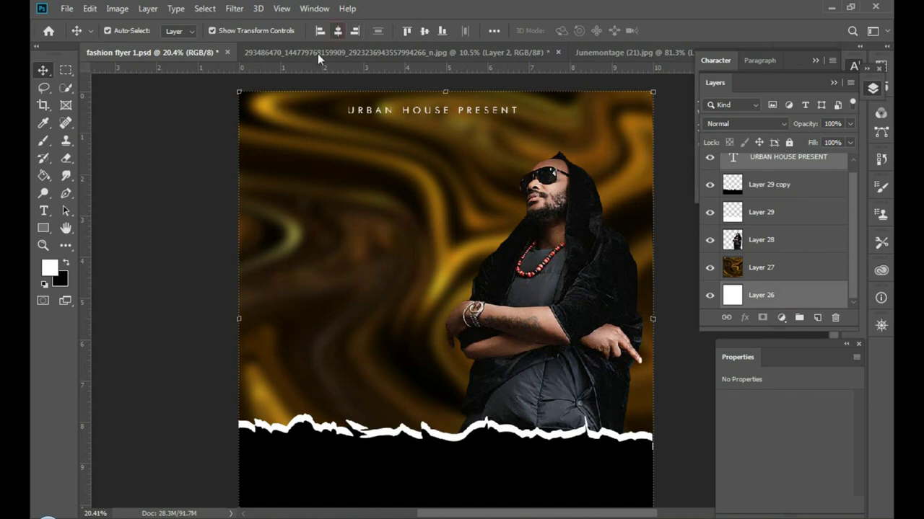
pyautogui.click(187, 138)
pyautogui.scroll(-2, 489, 225)
pyautogui.scroll(1, 566, 205)
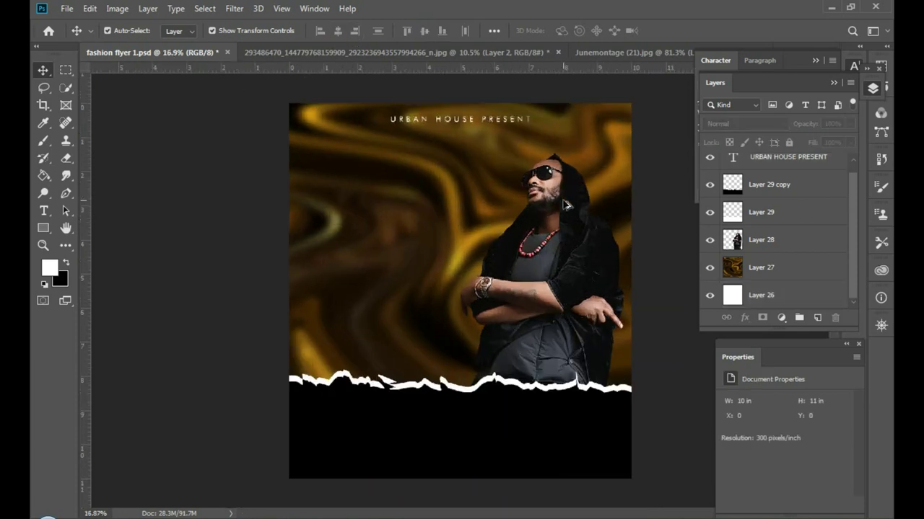
pyautogui.scroll(1, 493, 130)
pyautogui.scroll(-1, 484, 119)
pyautogui.click(795, 268)
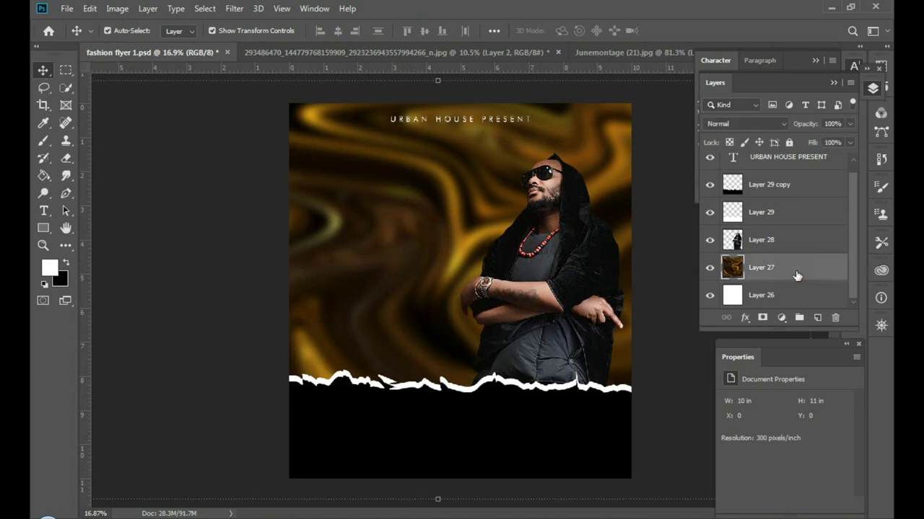
# Type 'URBAN JAM' in Basement Grotesque Black with tracking 0 near the flyer's top
pyautogui.click(43, 210)
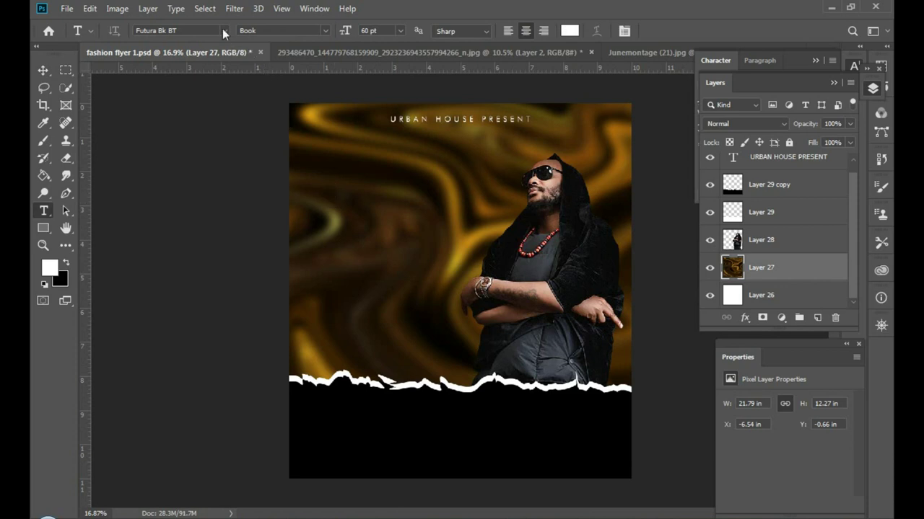
pyautogui.click(222, 30)
pyautogui.click(188, 84)
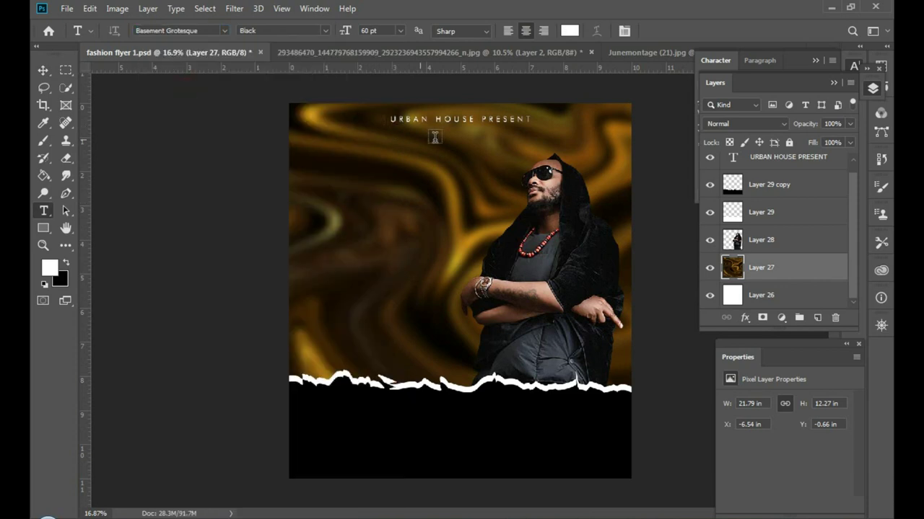
pyautogui.click(624, 31)
pyautogui.click(832, 115)
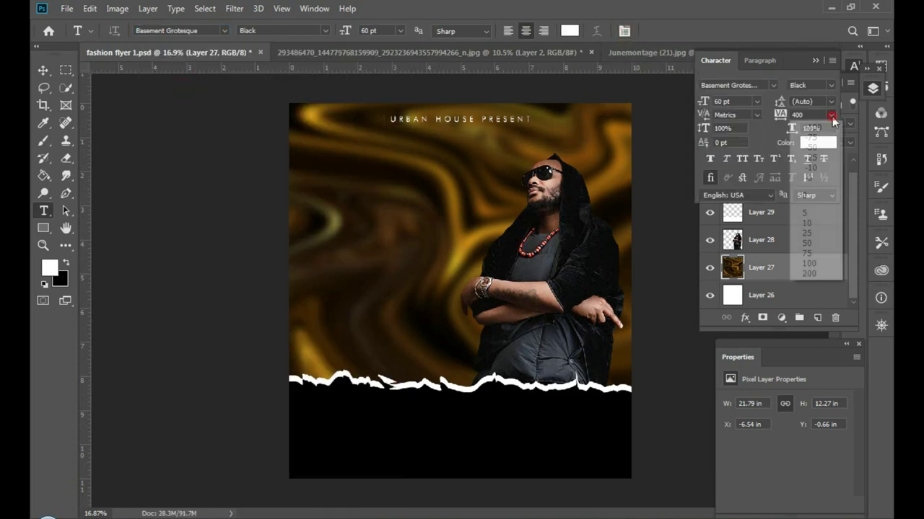
pyautogui.click(812, 195)
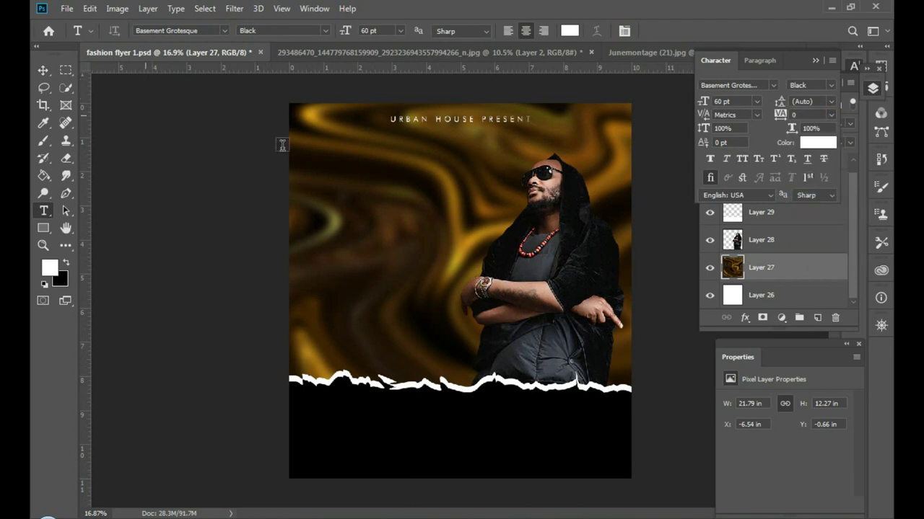
pyautogui.click(337, 164)
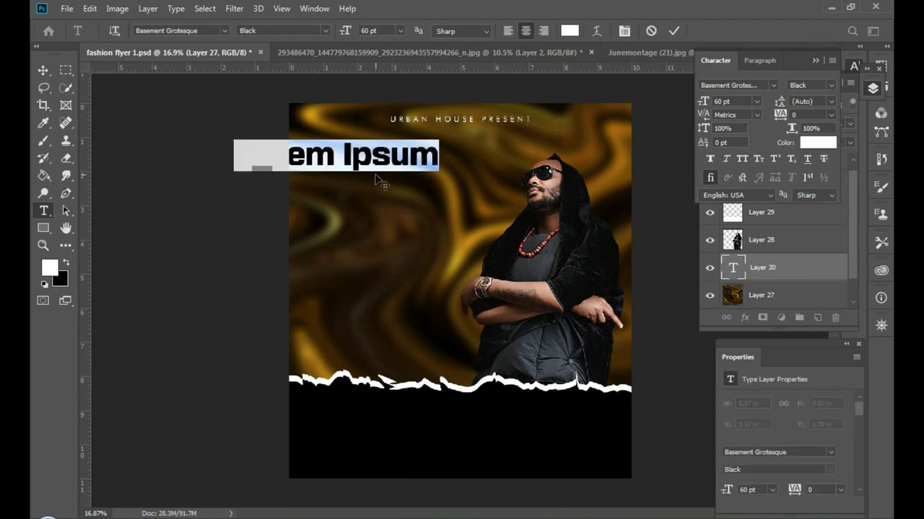
pyautogui.write('URBAN')
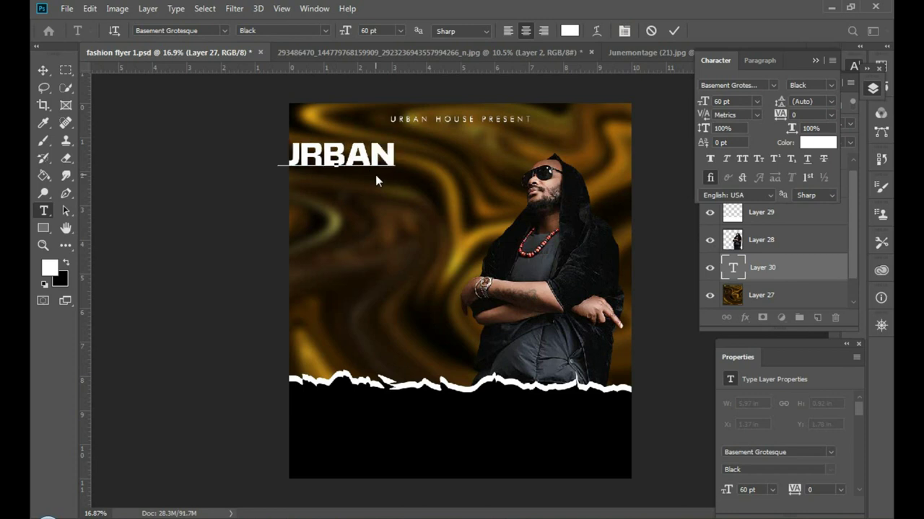
pyautogui.write(' JAM')
pyautogui.click(673, 30)
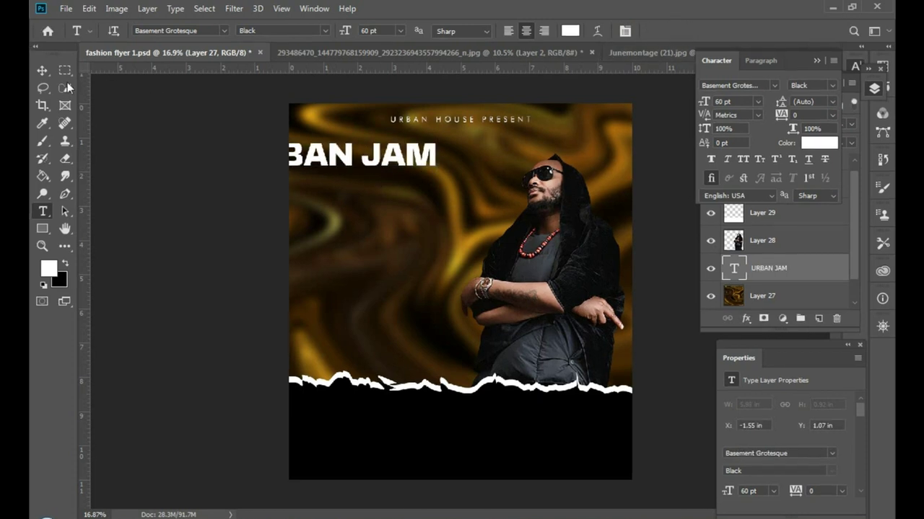
# Enlarge URBAN JAM to span the flyer width and centre it below the small heading
pyautogui.click(43, 70)
pyautogui.moveTo(400, 166)
pyautogui.mouseDown()
pyautogui.moveTo(509, 168)
pyautogui.moveTo(619, 209)
pyautogui.moveTo(625, 190)
pyautogui.mouseUp()
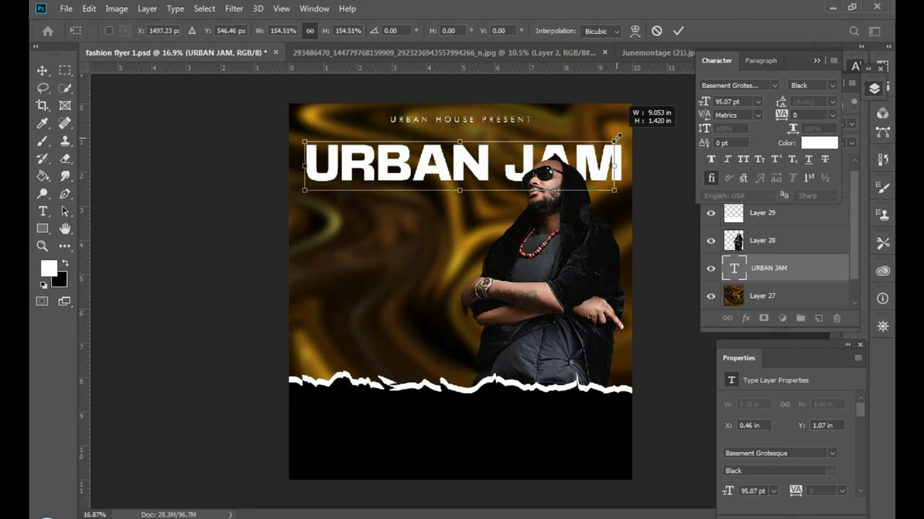
pyautogui.moveTo(625, 142); pyautogui.dragTo(613, 142)
pyautogui.click(678, 30)
pyautogui.moveTo(480, 171); pyautogui.dragTo(482, 166)
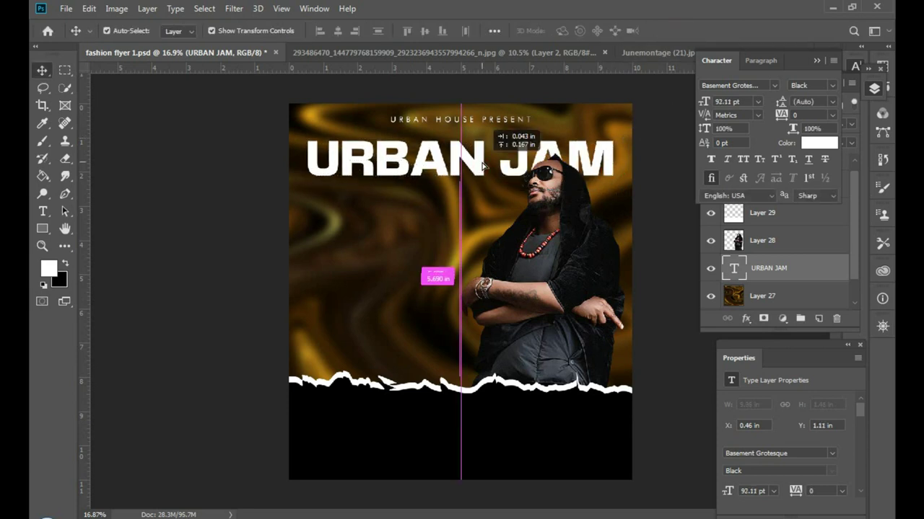
# Scale the URBAN JAM headline down slightly, to about 88.9 pt
pyautogui.click(657, 224)
pyautogui.scroll(1, 381, 186)
pyautogui.scroll(1, 382, 181)
pyautogui.scroll(1, 386, 172)
pyautogui.scroll(1, 389, 163)
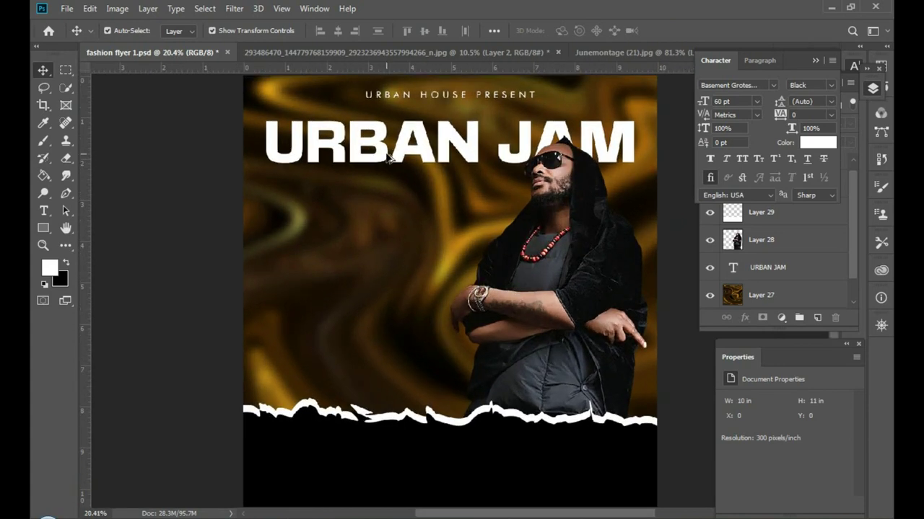
pyautogui.scroll(-4, 388, 158)
pyautogui.click(457, 161)
pyautogui.hotkey('ctrl', 't')
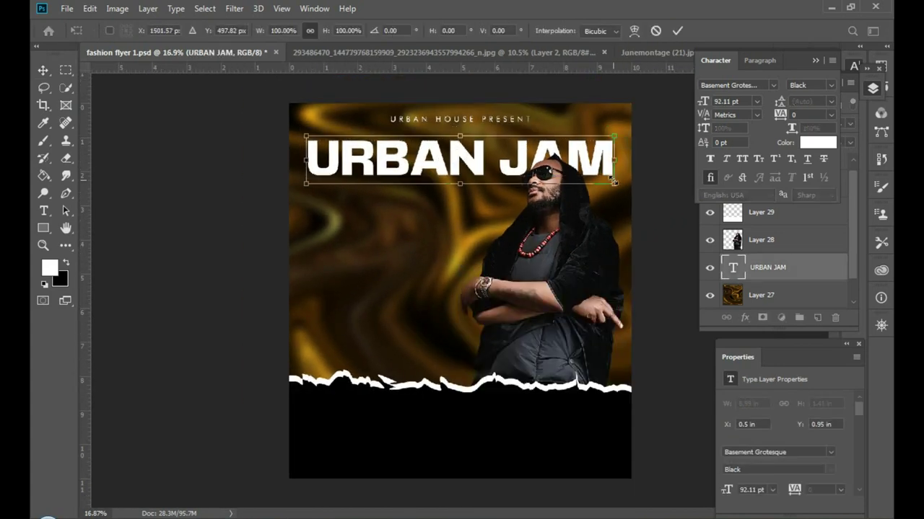
pyautogui.moveTo(614, 184); pyautogui.dragTo(570, 185)
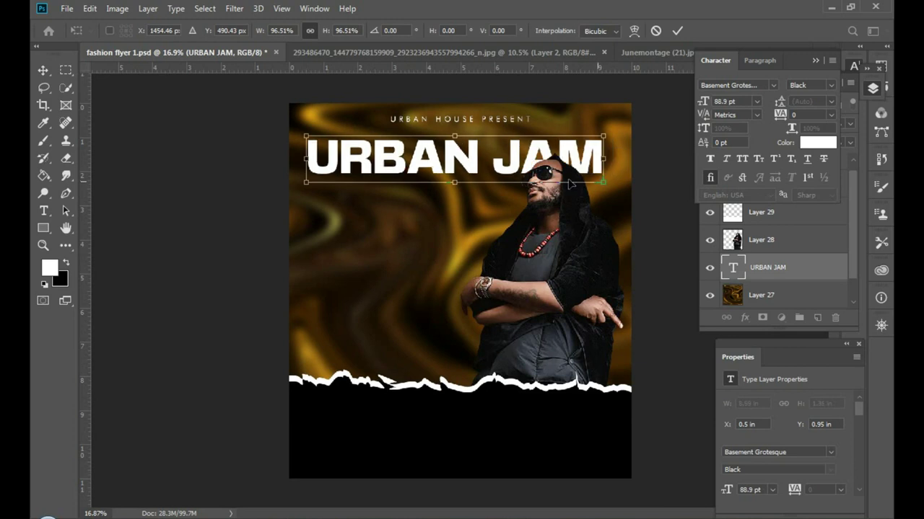
pyautogui.click(677, 30)
# Centre URBAN JAM horizontally on the flyer, using Layer 26 as the alignment reference
pyautogui.scroll(-1, 765, 274)
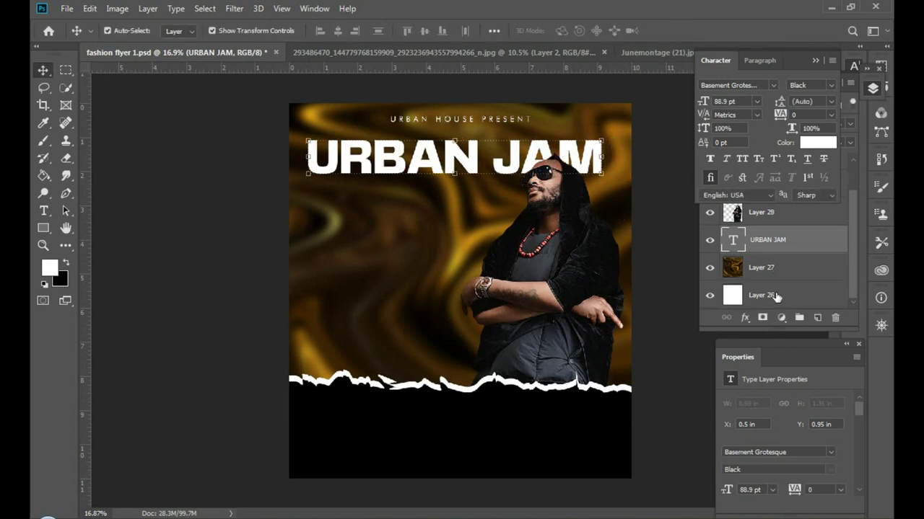
pyautogui.keyDown('ctrl'); pyautogui.click(786, 298); pyautogui.keyUp('ctrl')
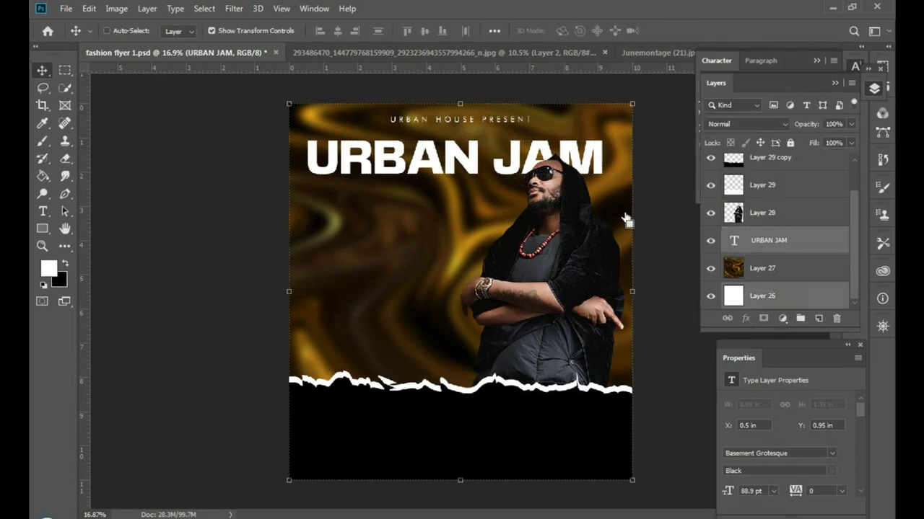
pyautogui.click(338, 31)
pyautogui.click(670, 149)
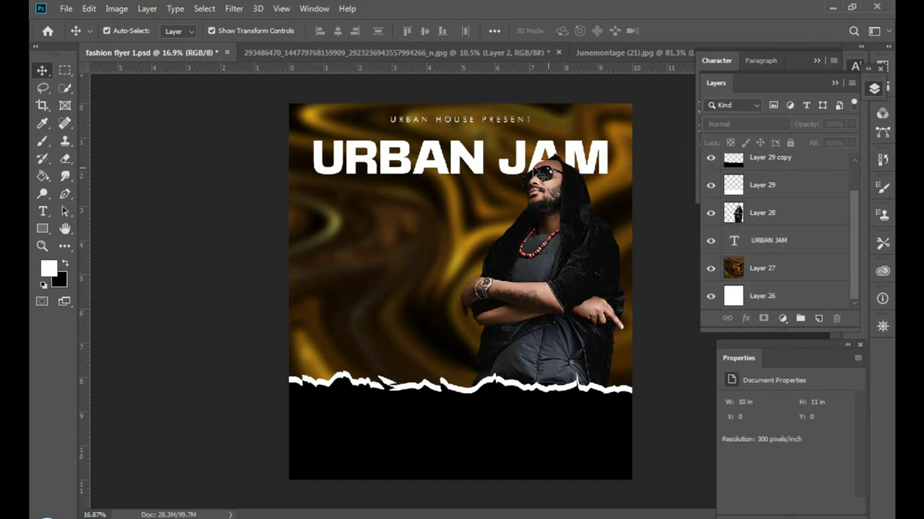
pyautogui.click(490, 167)
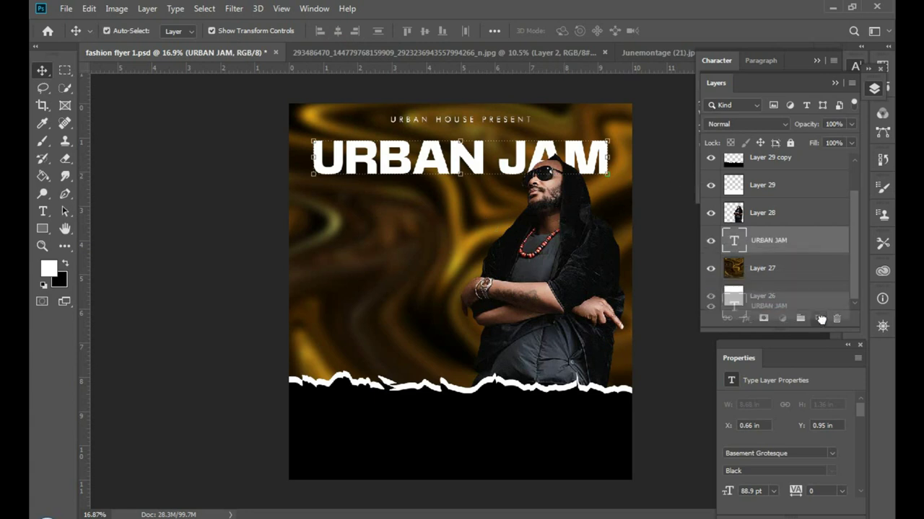
# Duplicate the URBAN JAM layer and nudge the copy down to sit directly below the original
pyautogui.moveTo(805, 252); pyautogui.dragTo(818, 318)
pyautogui.hotkey('shift', 'Down')
pyautogui.hotkey('shift', 'Down')
pyautogui.hotkey('shift', 'Down')
pyautogui.hotkey('shift', 'Down')
pyautogui.hotkey('shift', 'Down')
pyautogui.hotkey('shift', 'Down')
pyautogui.hotkey('shift', 'Down')
pyautogui.hotkey('shift', 'Down')
pyautogui.hotkey('shift', 'Down')
pyautogui.hotkey('shift', 'Down')
pyautogui.hotkey('shift', 'Down')
pyautogui.hotkey('shift', 'Down')
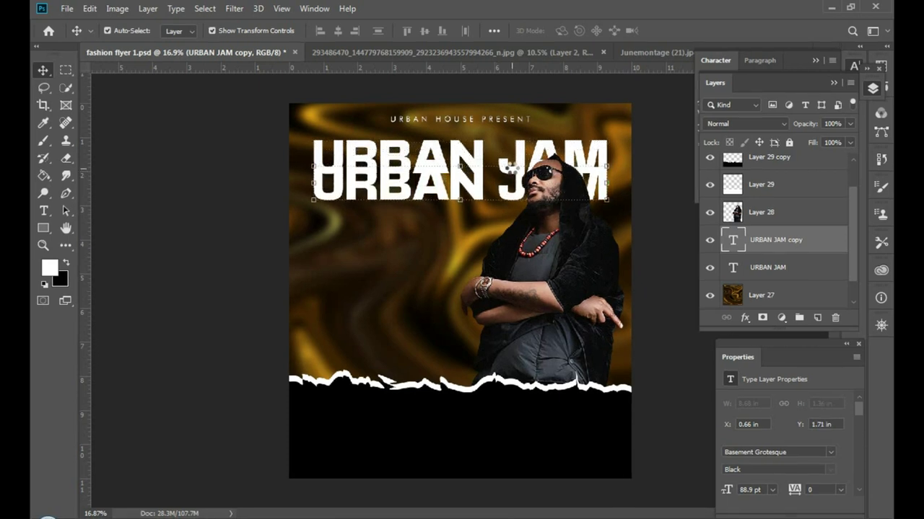
pyautogui.hotkey('shift', 'Down')
pyautogui.hotkey('shift', 'Down')
pyautogui.hotkey('shift', 'Down')
pyautogui.hotkey('shift', 'Down')
pyautogui.hotkey('shift', 'Down')
pyautogui.hotkey('shift', 'Down')
pyautogui.hotkey('shift', 'Down')
pyautogui.hotkey('shift', 'Down')
pyautogui.hotkey('shift', 'Down')
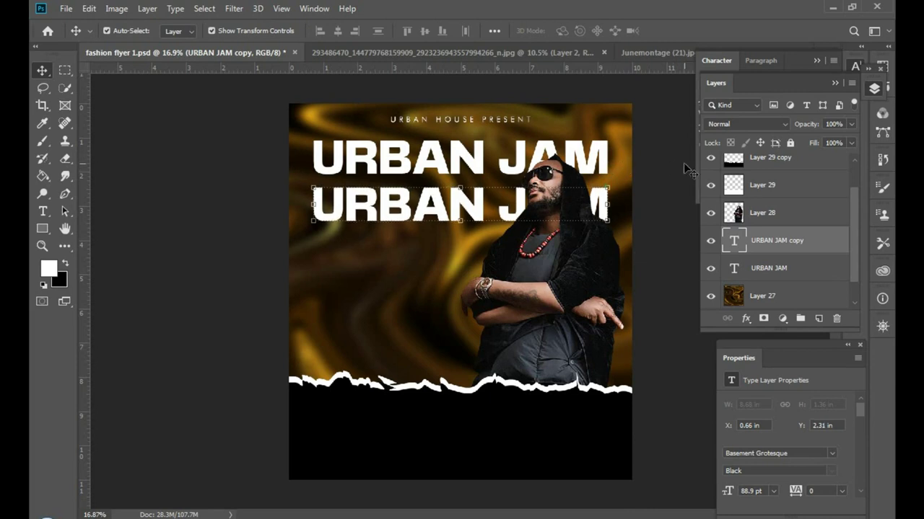
pyautogui.click(683, 163)
pyautogui.click(487, 216)
pyautogui.click(521, 167)
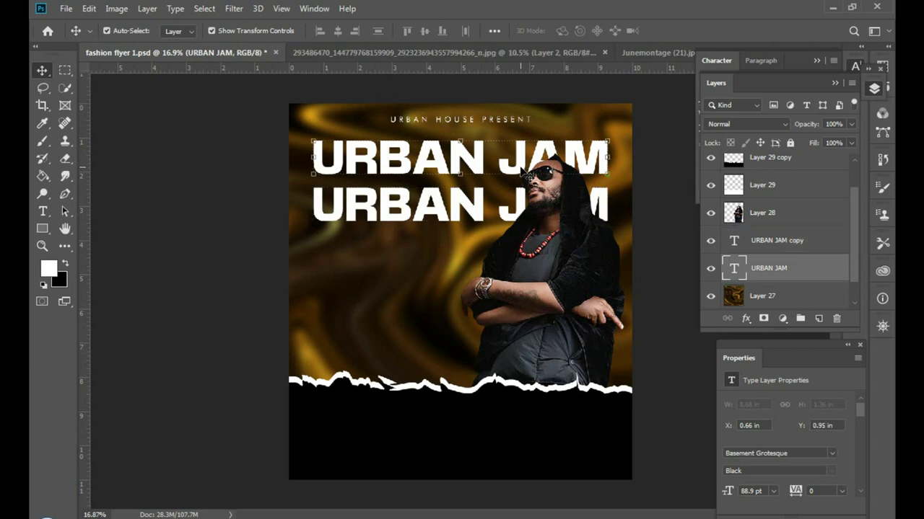
# Give the top URBAN JAM a white outside stroke and drop its Fill to 0%
pyautogui.click(746, 319)
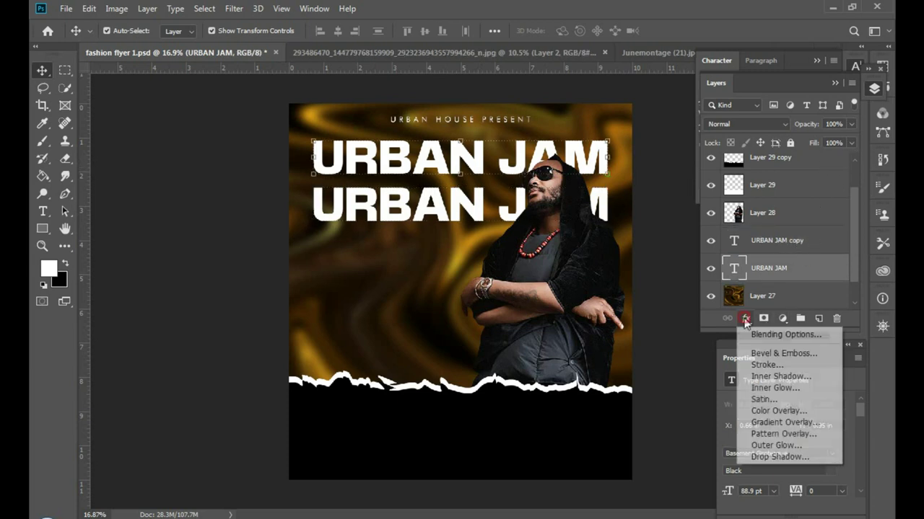
pyautogui.click(766, 364)
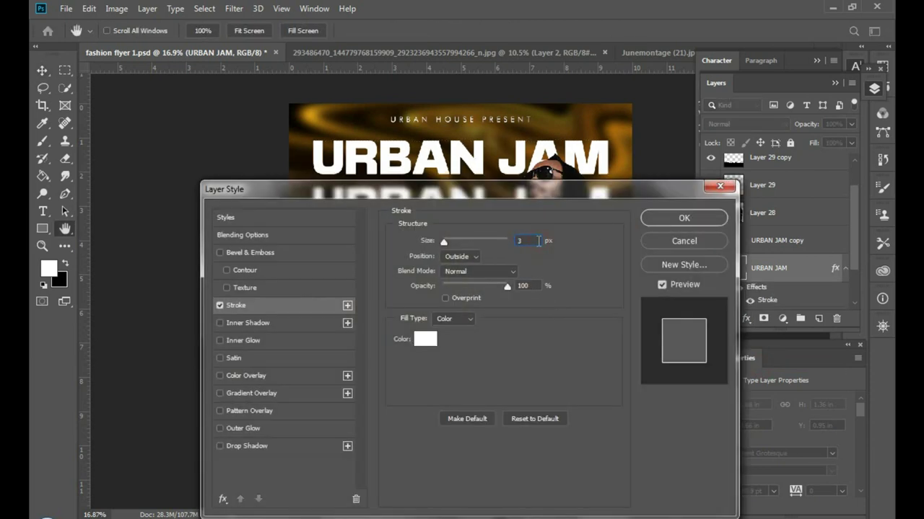
pyautogui.click(664, 219)
pyautogui.click(852, 143)
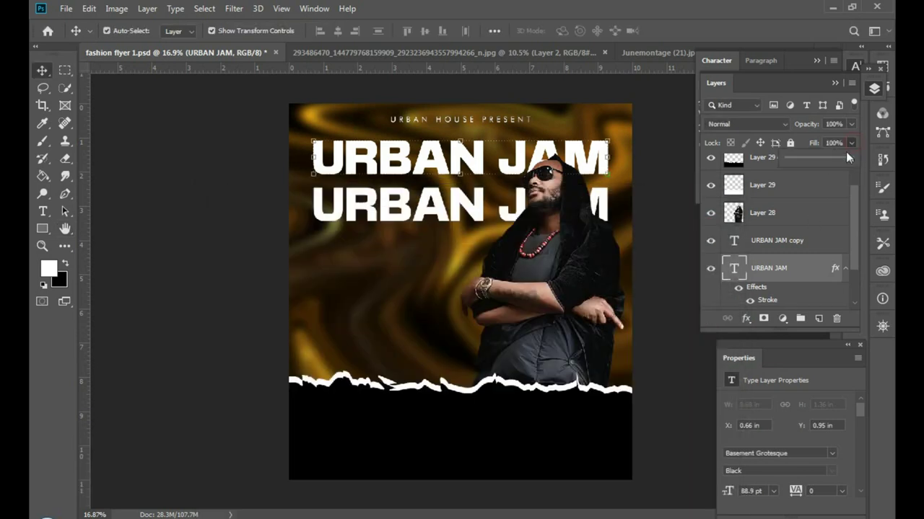
pyautogui.click(655, 144)
# Change the URBAN JAM stroke size to 4 px
pyautogui.scroll(2, 488, 179)
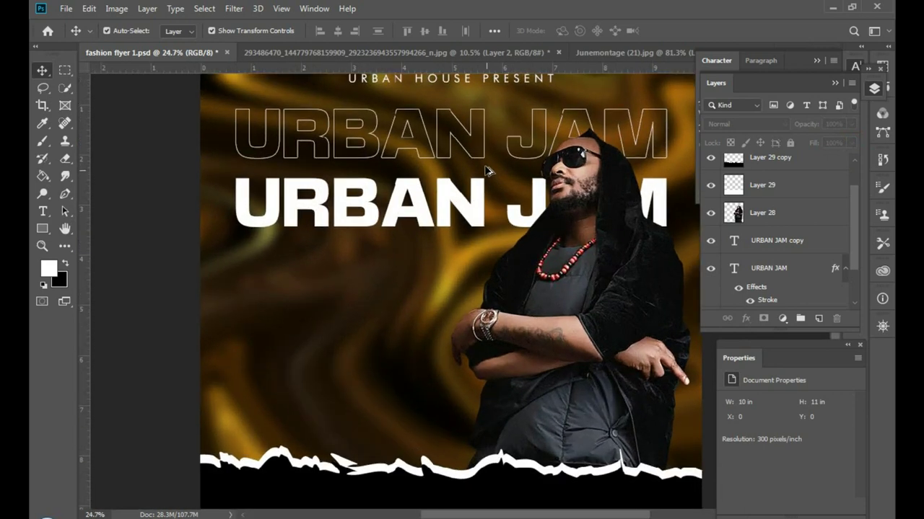
pyautogui.scroll(-3, 489, 171)
pyautogui.scroll(2, 506, 171)
pyautogui.scroll(1, 526, 171)
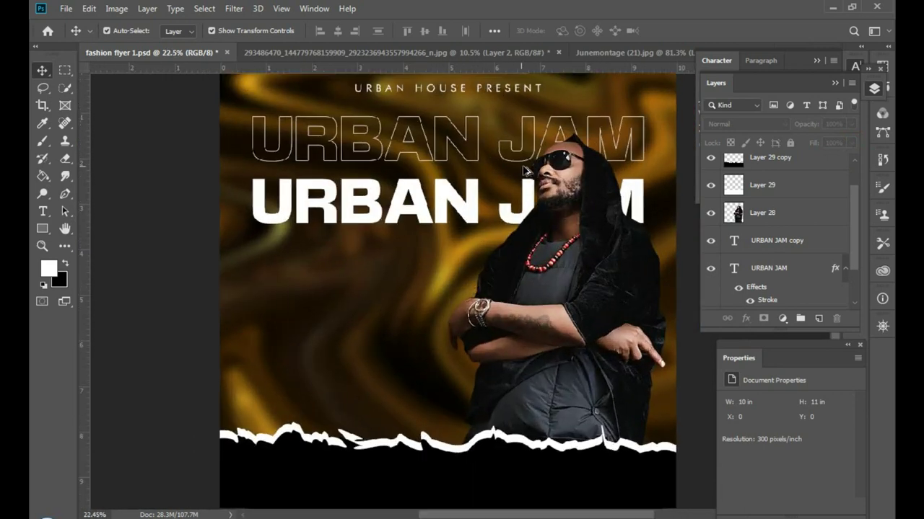
pyautogui.scroll(1, 519, 176)
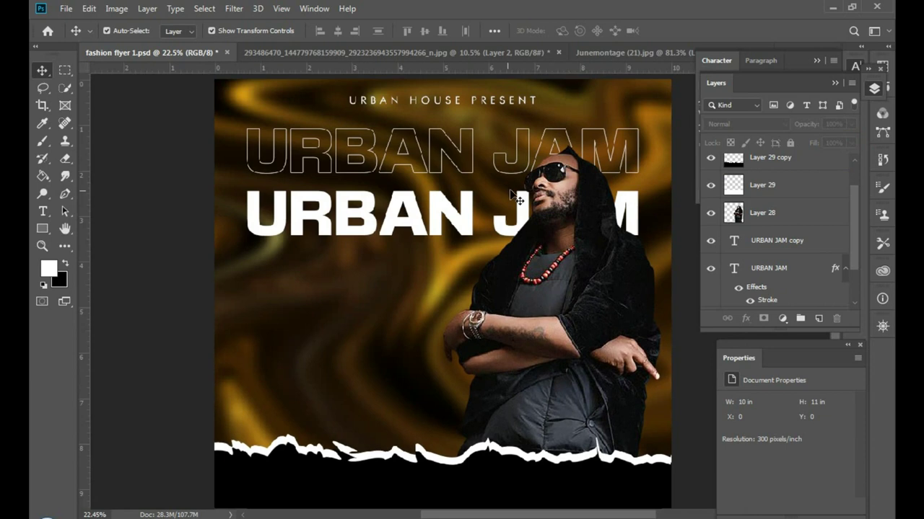
pyautogui.doubleClick(766, 300)
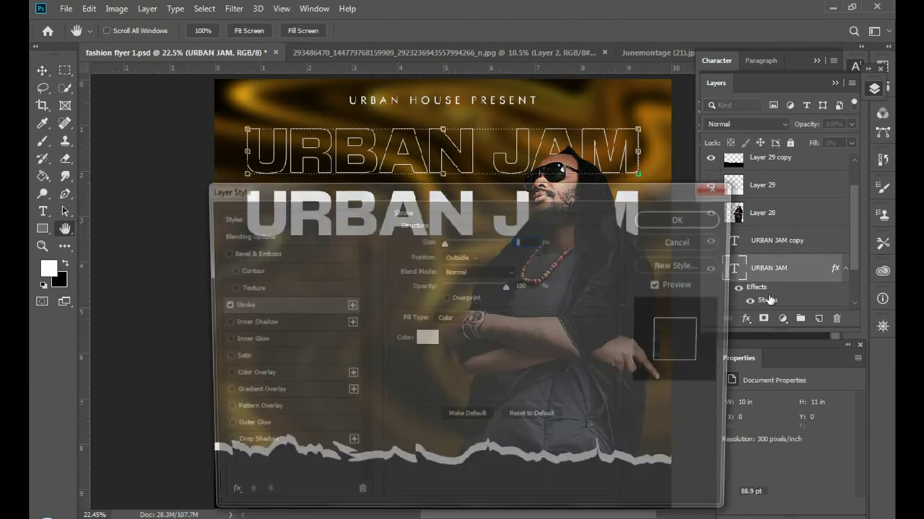
pyautogui.write('4')
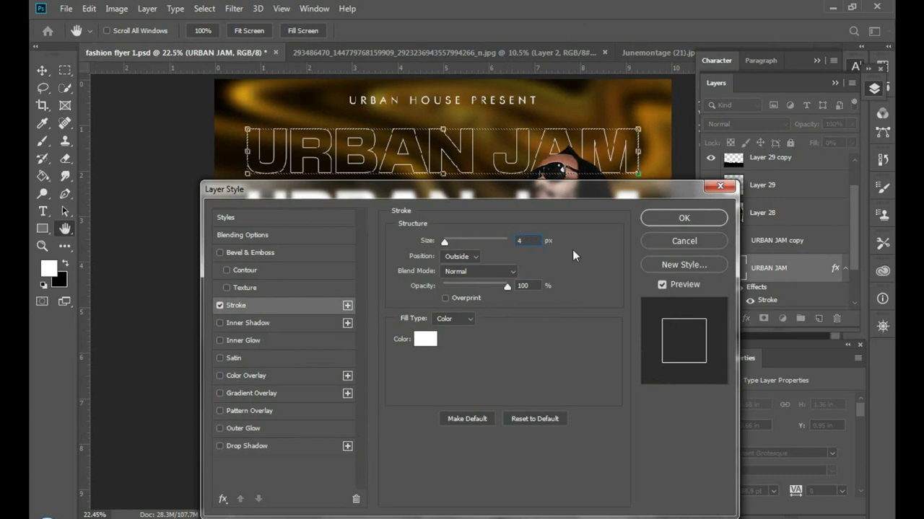
pyautogui.click(682, 220)
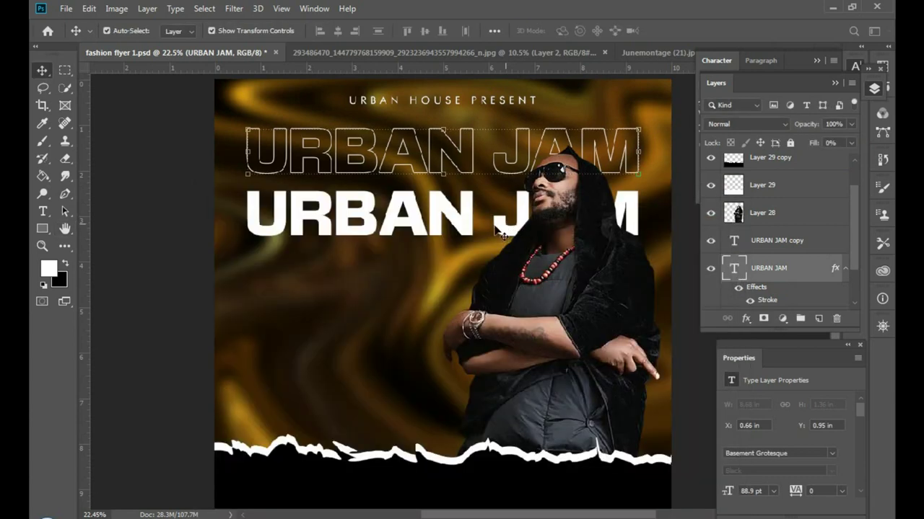
pyautogui.hotkey('ctrl', '0')
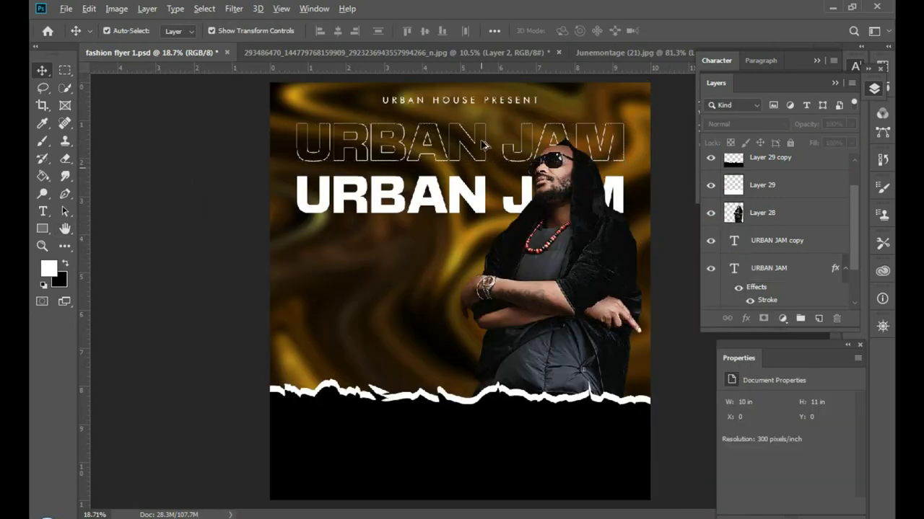
pyautogui.scroll(1, 491, 170)
pyautogui.click(487, 168)
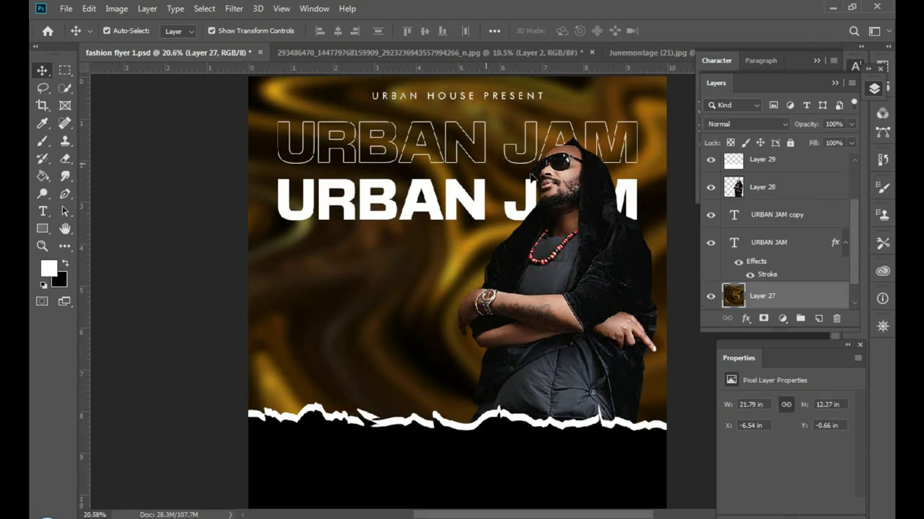
# Duplicate the outlined URBAN JAM layer and move the copy below the solid title
pyautogui.click(785, 220)
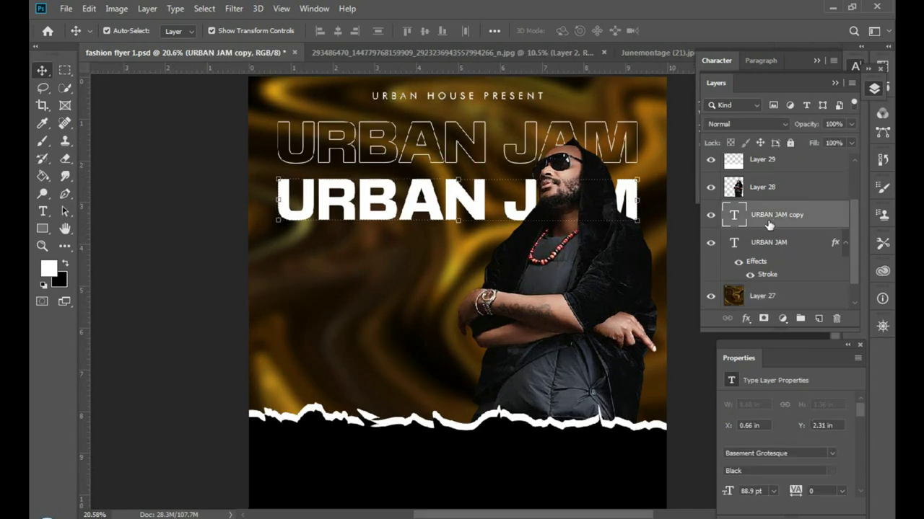
pyautogui.click(794, 244)
pyautogui.click(845, 242)
pyautogui.moveTo(806, 250); pyautogui.dragTo(818, 318)
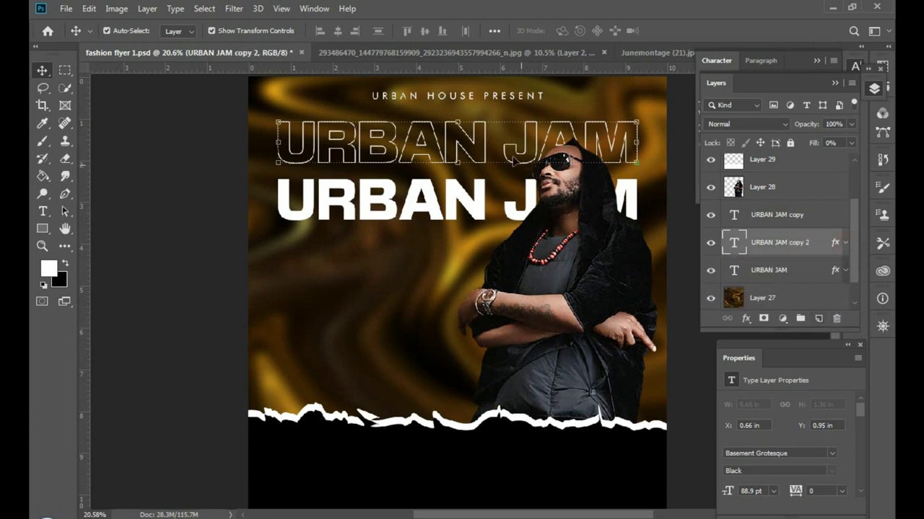
pyautogui.moveTo(488, 142)
pyautogui.mouseDown()
pyautogui.moveTo(488, 264)
pyautogui.moveTo(496, 268)
pyautogui.mouseUp()
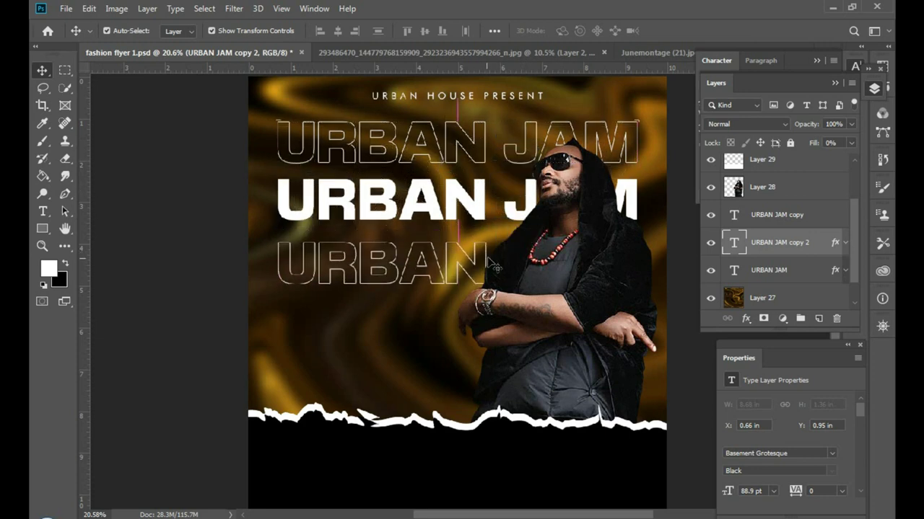
# Add two more outlined URBAN rows, spaced evenly down toward the torn white edge
pyautogui.press('ctrl')
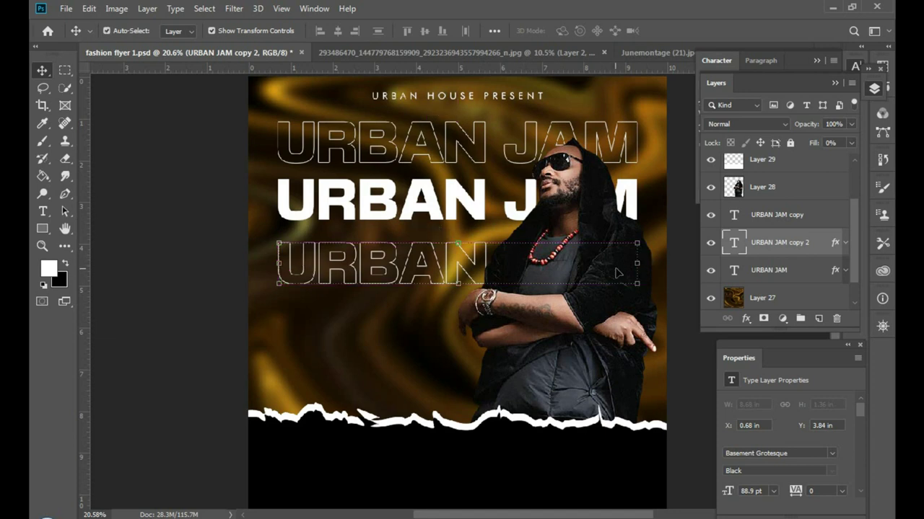
pyautogui.moveTo(617, 272); pyautogui.dragTo(619, 272)
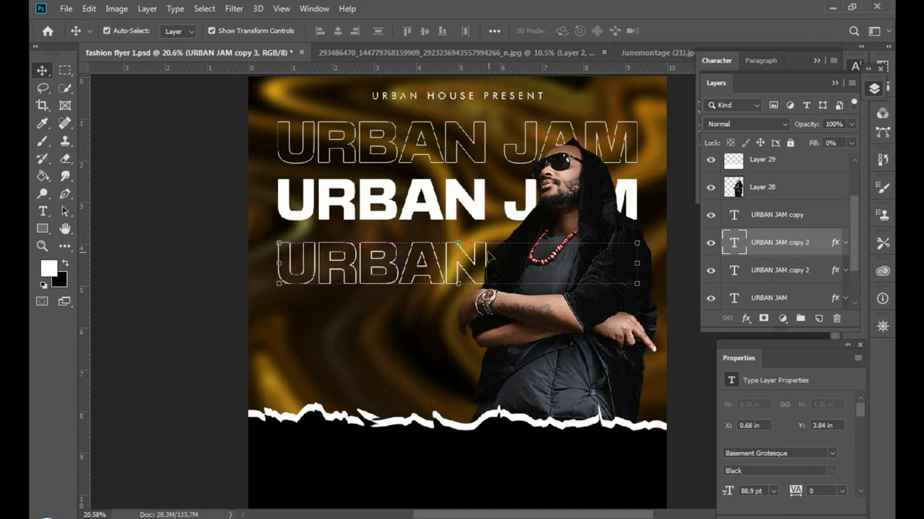
pyautogui.moveTo(489, 256); pyautogui.dragTo(485, 315)
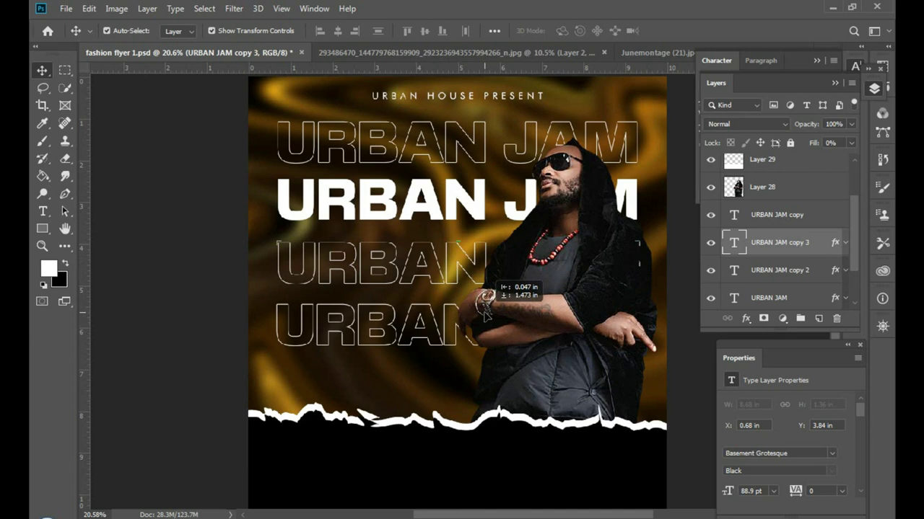
pyautogui.moveTo(486, 316)
pyautogui.mouseDown()
pyautogui.moveTo(496, 318)
pyautogui.moveTo(492, 401)
pyautogui.mouseUp()
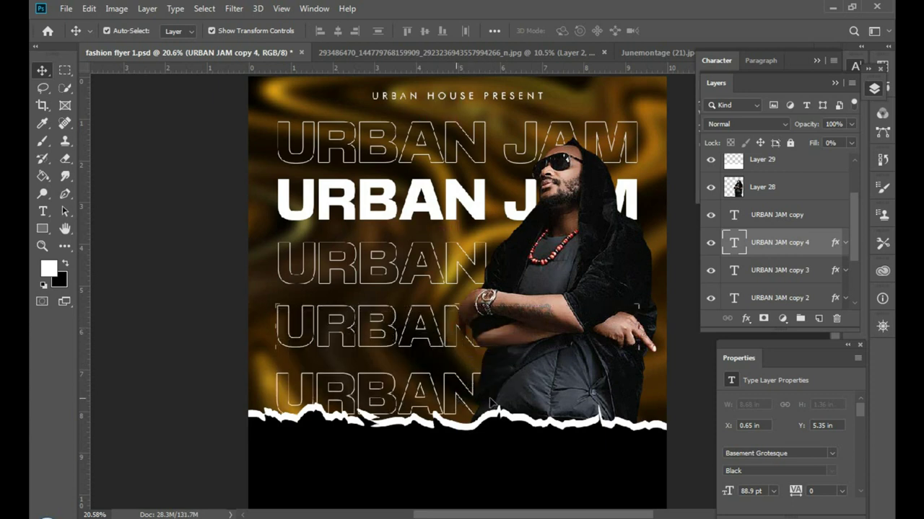
# Nudge the first outlined URBAN row below the title down slightly to even the spacing
pyautogui.hotkey('ctrl', '0')
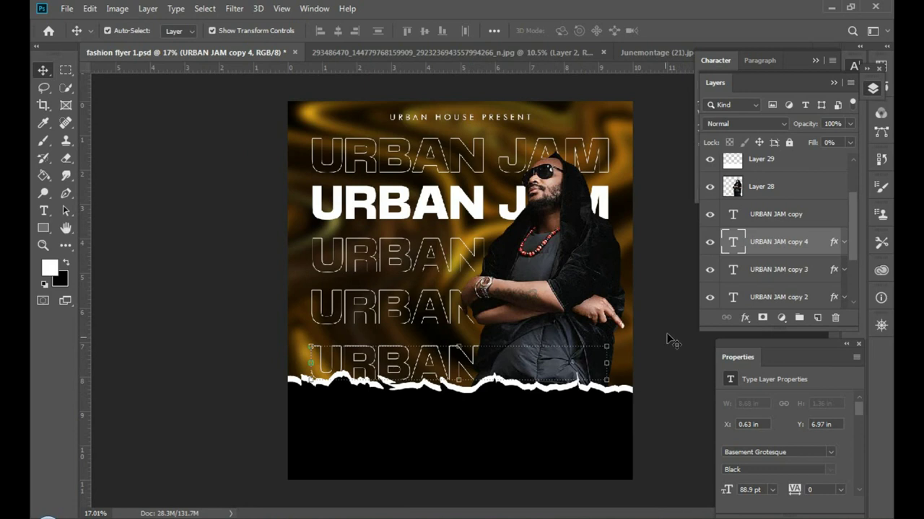
pyautogui.scroll(-1, 780, 238)
pyautogui.keyDown('shift'); pyautogui.click(790, 269); pyautogui.keyUp('shift')
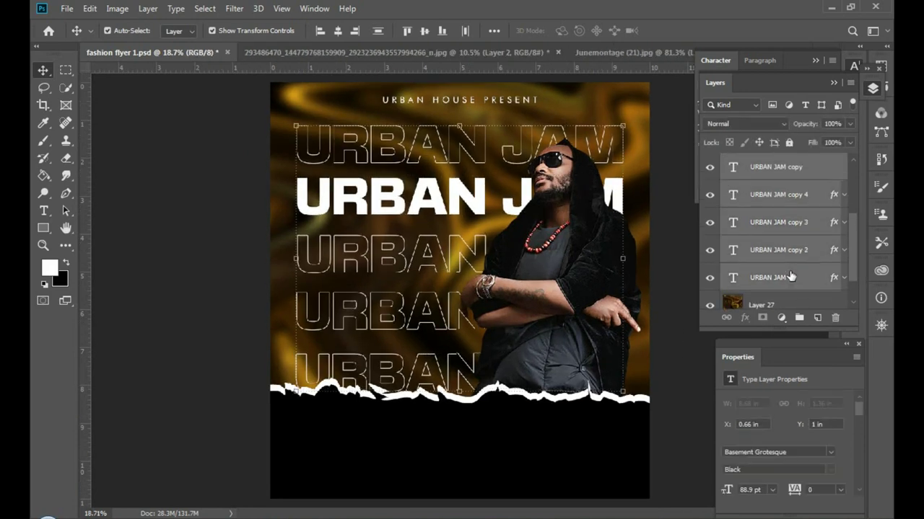
pyautogui.click(394, 358)
pyautogui.click(404, 310)
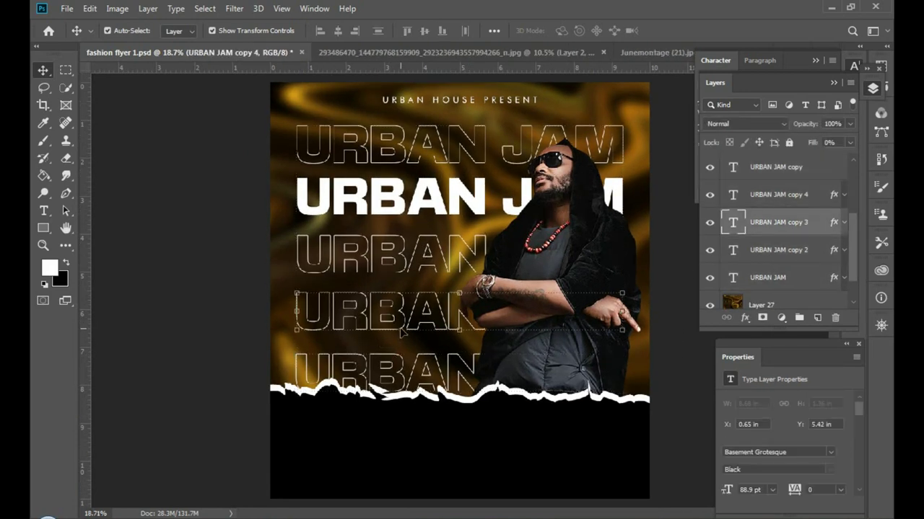
pyautogui.click(431, 132)
pyautogui.click(431, 133)
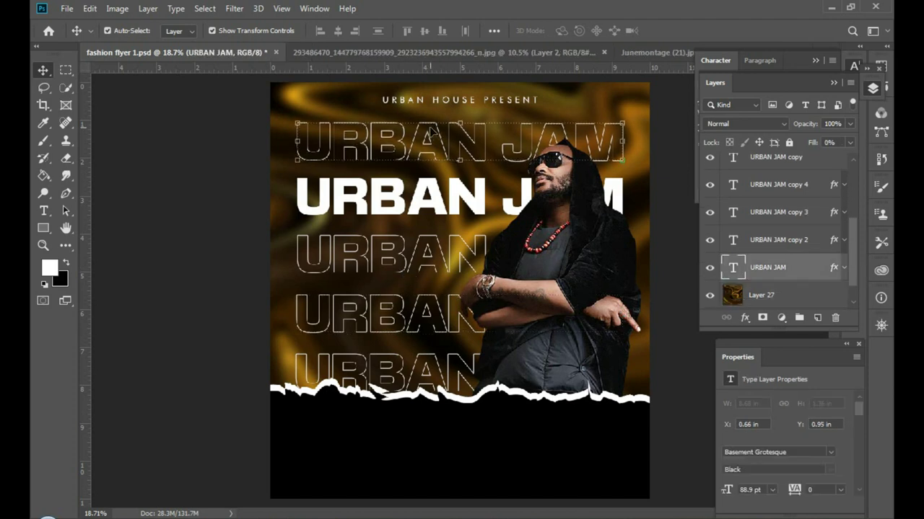
pyautogui.click(406, 271)
pyautogui.moveTo(406, 271); pyautogui.dragTo(408, 272)
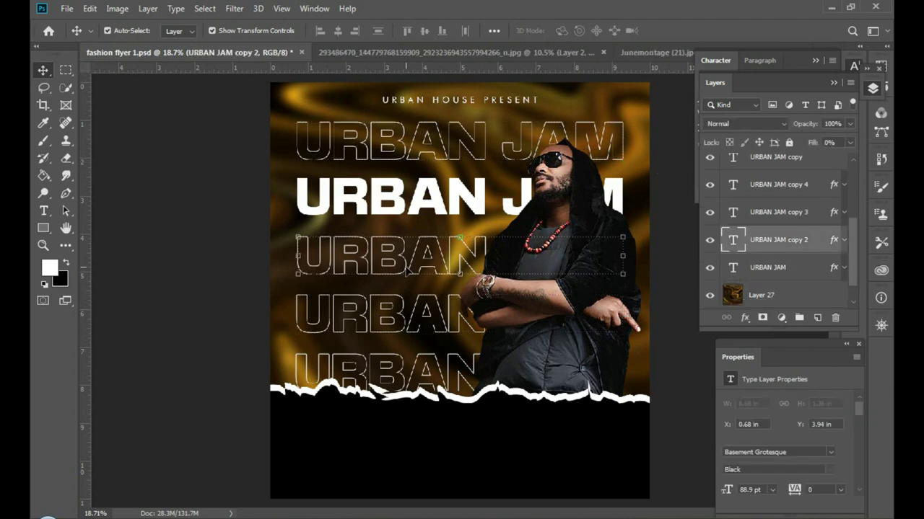
# Group the five URBAN JAM text layers into Group 1
pyautogui.scroll(-3, 357, 270)
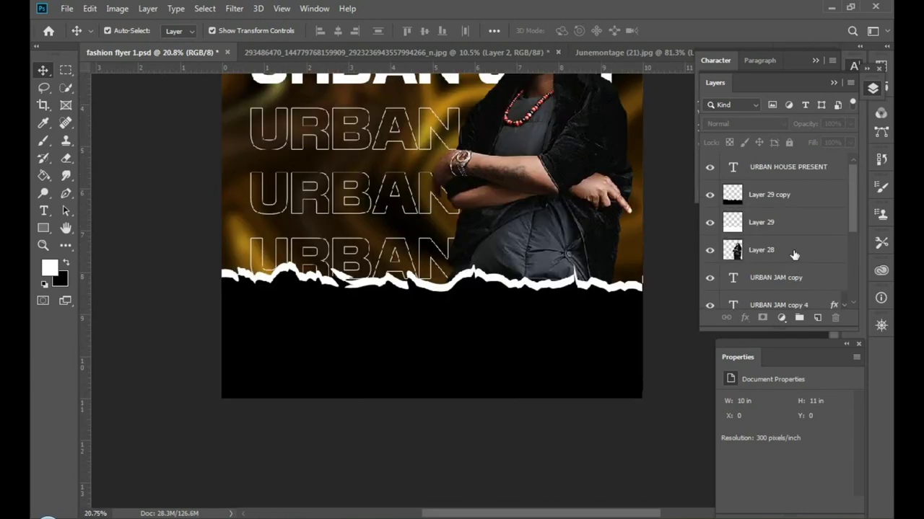
pyautogui.scroll(-1, 794, 255)
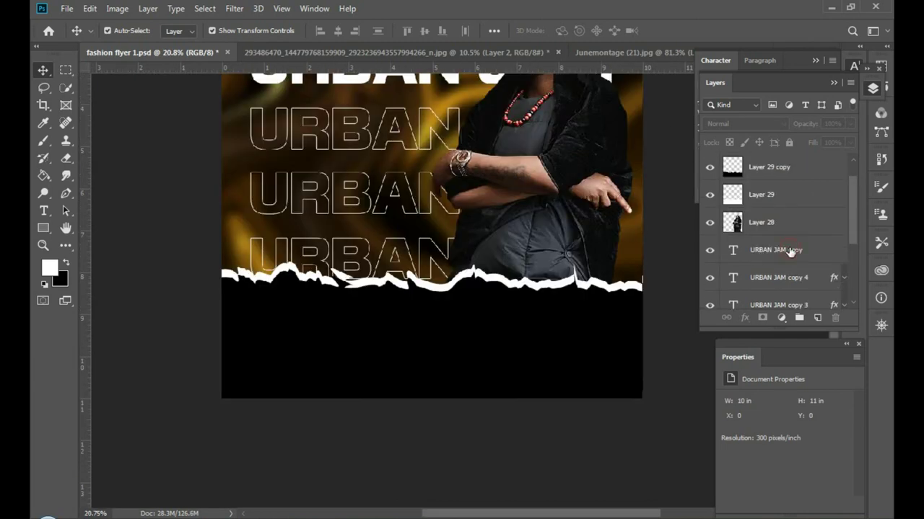
pyautogui.click(790, 250)
pyautogui.scroll(-1, 790, 252)
pyautogui.scroll(-2, 790, 252)
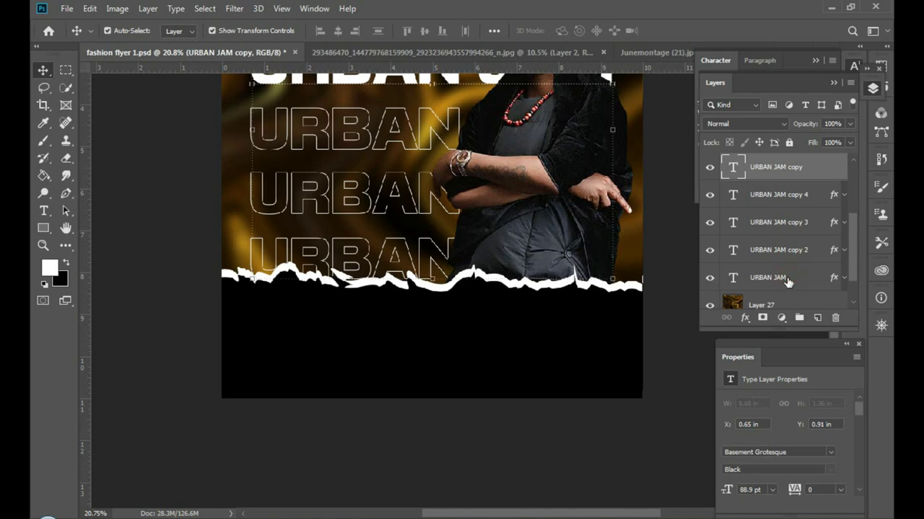
pyautogui.keyDown('shift'); pyautogui.click(788, 282); pyautogui.keyUp('shift')
pyautogui.hotkey('ctrl', 'g')
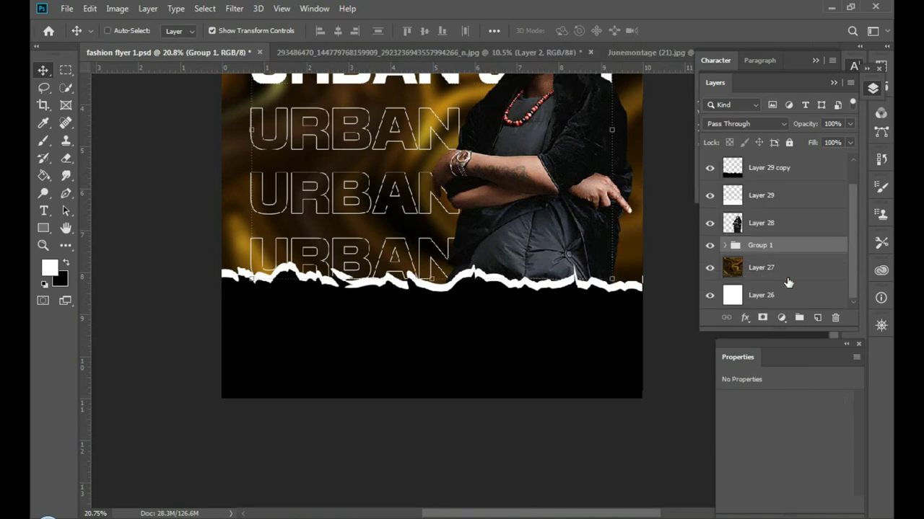
pyautogui.scroll(1, 794, 278)
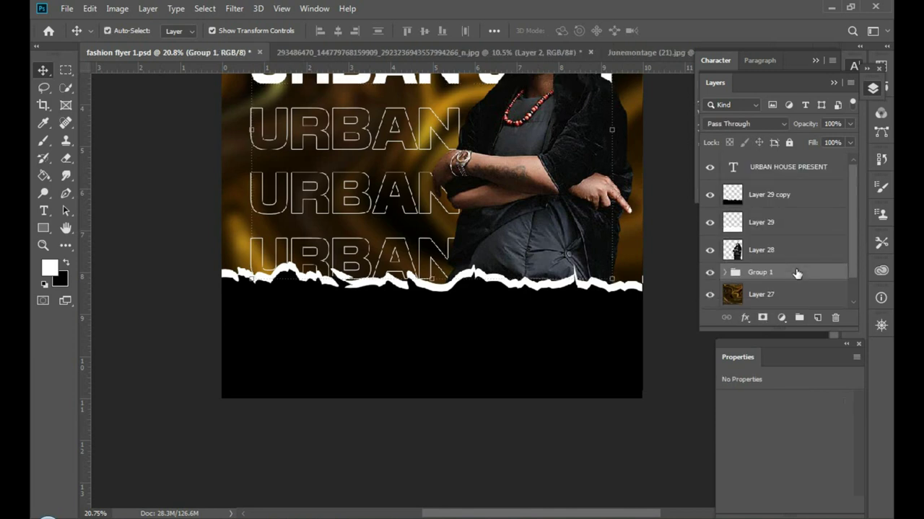
# Draw a small rectangle on the black band just below the torn edge
pyautogui.click(783, 167)
pyautogui.click(782, 193)
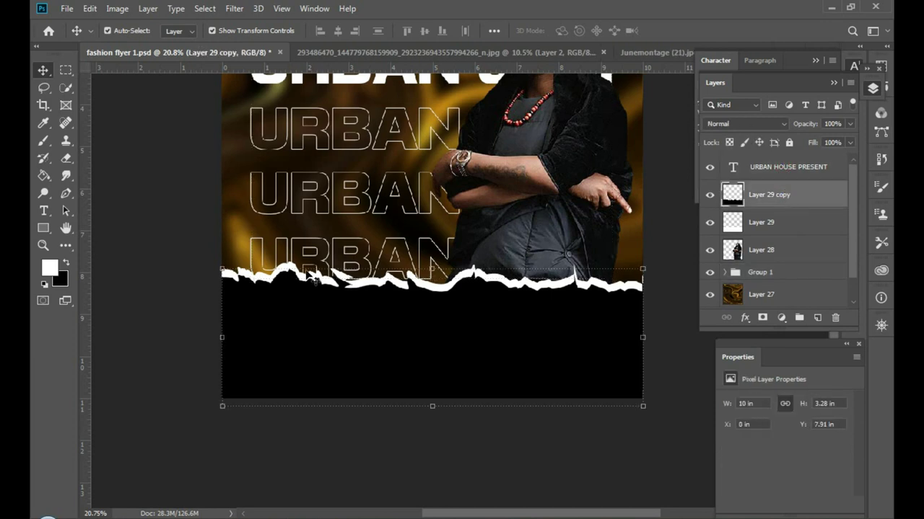
pyautogui.click(43, 228)
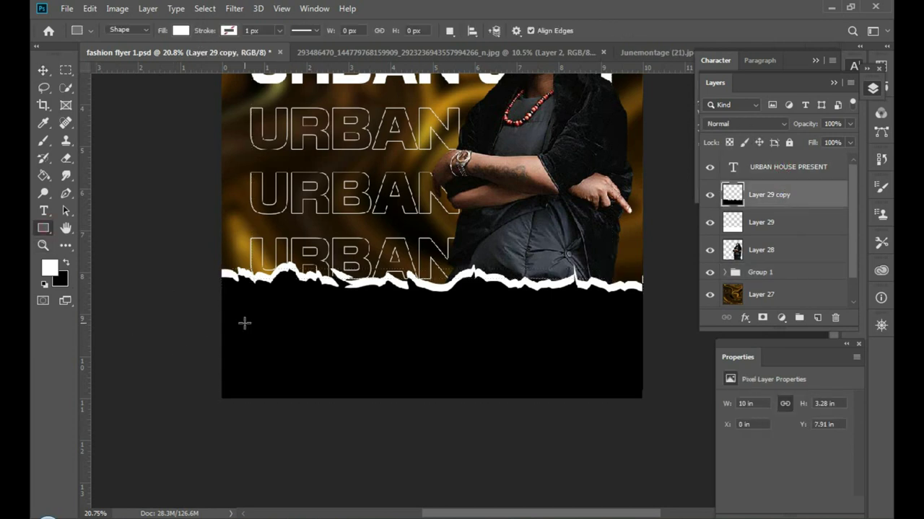
pyautogui.moveTo(236, 304); pyautogui.dragTo(294, 315)
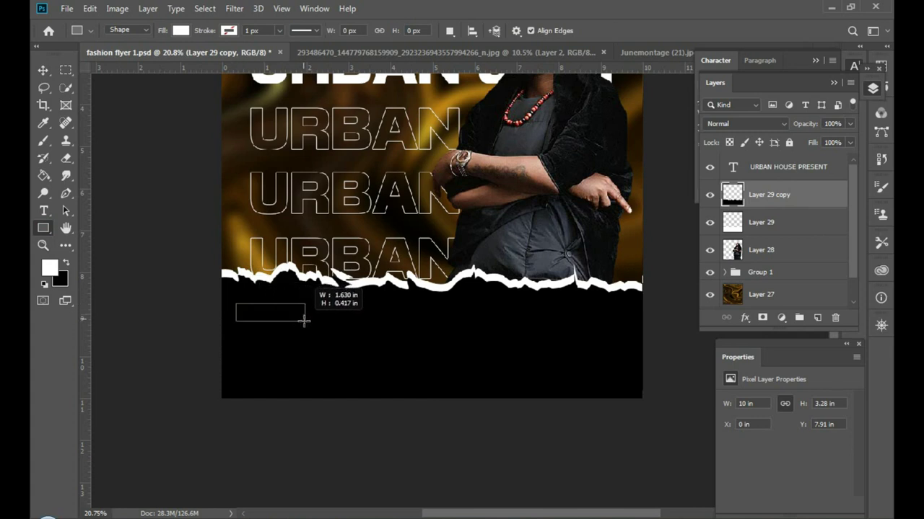
pyautogui.moveTo(294, 315); pyautogui.dragTo(306, 318)
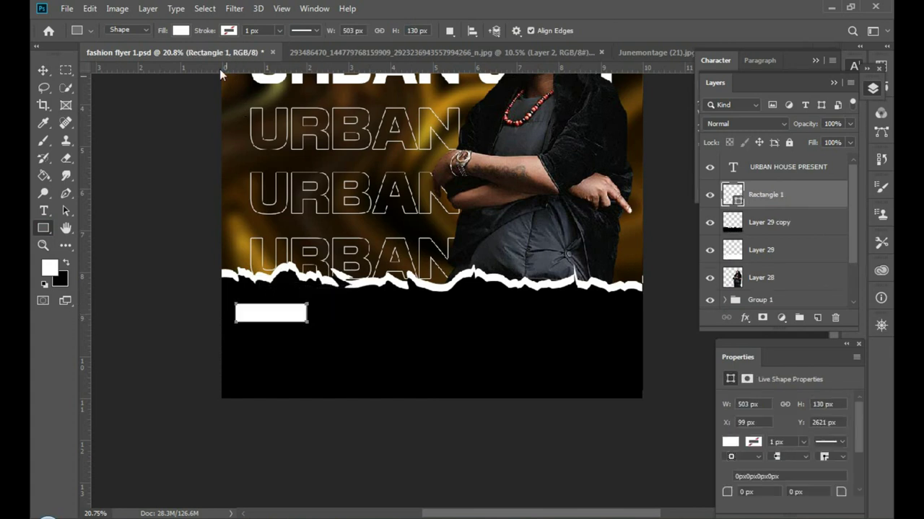
# Fill Rectangle 1 with CMYK Yellow
pyautogui.click(181, 31)
pyautogui.click(244, 56)
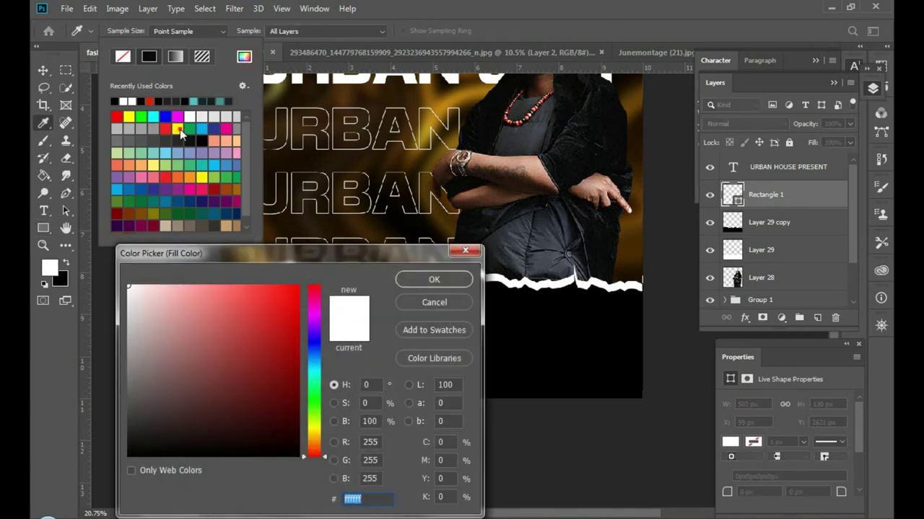
pyautogui.click(436, 280)
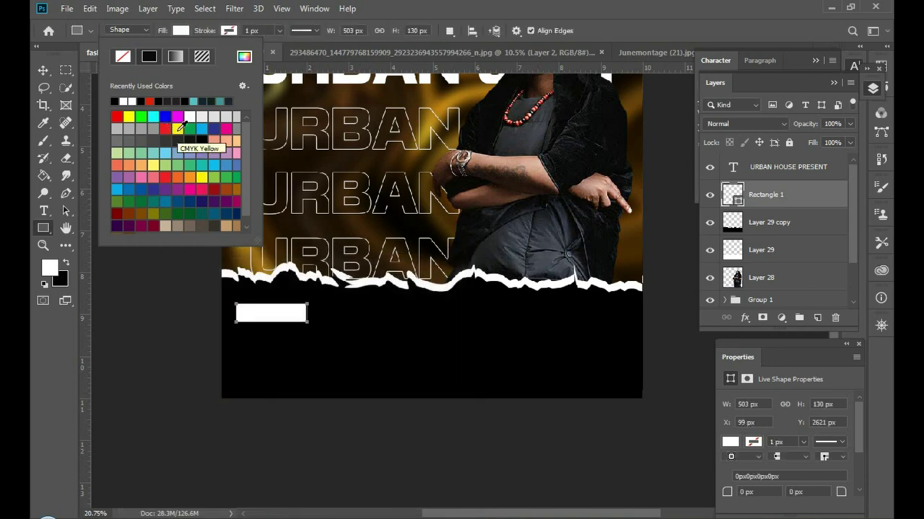
pyautogui.click(177, 129)
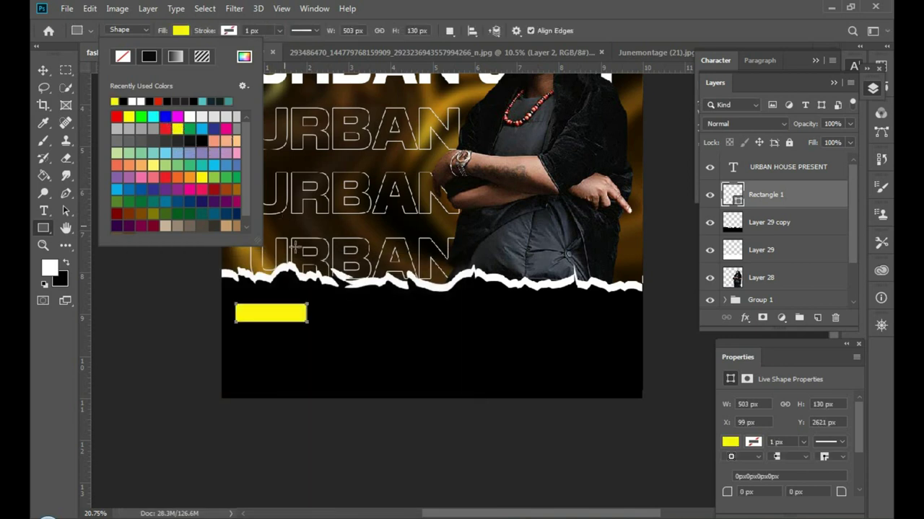
pyautogui.click(43, 72)
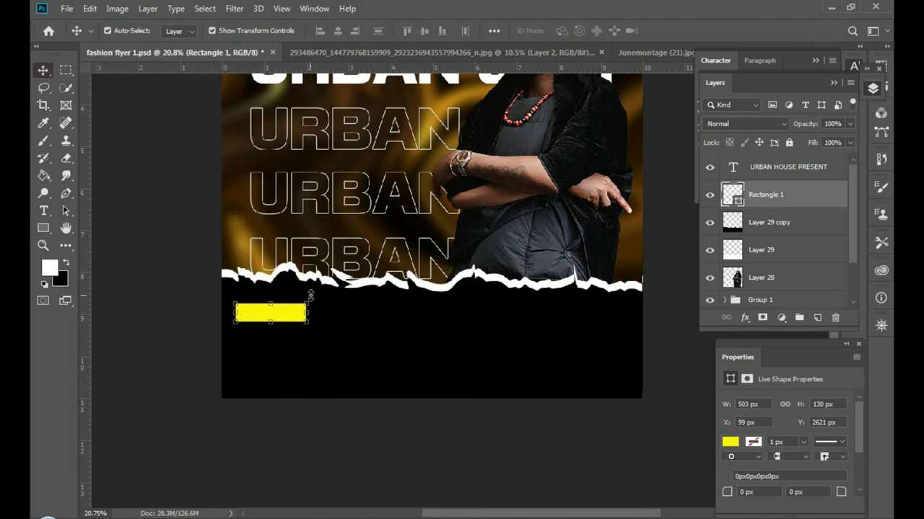
# Rotate the yellow rectangle about 25°, resize it and place it below the torn edge
pyautogui.moveTo(310, 295); pyautogui.dragTo(323, 313)
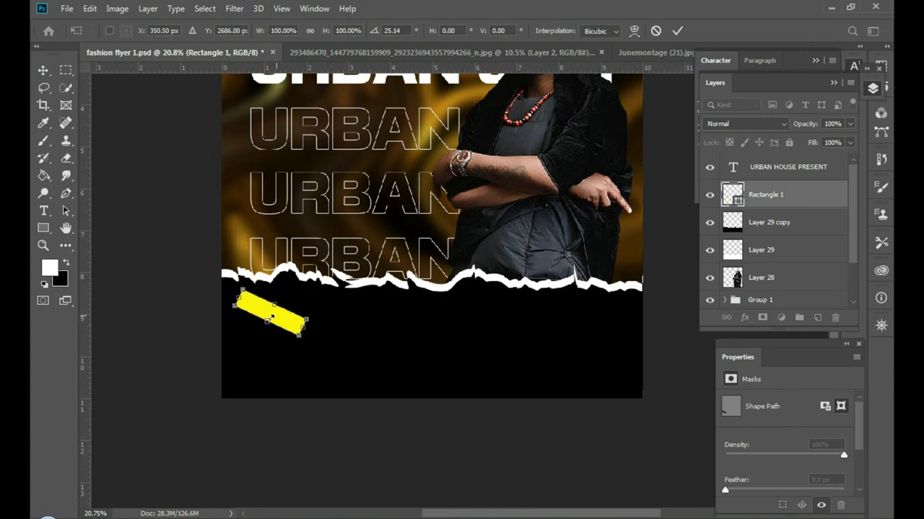
pyautogui.moveTo(269, 322); pyautogui.dragTo(274, 329)
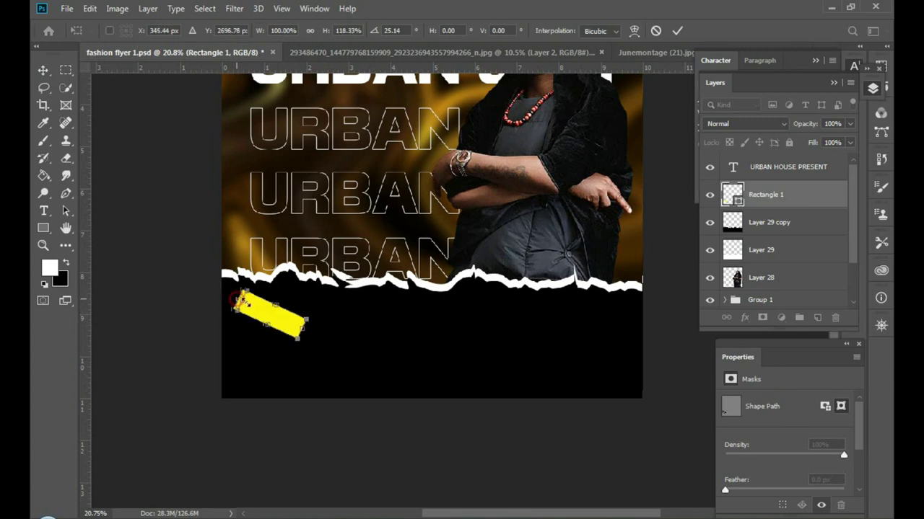
pyautogui.moveTo(241, 302); pyautogui.dragTo(251, 305)
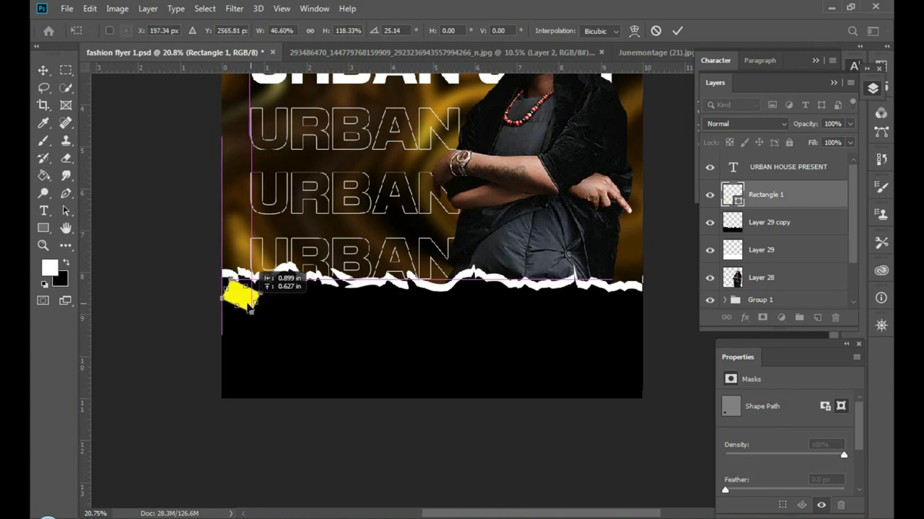
pyautogui.moveTo(251, 306); pyautogui.dragTo(270, 323)
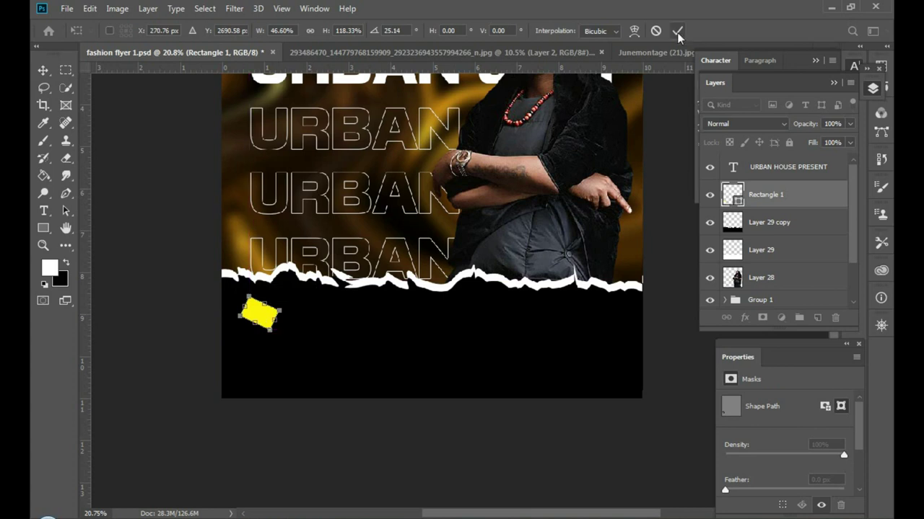
pyautogui.click(378, 352)
# Rasterize the yellow rectangle and move it to the flyer's left edge
pyautogui.click(258, 315)
pyautogui.scroll(2, 274, 375)
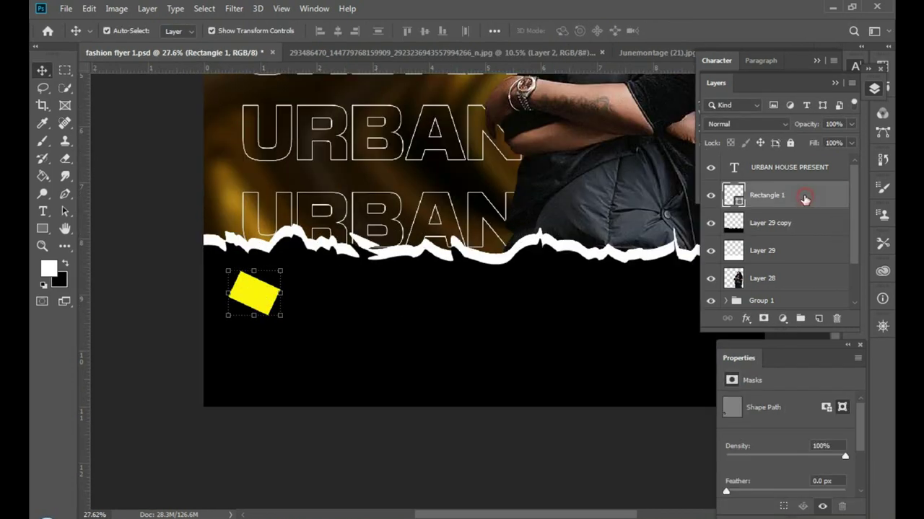
pyautogui.rightClick(805, 199)
pyautogui.click(657, 206)
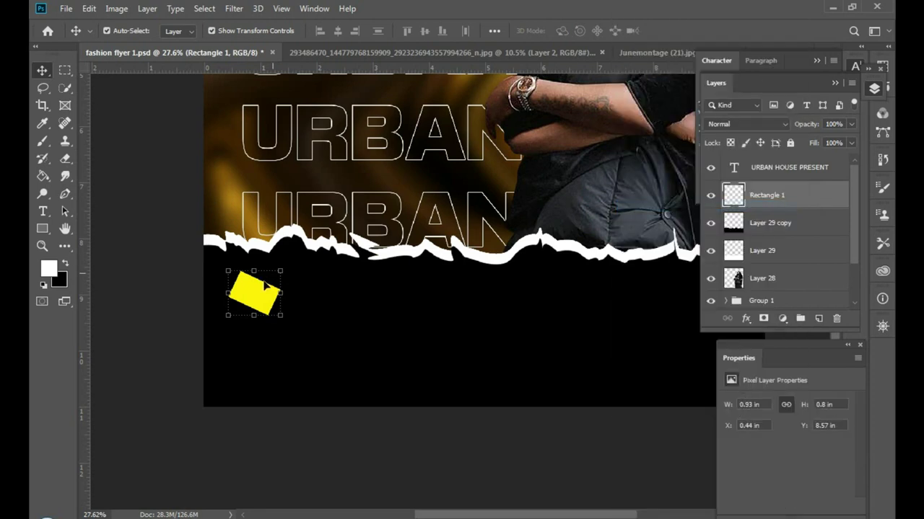
pyautogui.scroll(1, 259, 294)
pyautogui.moveTo(258, 294); pyautogui.dragTo(228, 281)
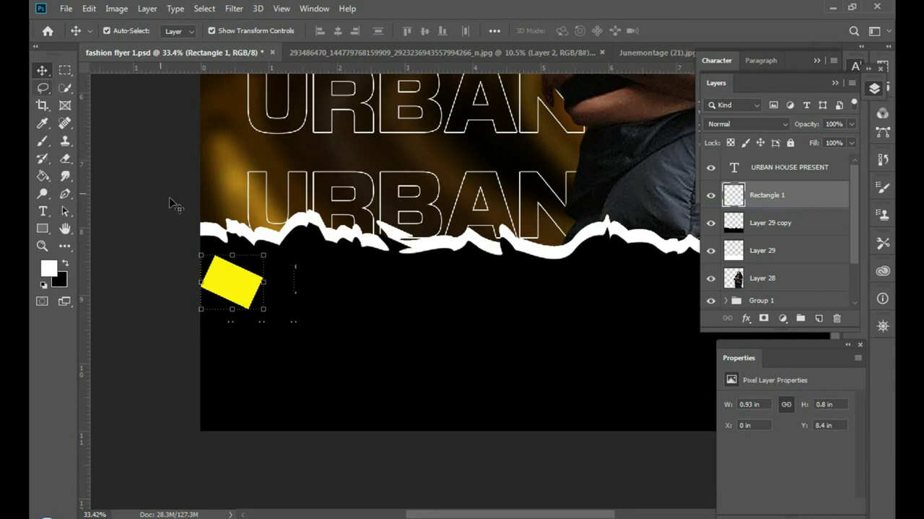
# Distort the yellow shape into a slanted parallelogram
pyautogui.hotkey('ctrl', 't')
pyautogui.rightClick(245, 291)
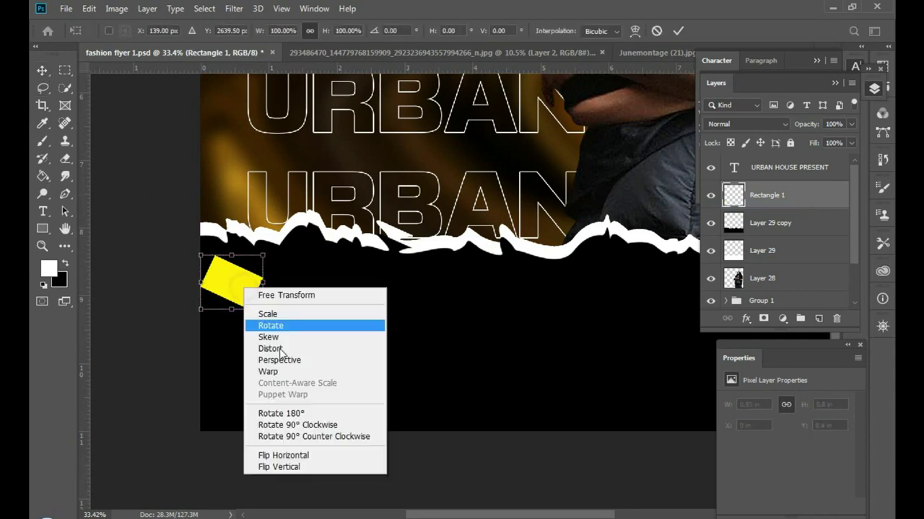
pyautogui.click(282, 349)
pyautogui.scroll(1, 220, 277)
pyautogui.scroll(1, 220, 278)
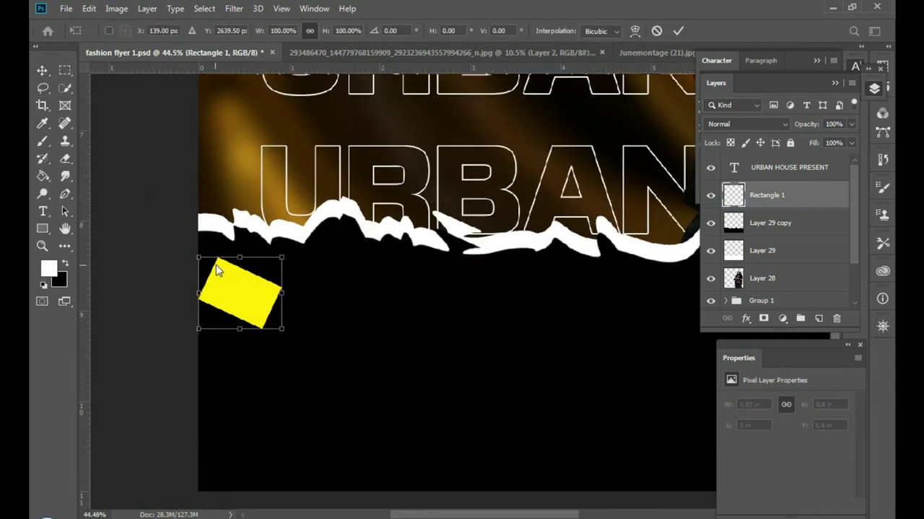
pyautogui.moveTo(201, 261); pyautogui.dragTo(203, 266)
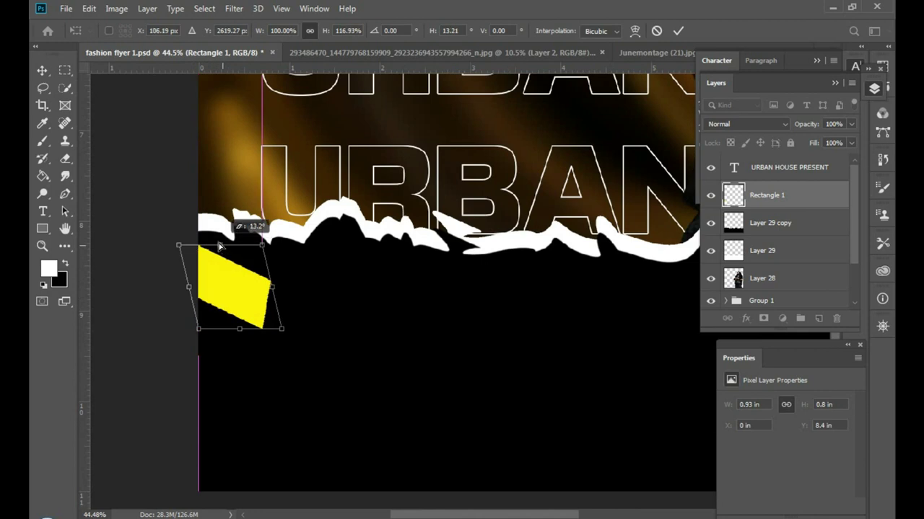
pyautogui.moveTo(238, 258); pyautogui.dragTo(226, 243)
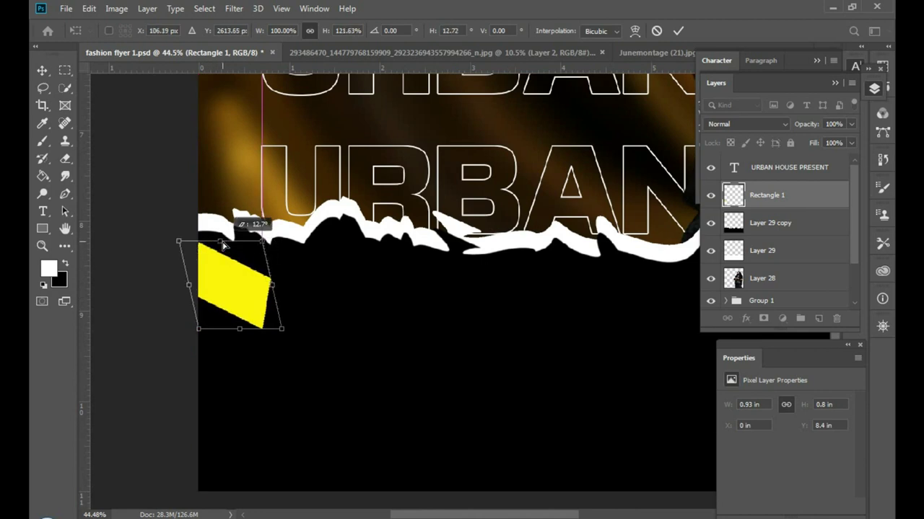
pyautogui.moveTo(244, 294); pyautogui.dragTo(256, 299)
pyautogui.moveTo(226, 242); pyautogui.dragTo(223, 245)
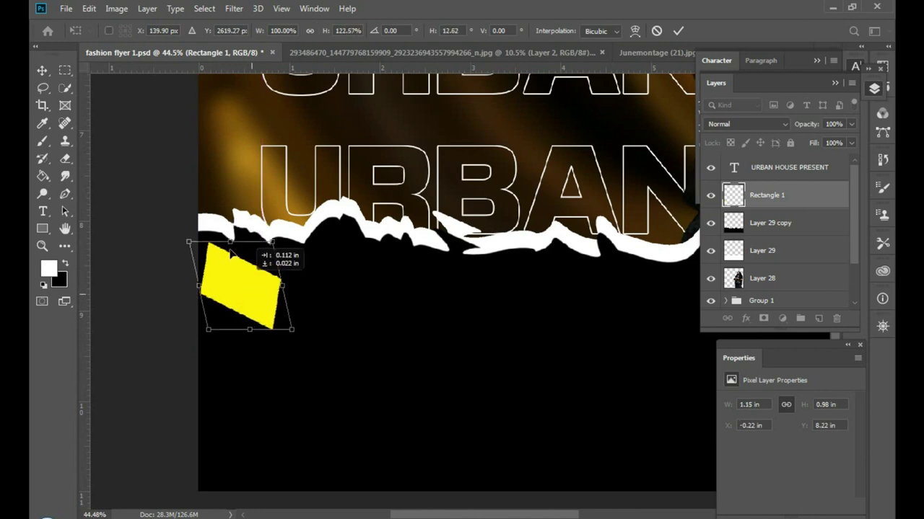
pyautogui.moveTo(253, 305); pyautogui.dragTo(276, 320)
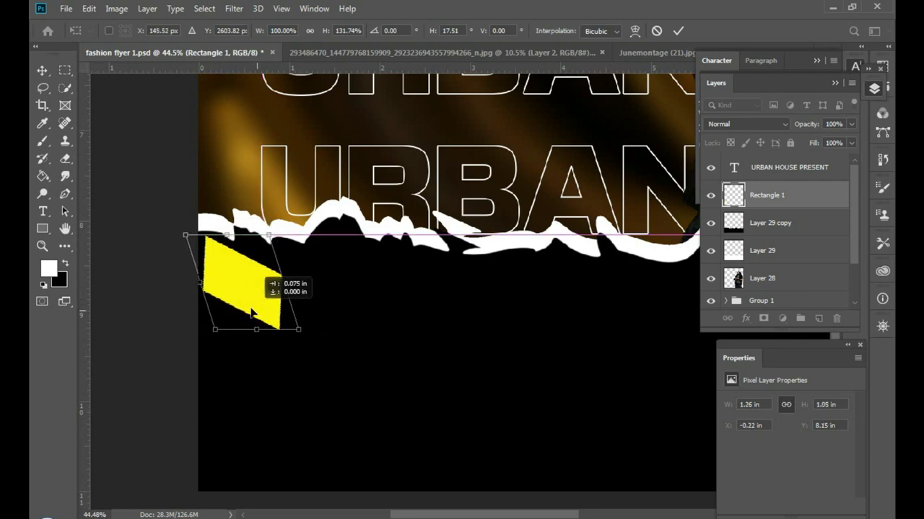
pyautogui.moveTo(202, 252); pyautogui.dragTo(199, 252)
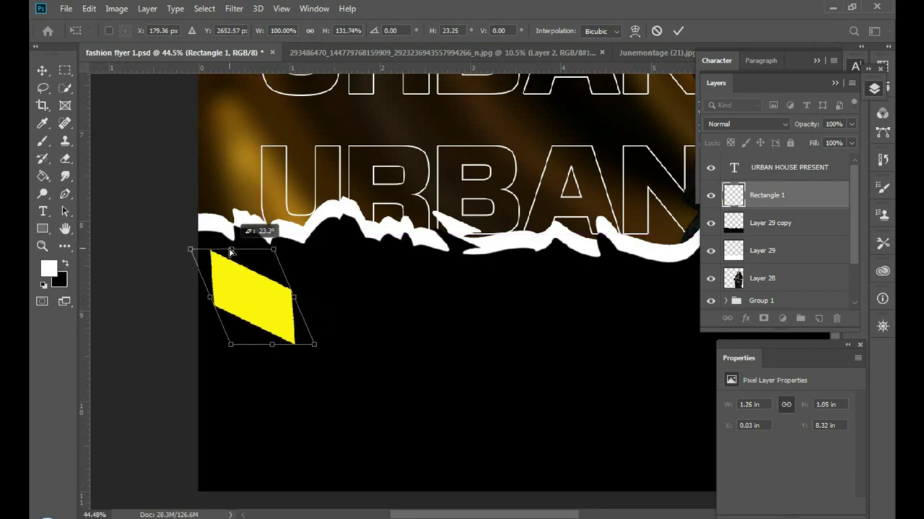
pyautogui.click(677, 31)
# Narrow the slanted yellow shape into a thinner stripe
pyautogui.scroll(-1, 99, 220)
pyautogui.hotkey('ctrl', 't')
pyautogui.moveTo(313, 323); pyautogui.dragTo(302, 316)
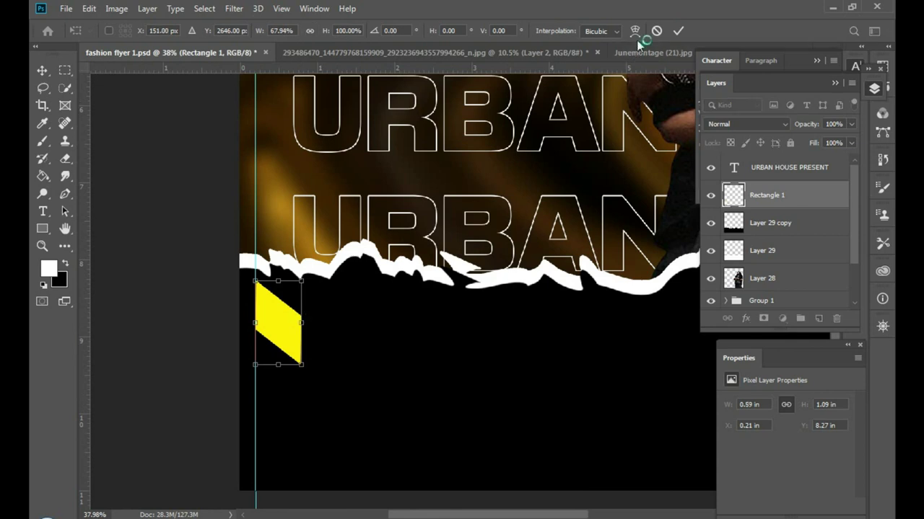
pyautogui.click(677, 32)
# Push the yellow stripe against the flyer's left edge
pyautogui.scroll(-2, 332, 339)
pyautogui.click(340, 351)
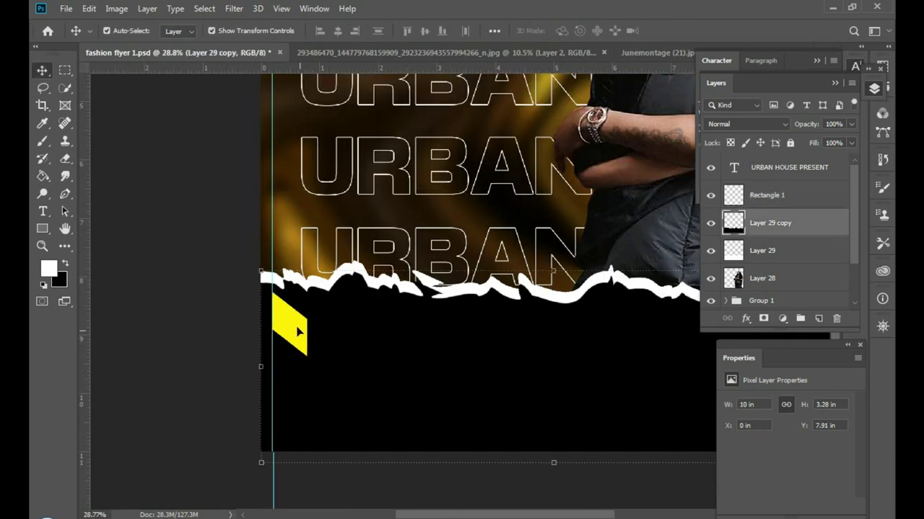
pyautogui.moveTo(293, 328); pyautogui.dragTo(281, 323)
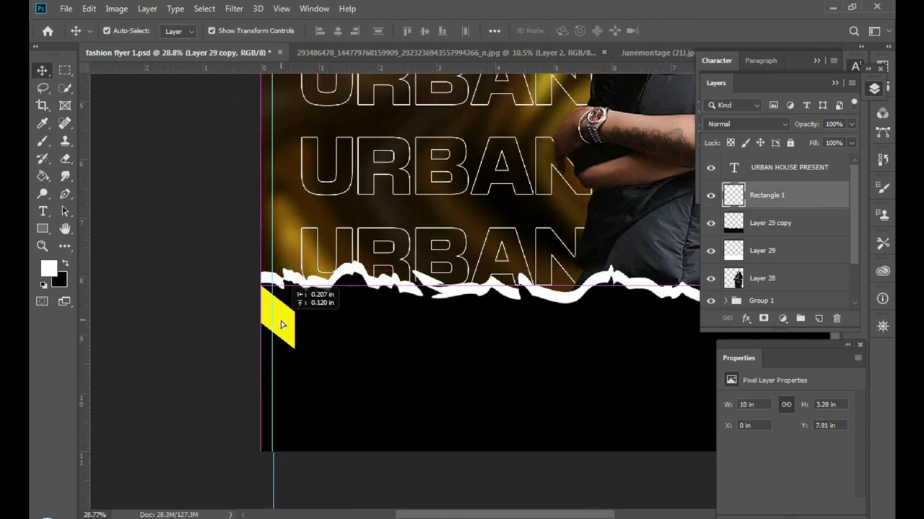
pyautogui.scroll(-2, 329, 371)
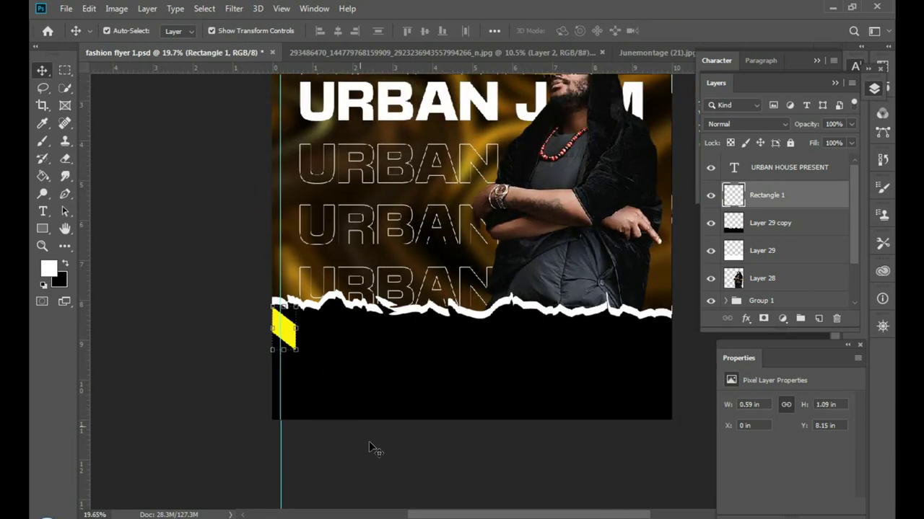
pyautogui.scroll(3, 289, 345)
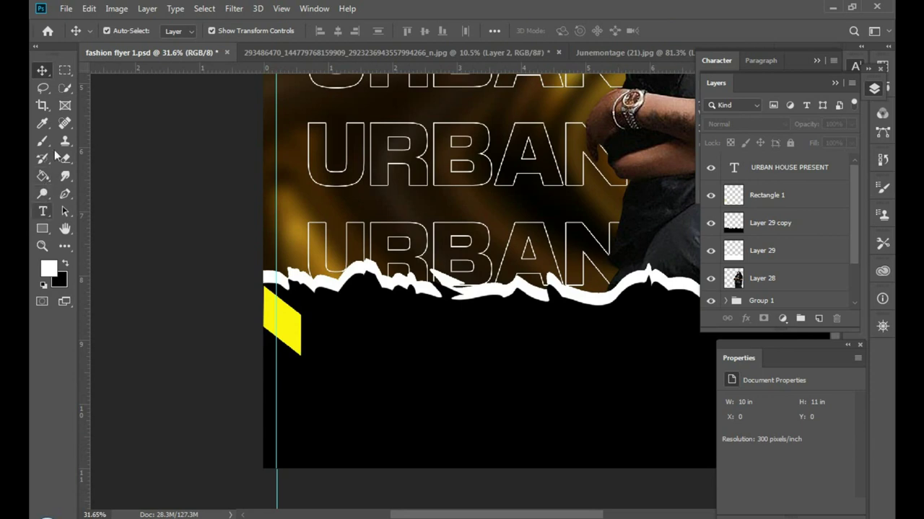
# Trim off part of the yellow stripe with a rectangular selection and Delete
pyautogui.click(65, 70)
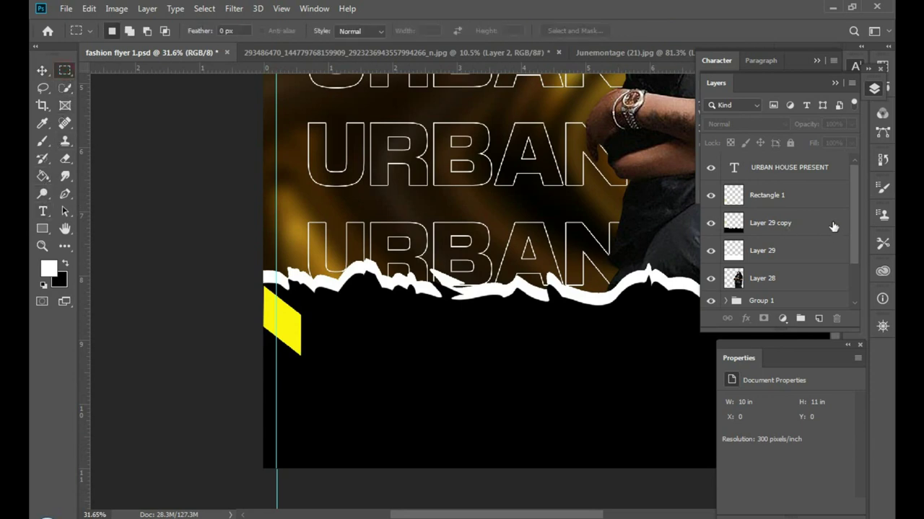
pyautogui.scroll(-2, 801, 198)
pyautogui.scroll(2, 792, 205)
pyautogui.click(792, 194)
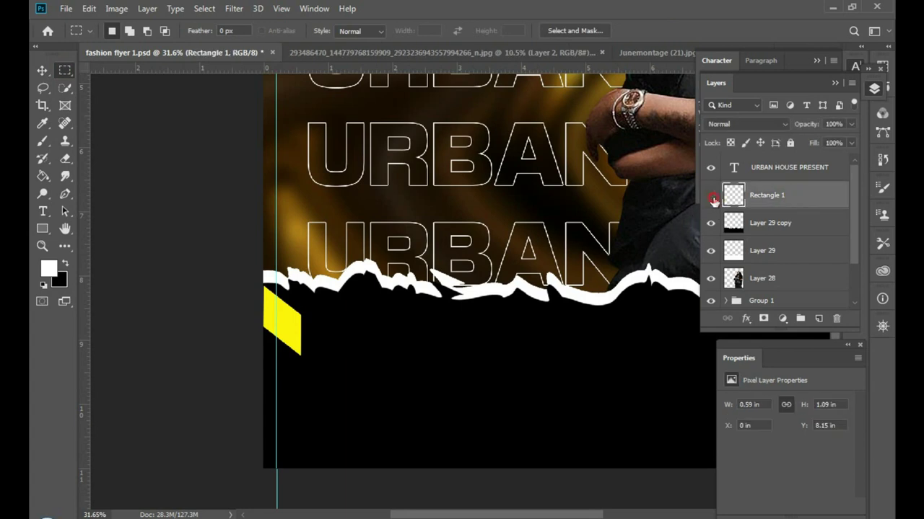
pyautogui.click(711, 200)
pyautogui.click(711, 199)
pyautogui.moveTo(289, 270); pyautogui.dragTo(336, 396)
pyautogui.click(335, 396)
pyautogui.press('Delete')
pyautogui.hotkey('ctrl', 'd')
pyautogui.click(41, 67)
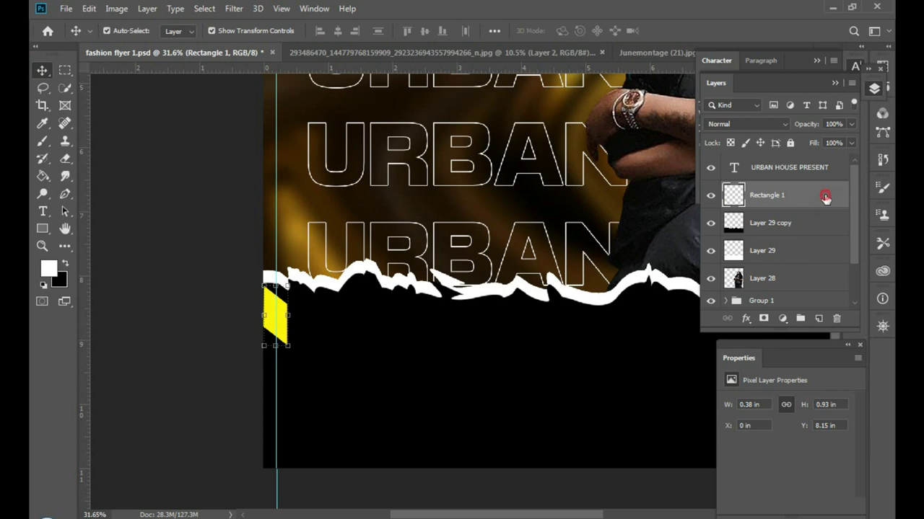
# Stack two copies of the stripe straight below the original
pyautogui.moveTo(825, 198); pyautogui.dragTo(818, 318)
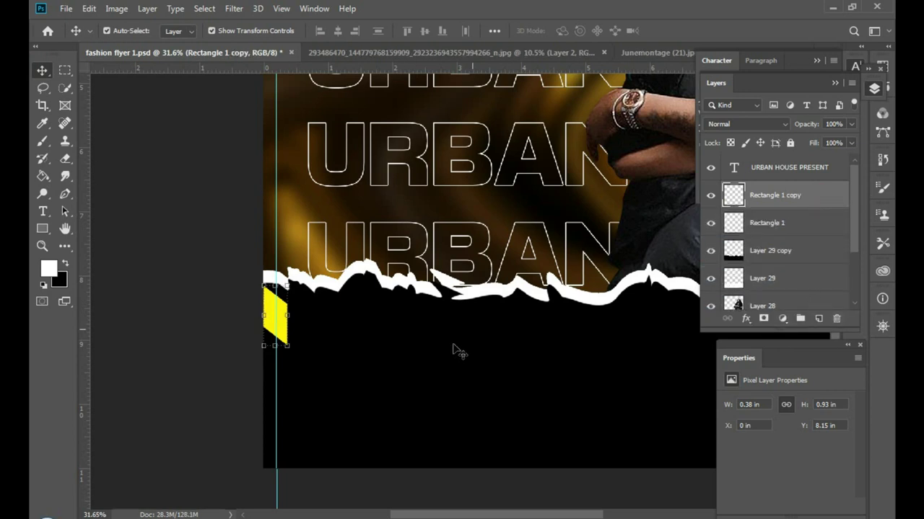
pyautogui.moveTo(281, 315); pyautogui.dragTo(281, 377)
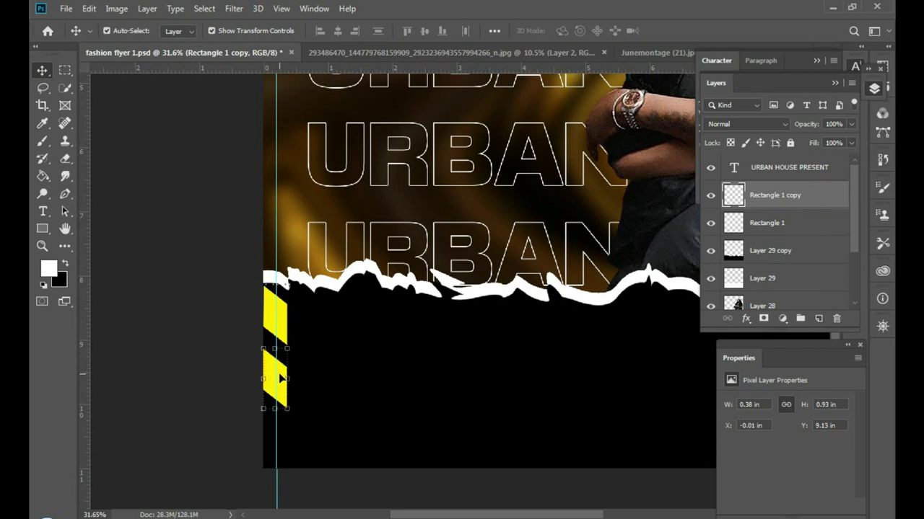
pyautogui.moveTo(783, 202); pyautogui.dragTo(818, 318)
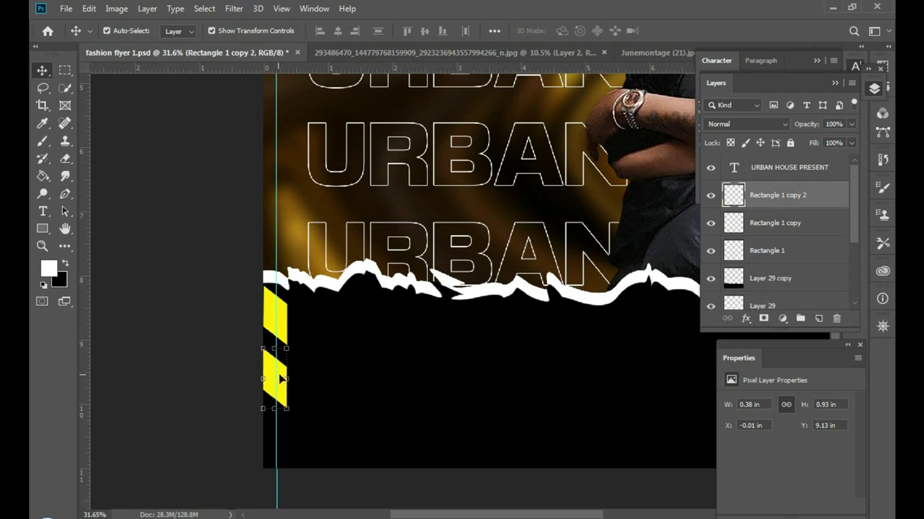
pyautogui.moveTo(280, 388); pyautogui.dragTo(279, 447)
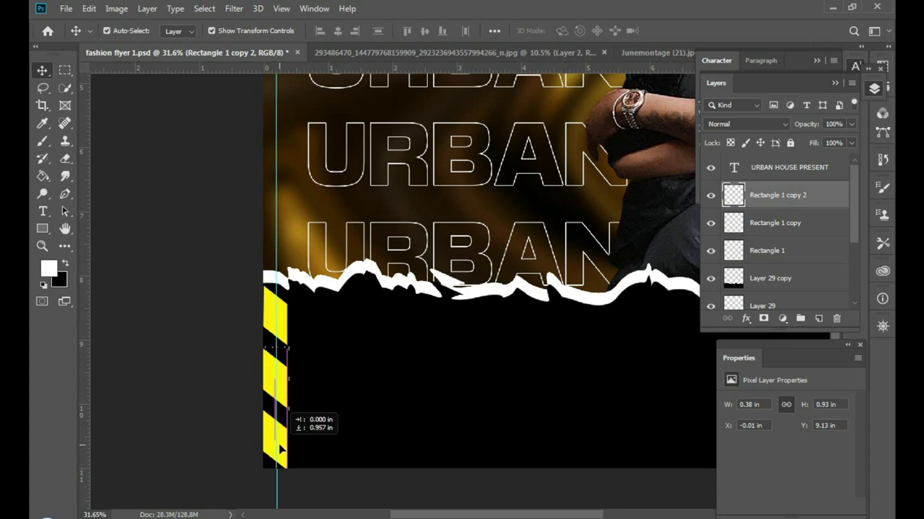
pyautogui.scroll(-3, 358, 454)
pyautogui.moveTo(359, 454); pyautogui.dragTo(359, 381)
pyautogui.click(777, 202)
# Group the three stripe layers, duplicate the group and merge the copy into one layer
pyautogui.keyDown('shift'); pyautogui.click(780, 252); pyautogui.keyUp('shift')
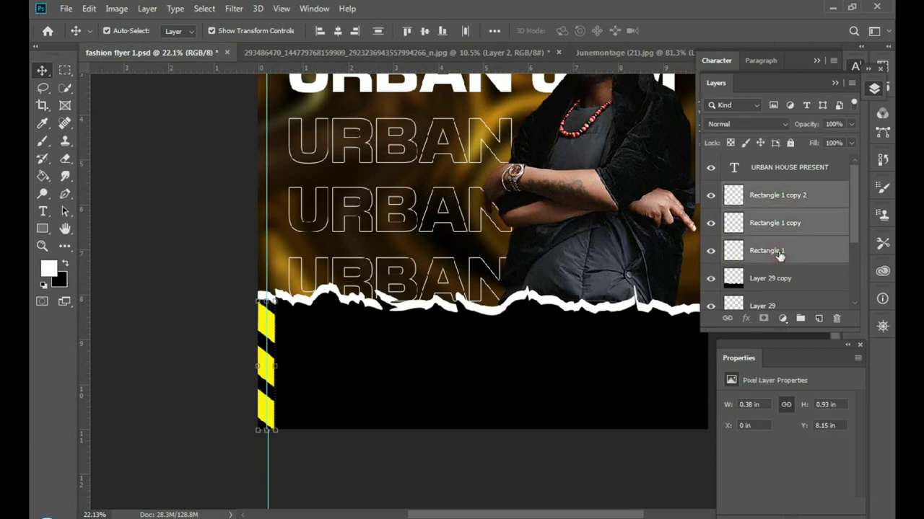
pyautogui.hotkey('ctrl', 'g')
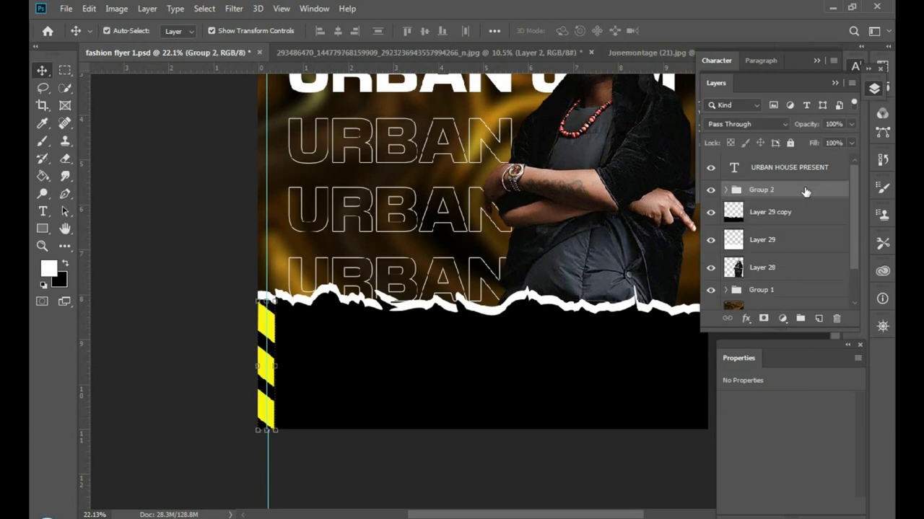
pyautogui.hotkey('ctrl', 'j')
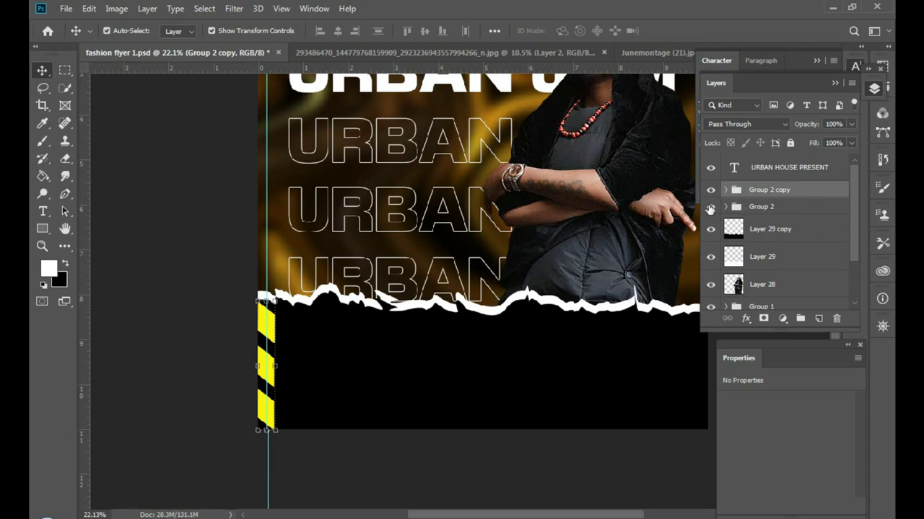
pyautogui.rightClick(752, 216)
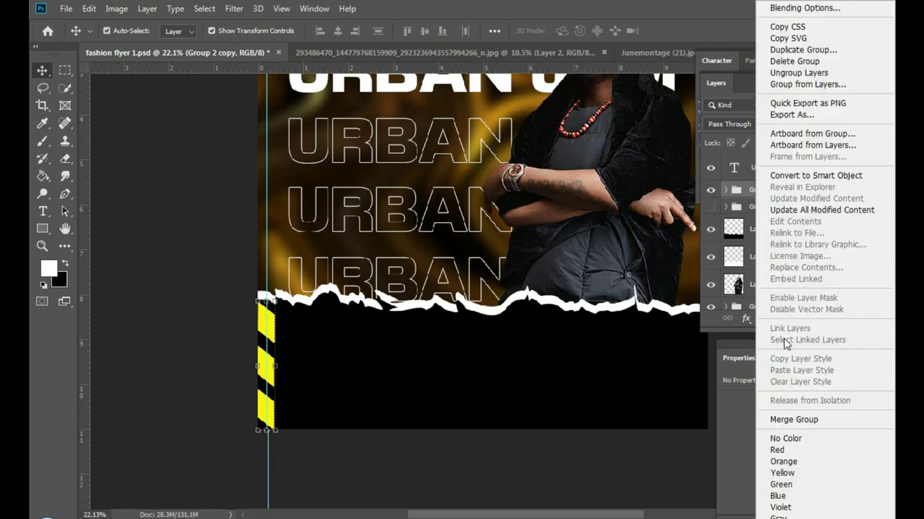
pyautogui.click(793, 420)
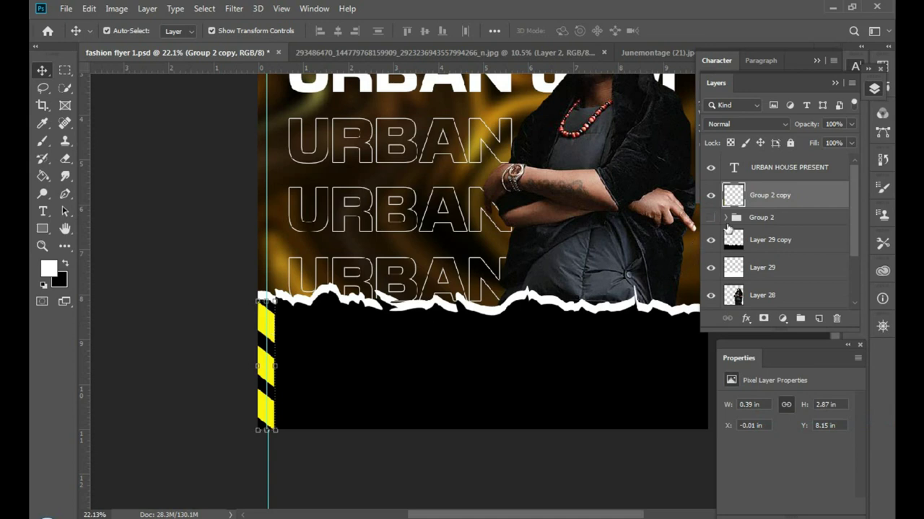
# Duplicate the merged stripe column and move it about 1.15 in to the right
pyautogui.moveTo(812, 197); pyautogui.dragTo(818, 318)
pyautogui.moveTo(281, 339); pyautogui.dragTo(328, 342)
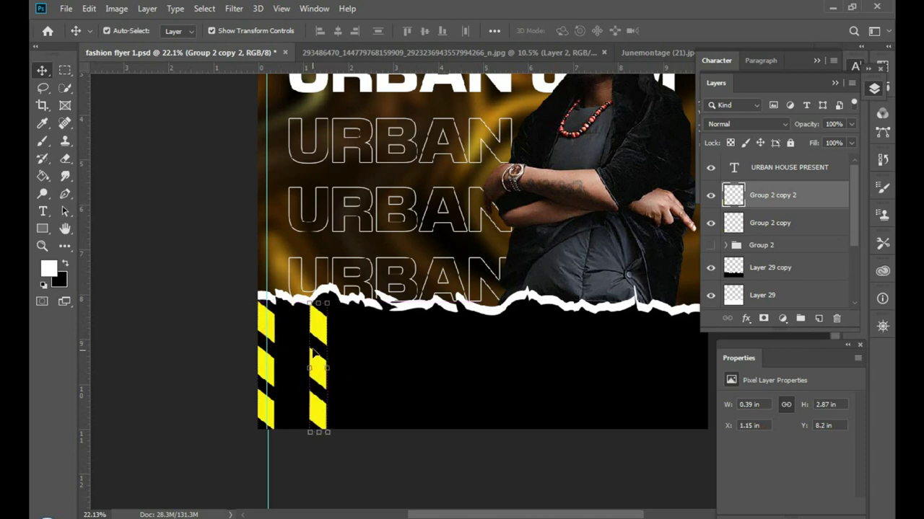
pyautogui.press('ctrl')
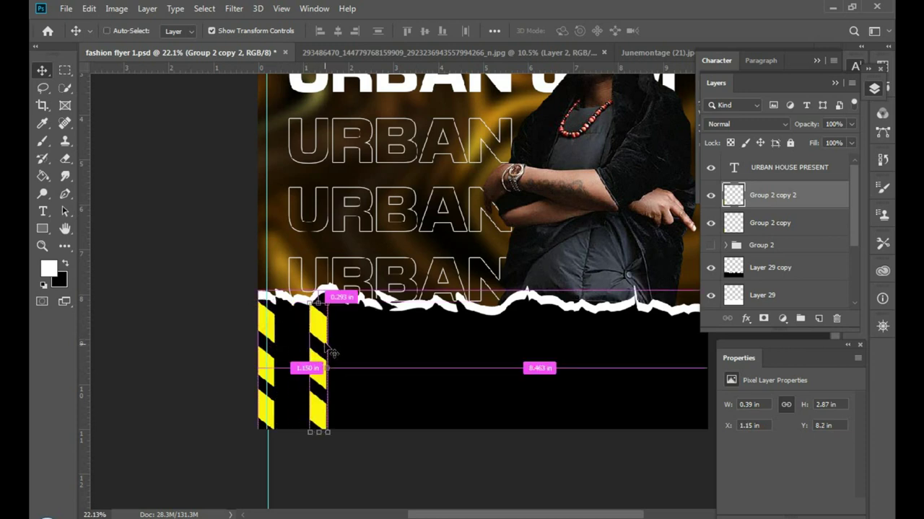
pyautogui.hotkey('ctrl', 't')
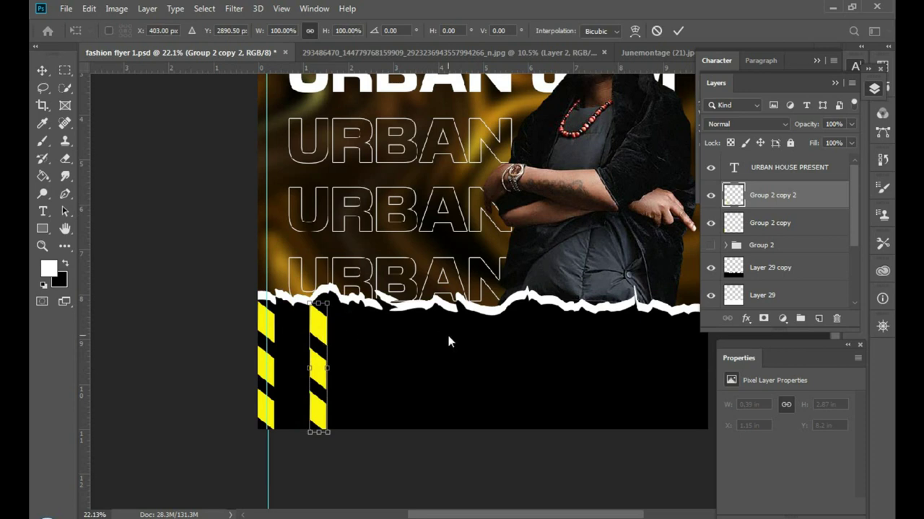
# Apply the pending transform on the copied yellow stripe column
pyautogui.click(679, 31)
pyautogui.scroll(-1, 346, 353)
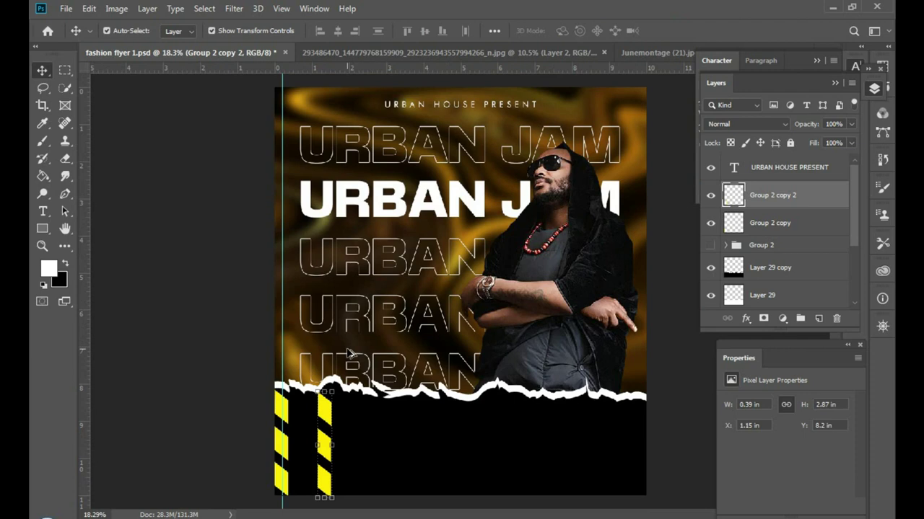
pyautogui.scroll(-1, 359, 398)
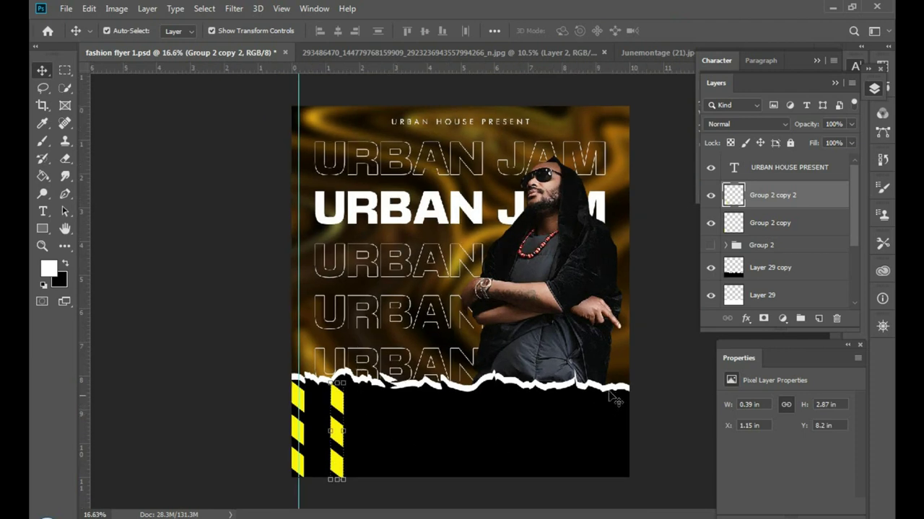
pyautogui.scroll(-1, 591, 342)
pyautogui.scroll(1, 590, 415)
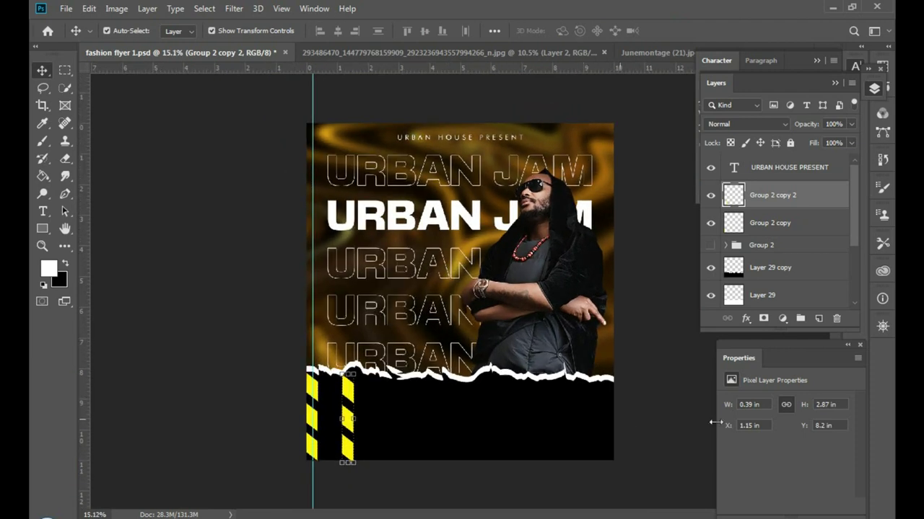
pyautogui.scroll(-1, 793, 296)
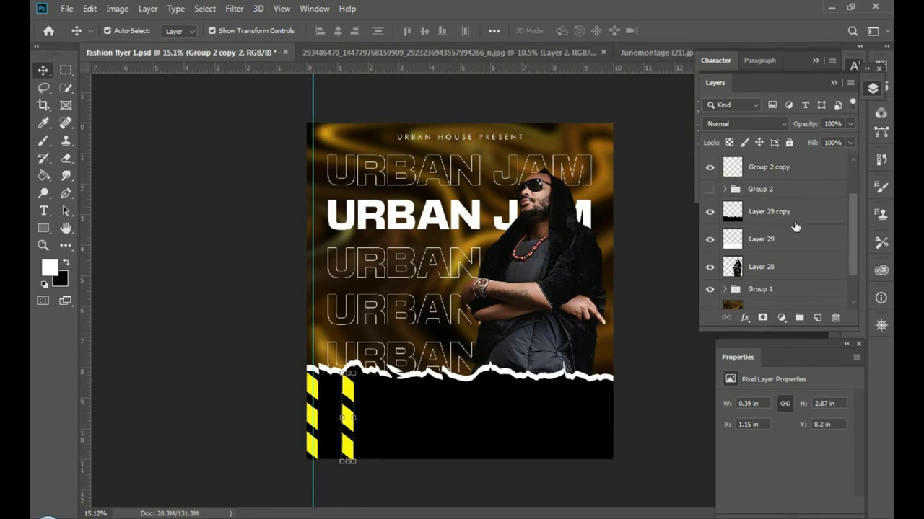
pyautogui.scroll(2, 794, 227)
# Flip the stripe copy horizontally and right-align it to Layer 26
pyautogui.hotkey('ctrl', 't')
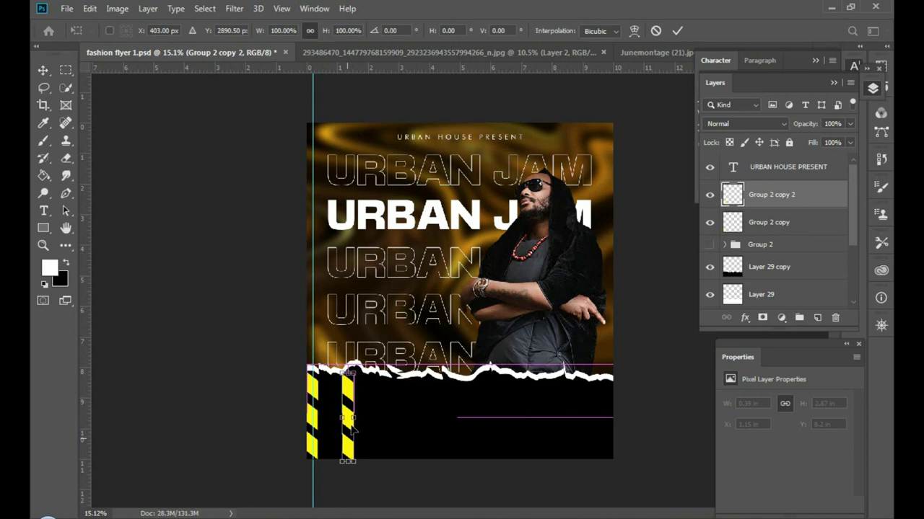
pyautogui.rightClick(349, 395)
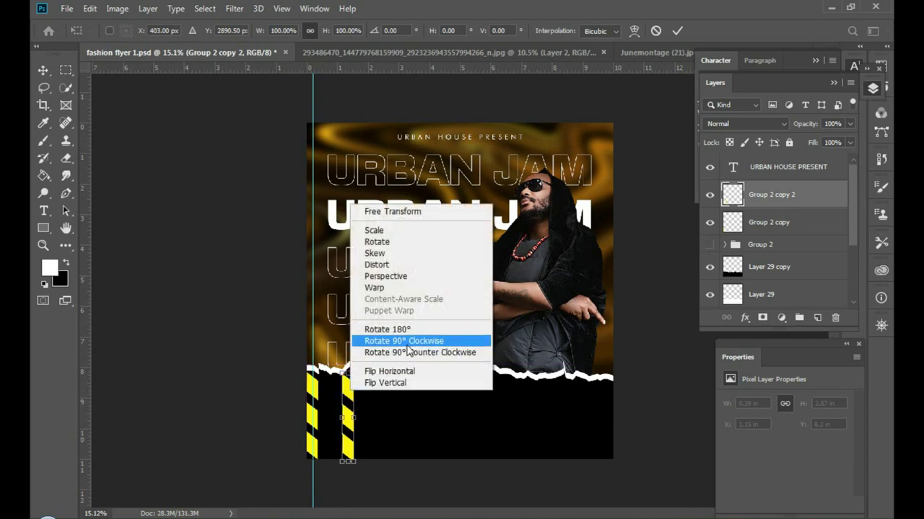
pyautogui.click(408, 374)
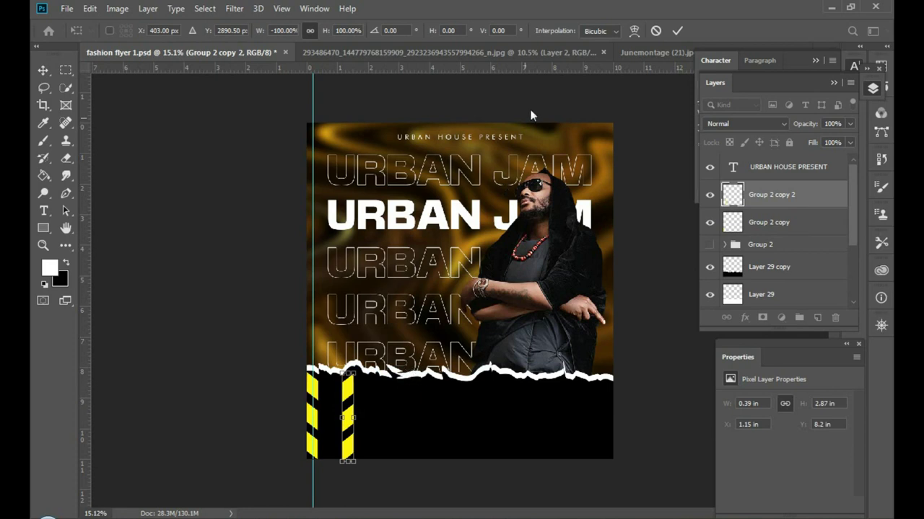
pyautogui.click(677, 30)
pyautogui.scroll(-3, 808, 288)
pyautogui.scroll(-1, 808, 288)
pyautogui.click(805, 299)
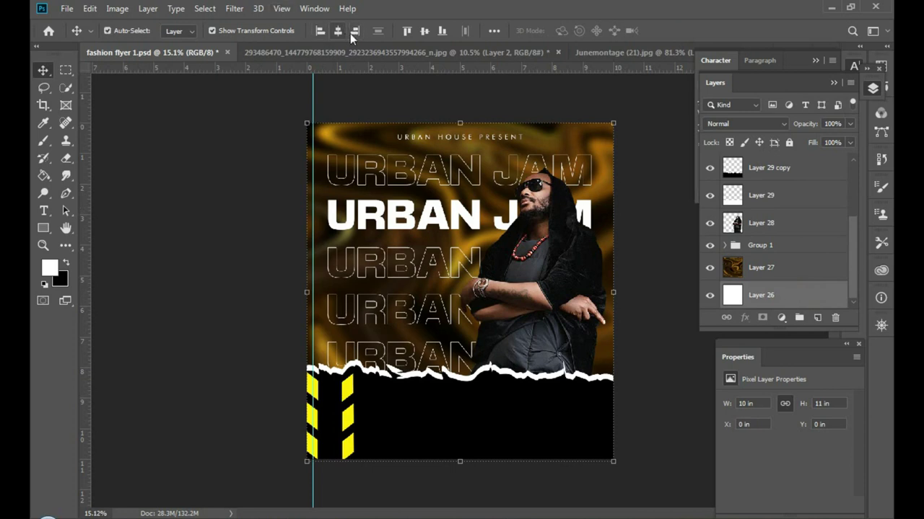
pyautogui.click(355, 30)
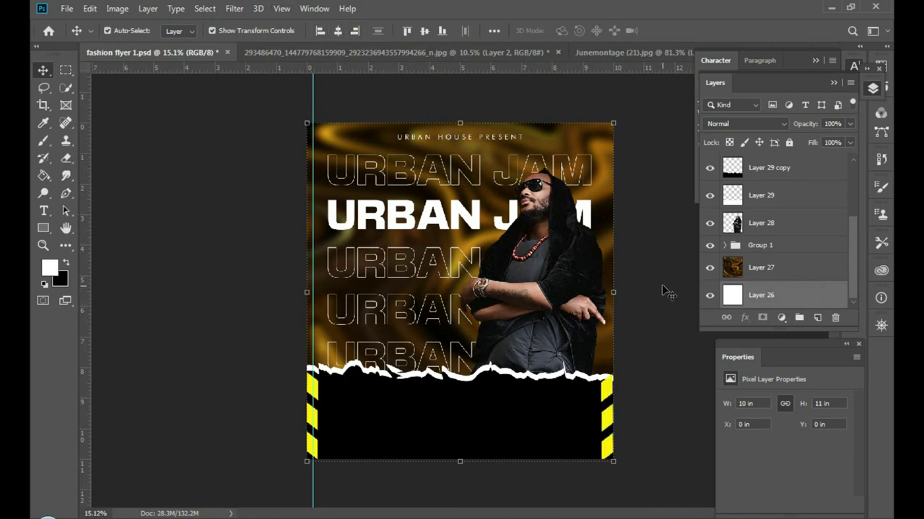
# Move Group 2 to the top of the stack and clip Group 2 copy into the black band
pyautogui.click(629, 366)
pyautogui.scroll(1, 597, 449)
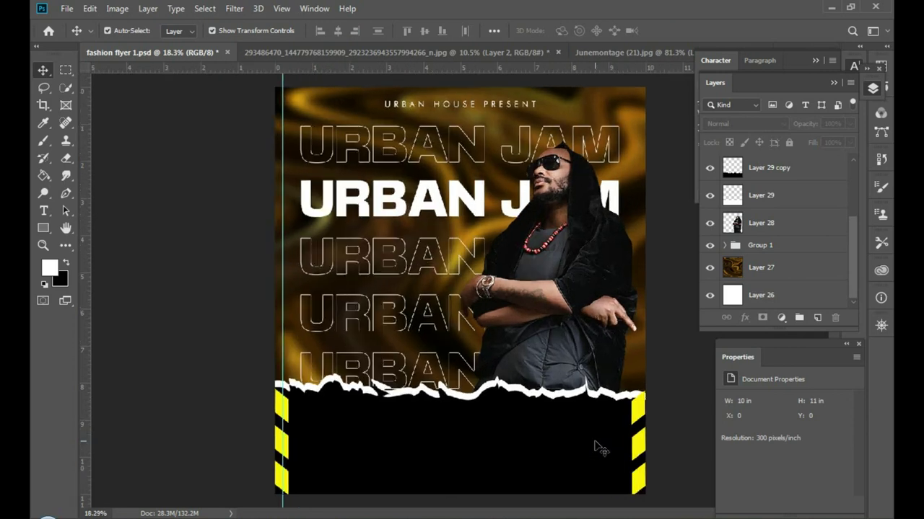
pyautogui.scroll(-1, 598, 422)
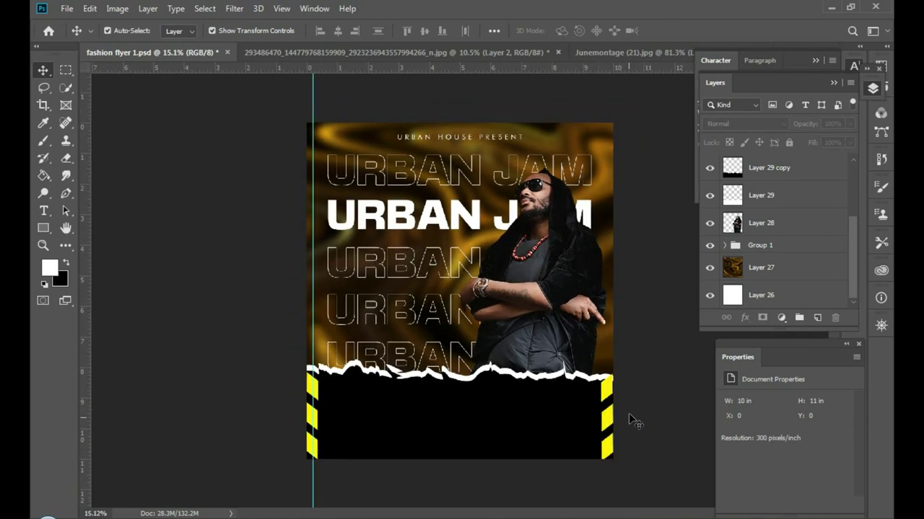
pyautogui.scroll(2, 782, 224)
pyautogui.scroll(1, 781, 228)
pyautogui.scroll(1, 781, 231)
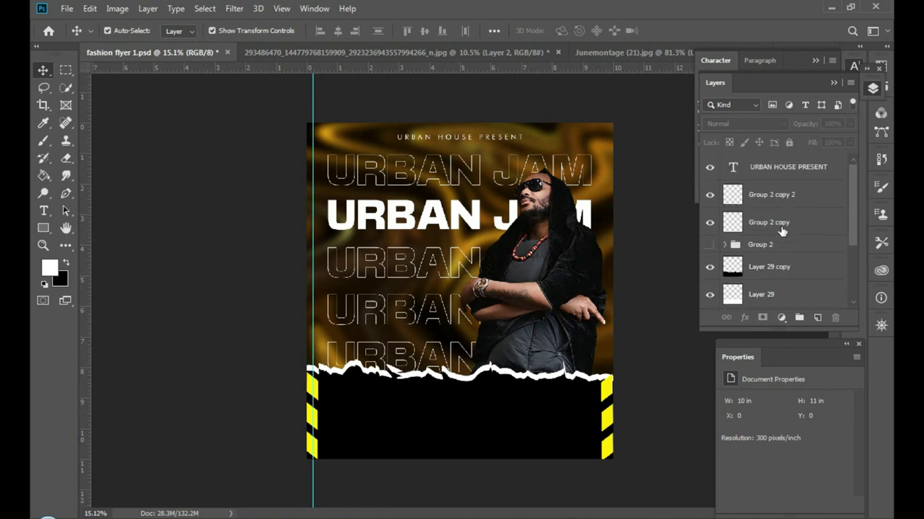
pyautogui.scroll(-1, 779, 251)
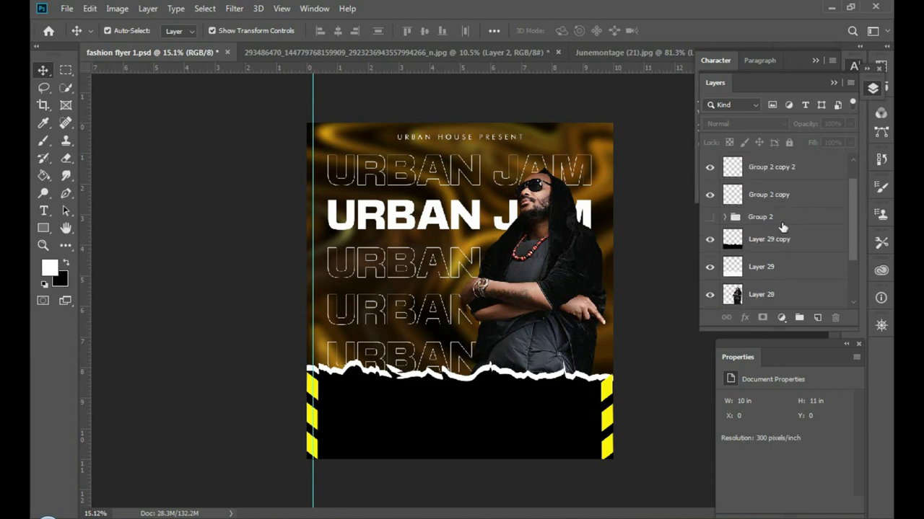
pyautogui.moveTo(783, 224); pyautogui.dragTo(775, 158)
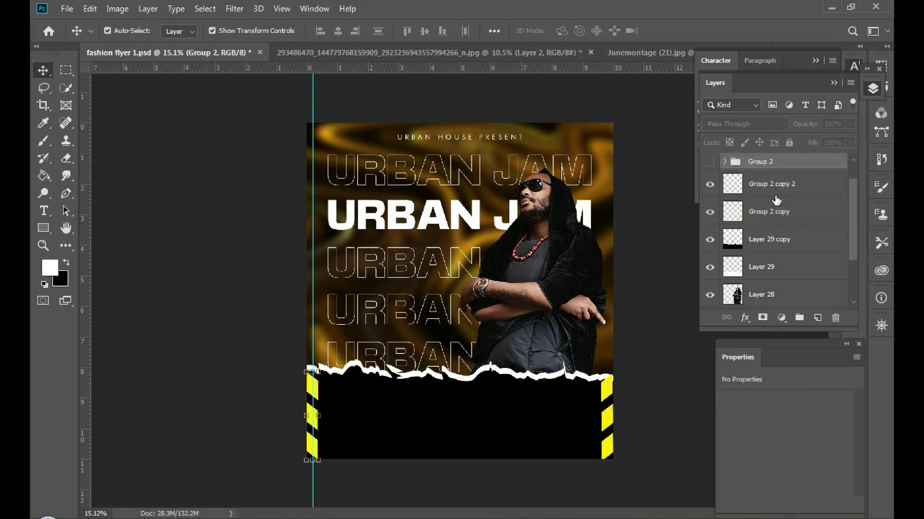
pyautogui.click(780, 224)
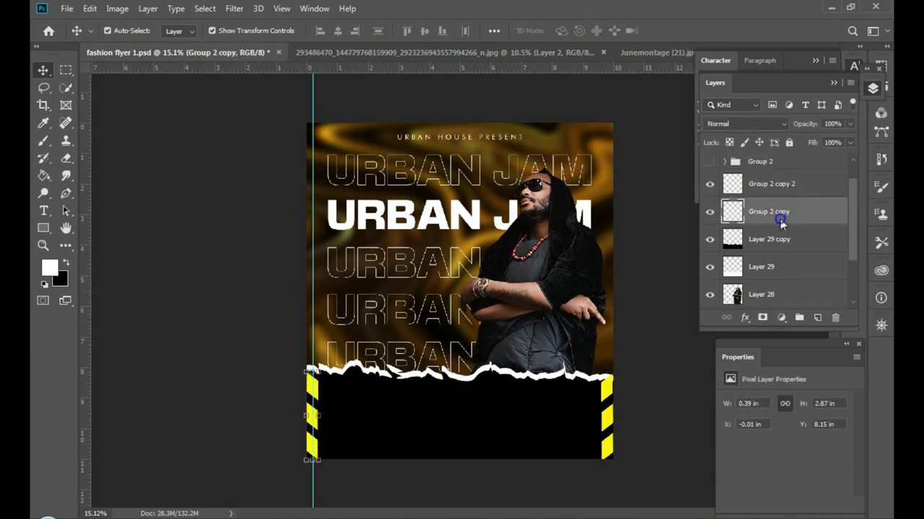
pyautogui.rightClick(781, 224)
pyautogui.click(680, 257)
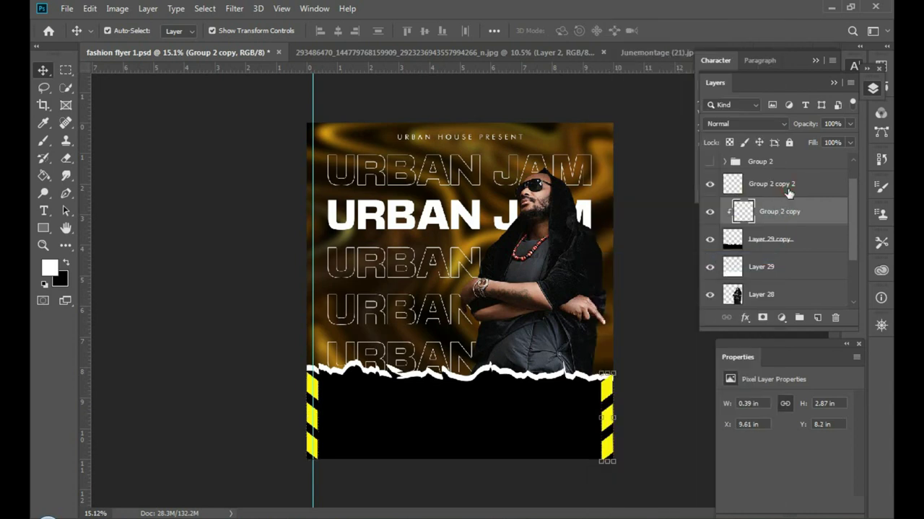
# Convert Group 2 copy 2 to a Smart Object and clip it into the black band
pyautogui.click(788, 189)
pyautogui.rightClick(788, 189)
pyautogui.click(713, 190)
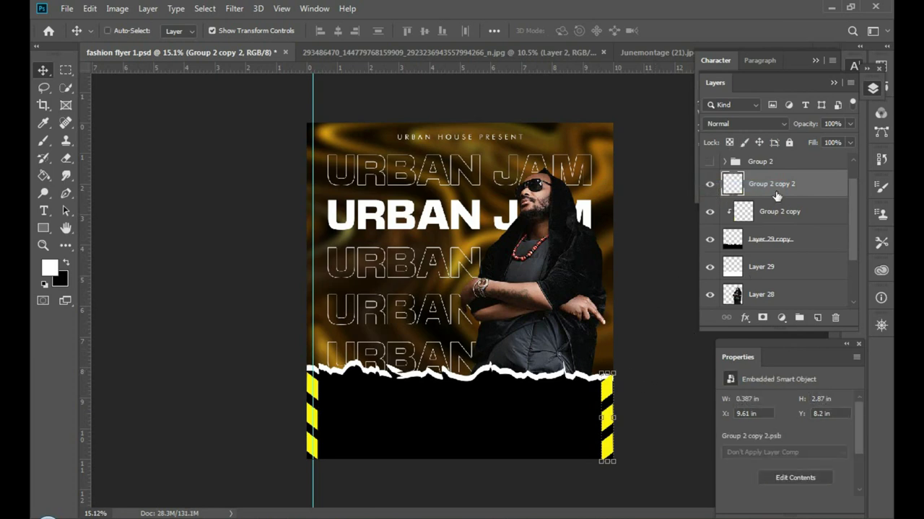
pyautogui.rightClick(775, 187)
pyautogui.click(675, 261)
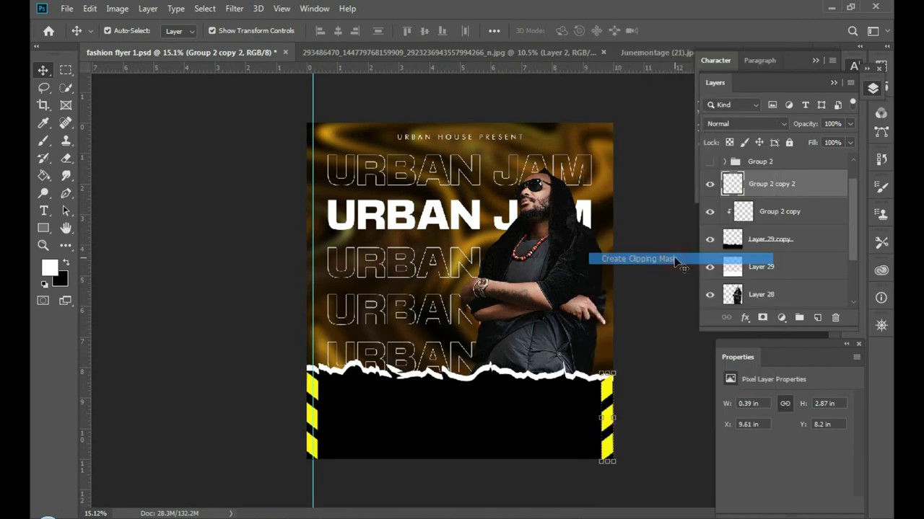
pyautogui.click(640, 393)
pyautogui.scroll(3, 605, 425)
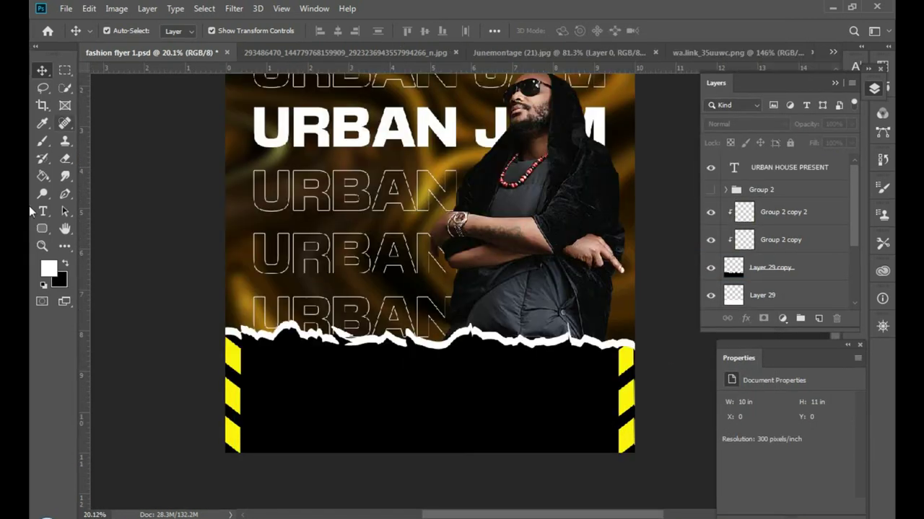
# Start a text layer on the black band set to Futura Md BT Bold
pyautogui.click(42, 211)
pyautogui.scroll(1, 390, 383)
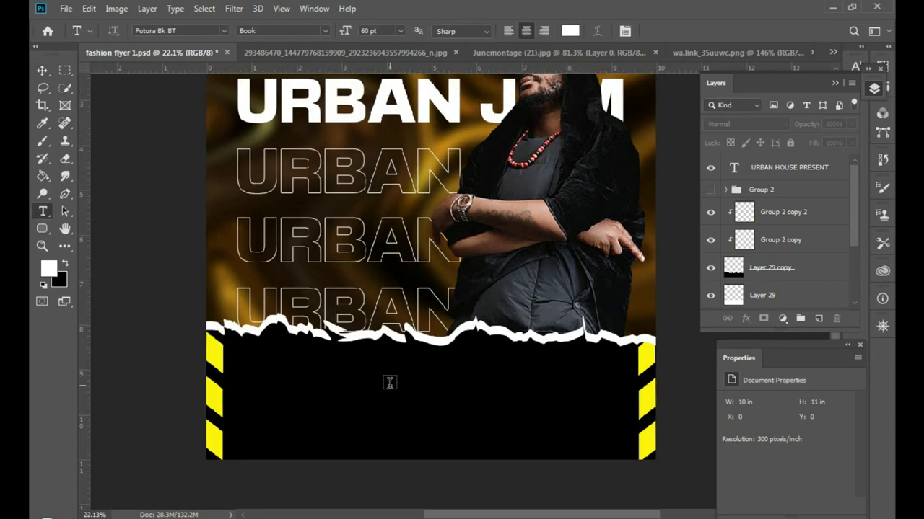
pyautogui.click(389, 383)
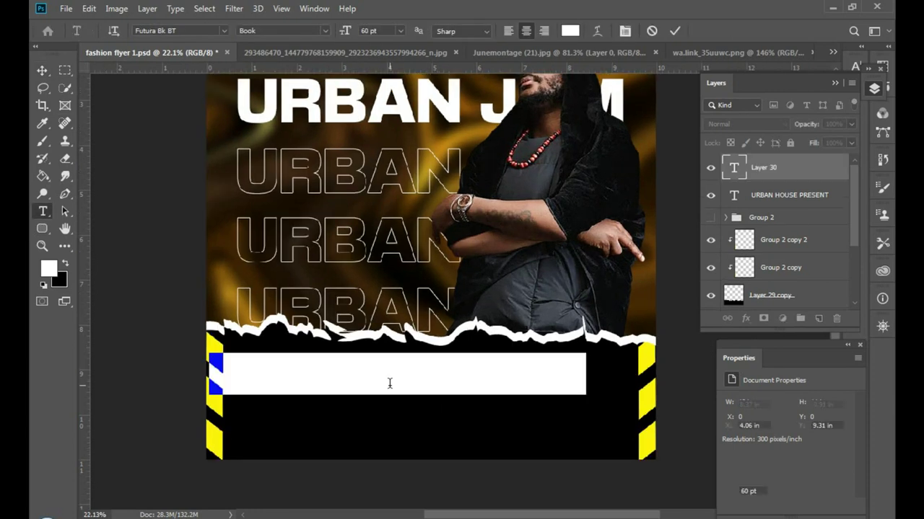
pyautogui.click(324, 31)
pyautogui.click(324, 31)
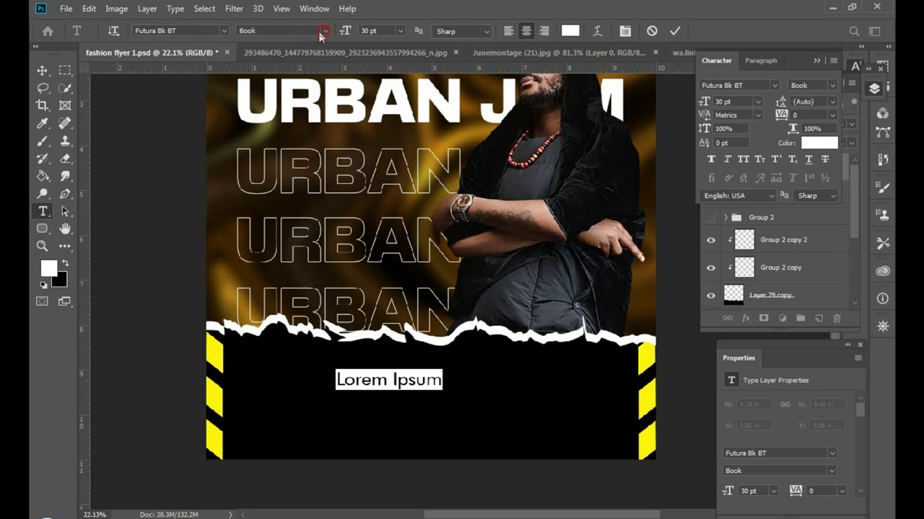
pyautogui.click(227, 29)
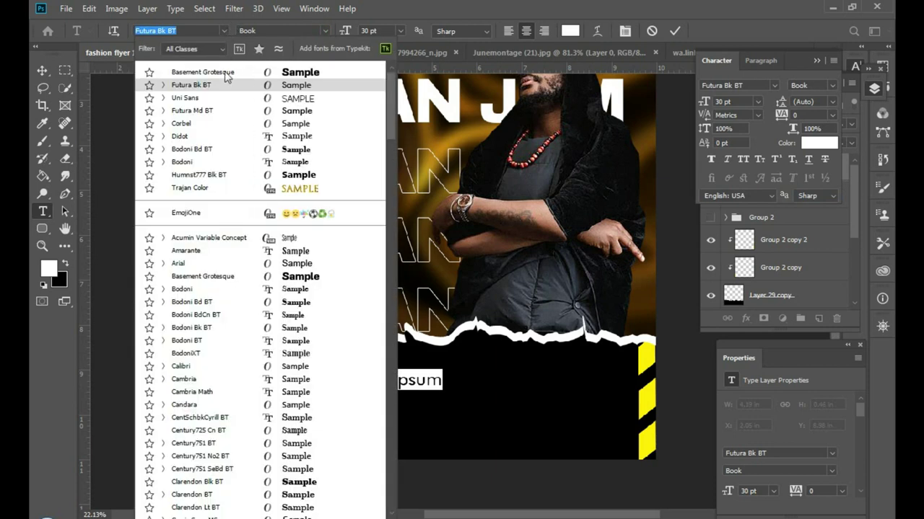
pyautogui.click(192, 111)
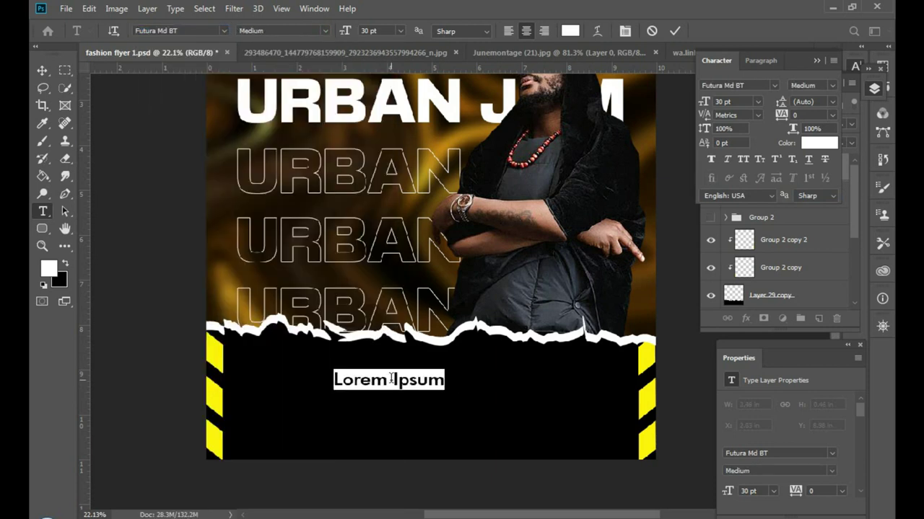
pyautogui.click(326, 29)
pyautogui.click(318, 64)
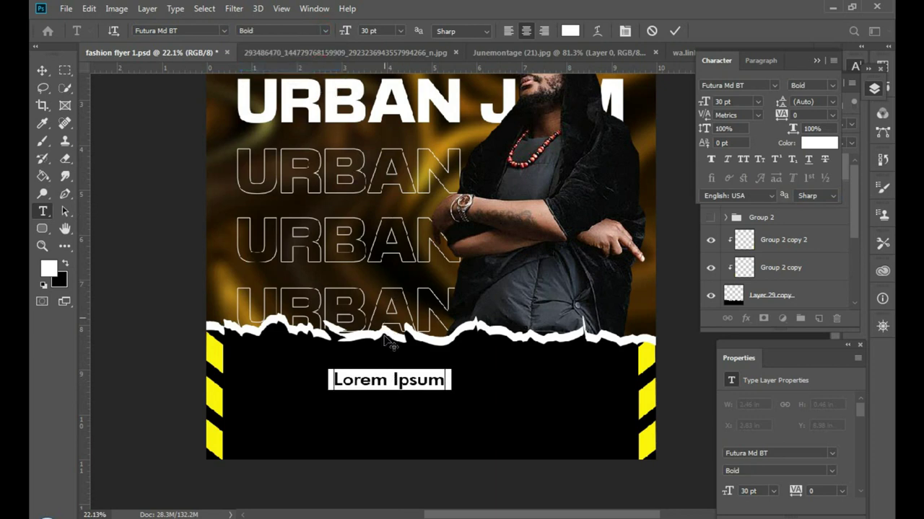
# Type SPECIAL GUEST and restyle it in Futura Bk BT Book
pyautogui.write('SPECIAL GUEST')
pyautogui.hotkey('ctrl', 'a')
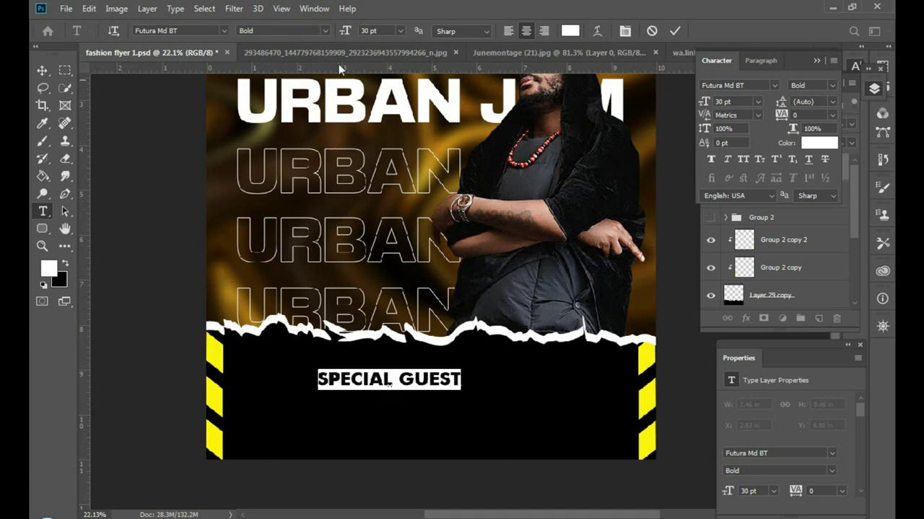
pyautogui.click(326, 31)
pyautogui.click(308, 53)
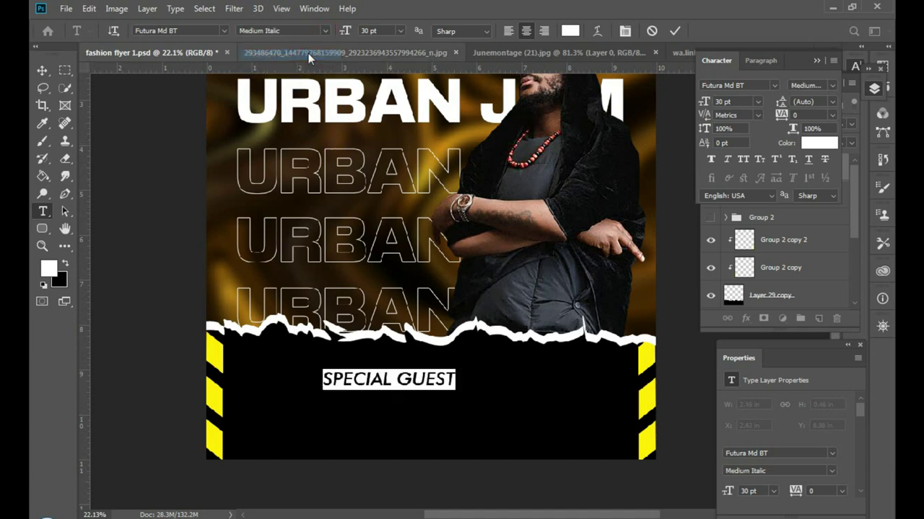
pyautogui.click(306, 44)
pyautogui.click(219, 30)
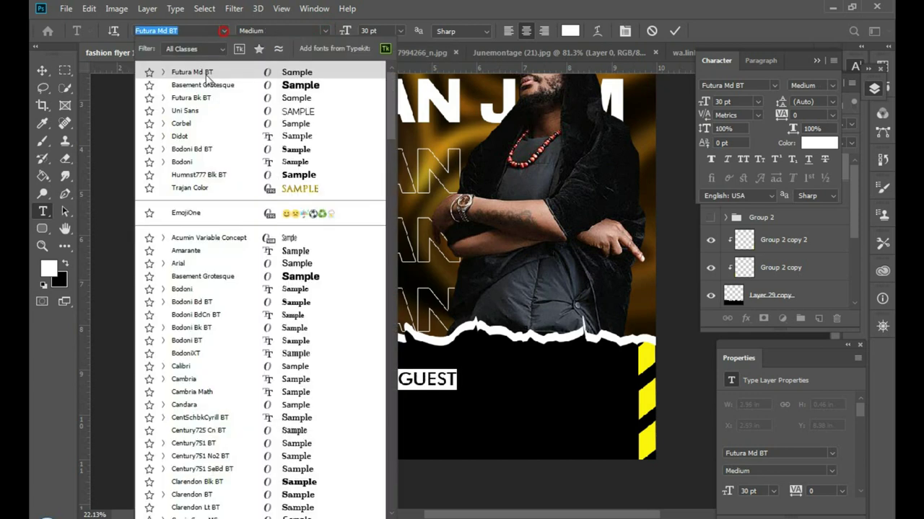
pyautogui.click(192, 98)
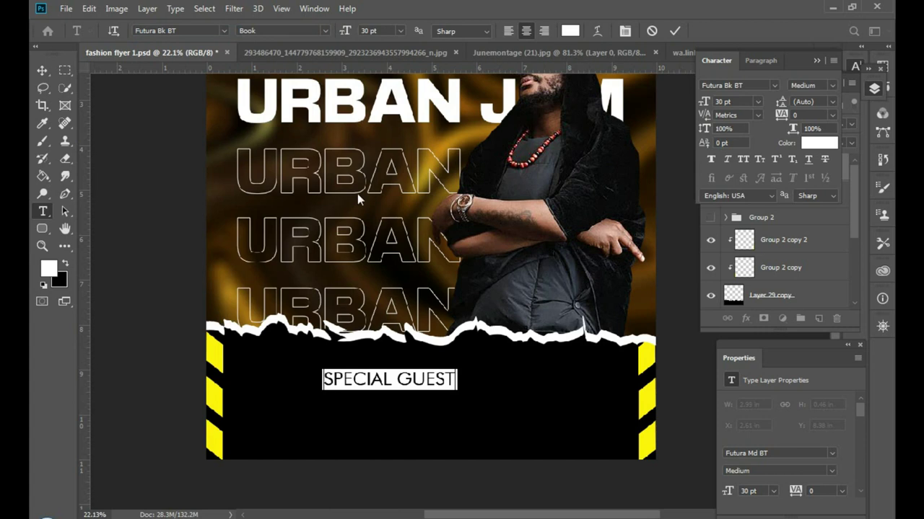
pyautogui.click(43, 68)
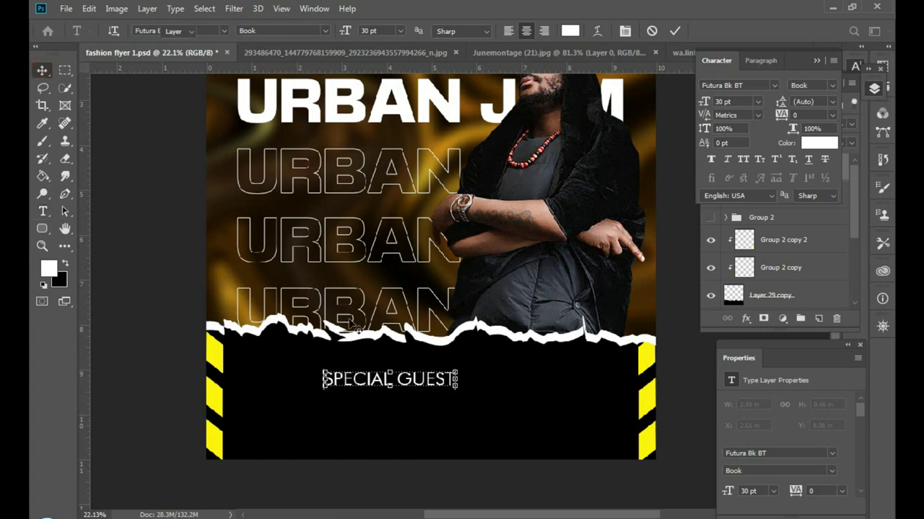
# Scale SPECIAL GUEST to about 17 pt and centre it horizontally against Layer 26
pyautogui.moveTo(455, 387)
pyautogui.mouseDown()
pyautogui.moveTo(449, 368)
pyautogui.moveTo(462, 365)
pyautogui.mouseUp()
pyautogui.click(678, 30)
pyautogui.click(386, 400)
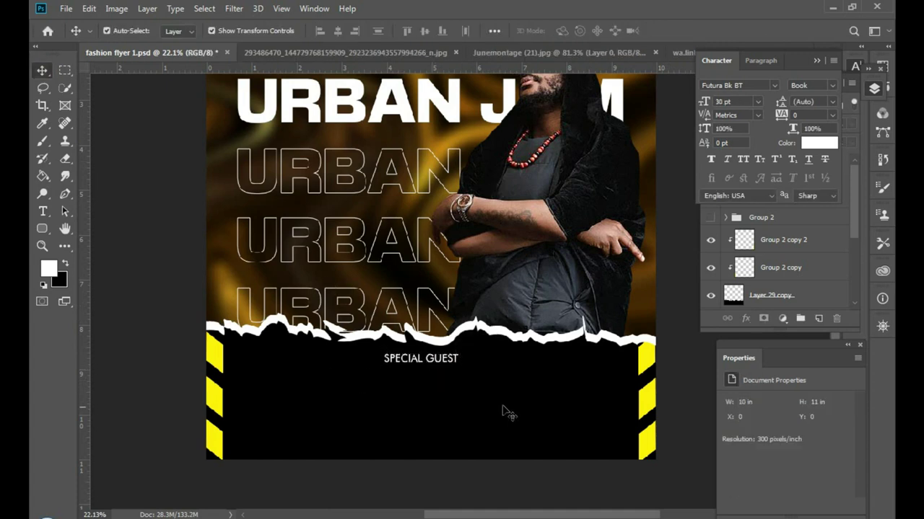
pyautogui.click(439, 373)
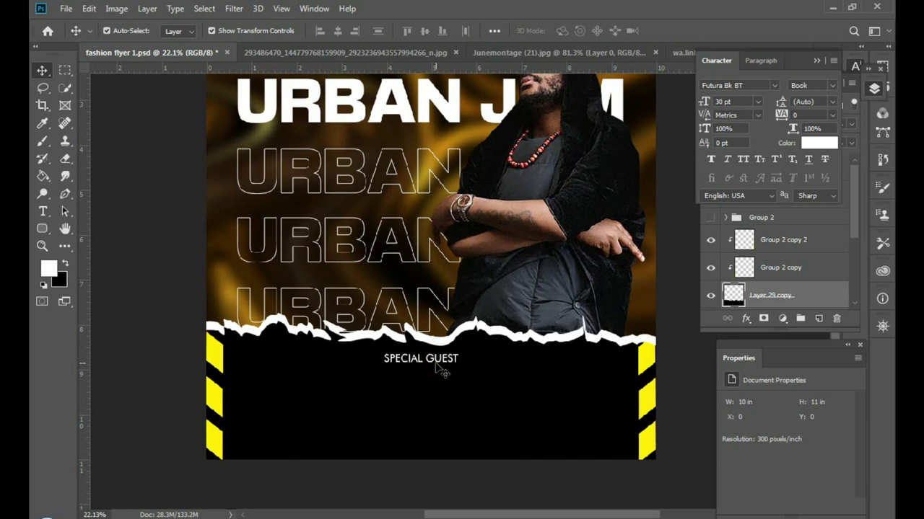
pyautogui.click(456, 361)
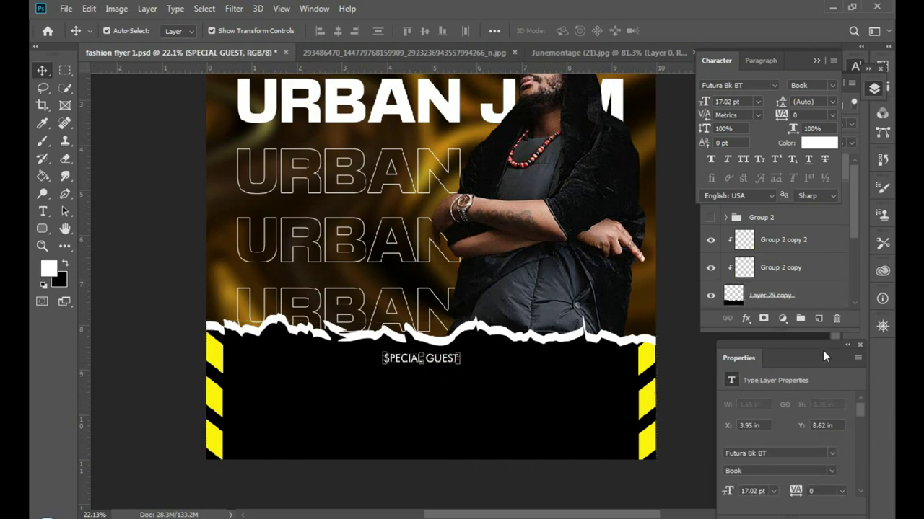
pyautogui.scroll(-5, 791, 287)
pyautogui.click(791, 303)
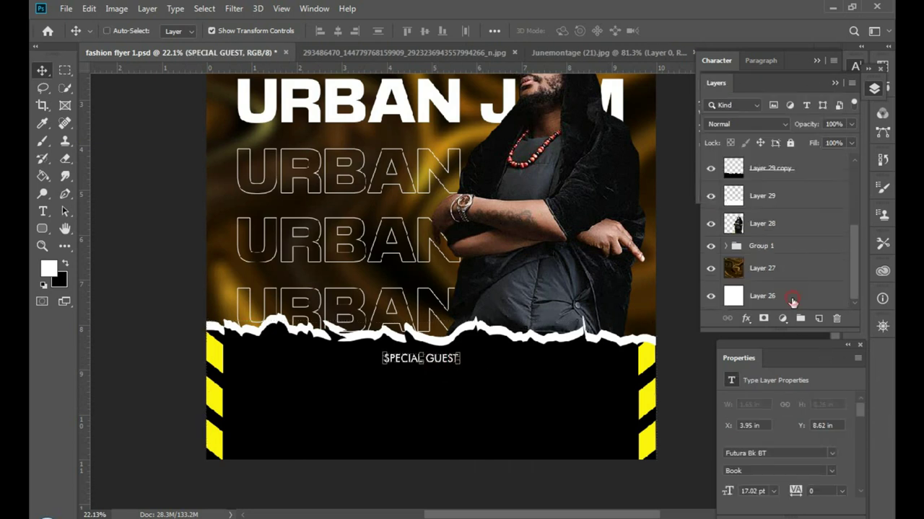
pyautogui.click(338, 32)
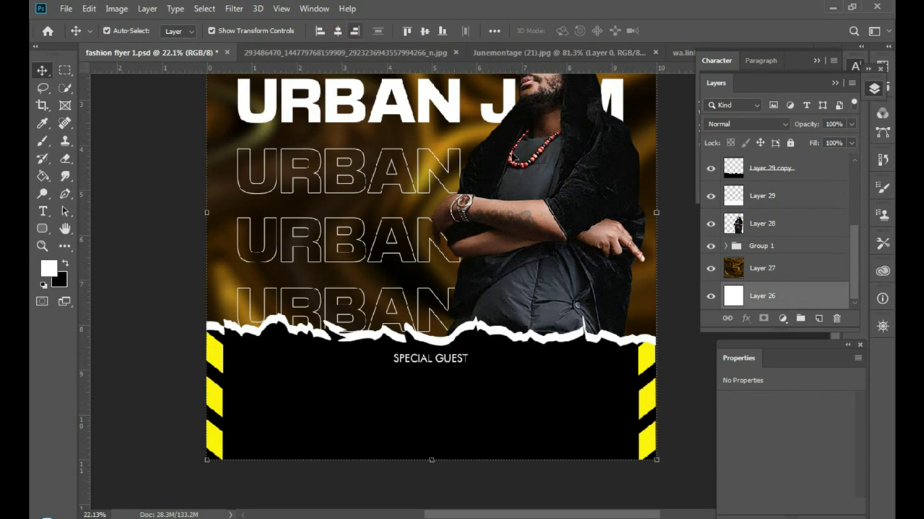
pyautogui.click(679, 290)
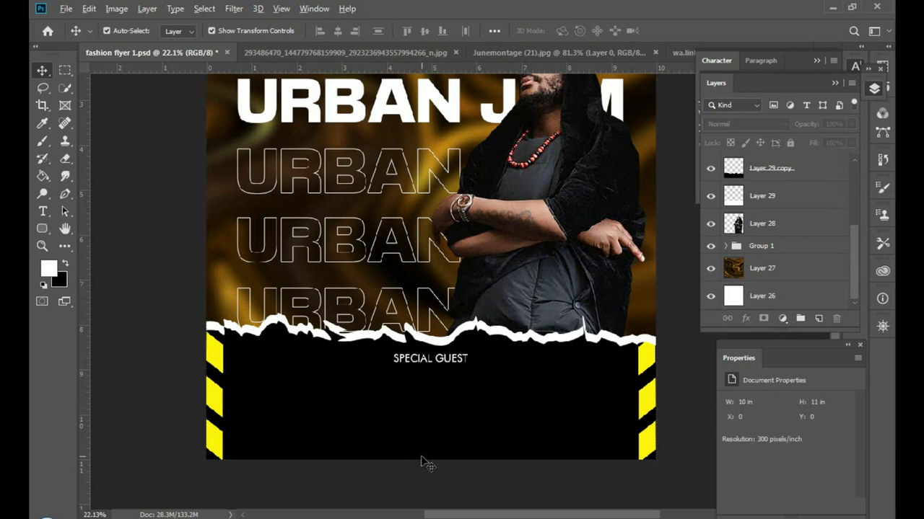
# Set the SPECIAL GUEST tracking to 100 in the Character panel
pyautogui.scroll(1, 425, 462)
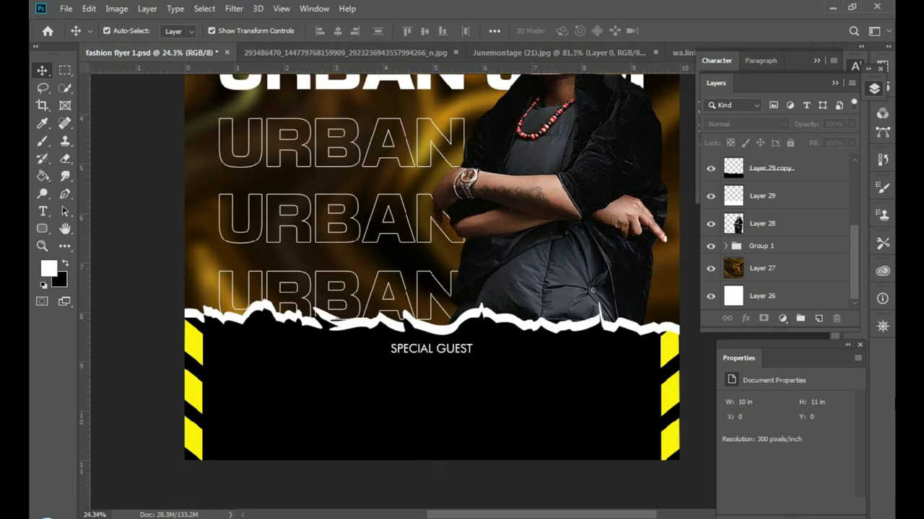
pyautogui.click(420, 363)
pyautogui.press('t')
pyautogui.click(419, 349)
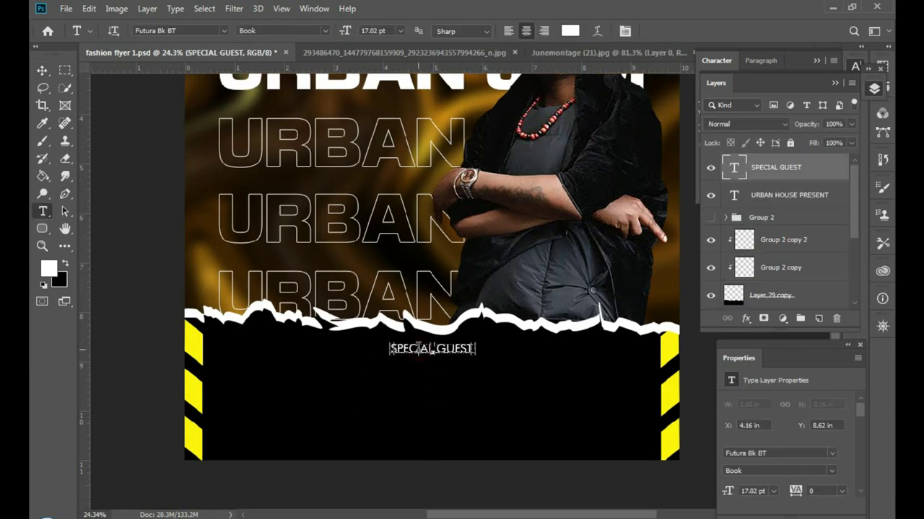
pyautogui.tripleClick(417, 349)
pyautogui.click(625, 33)
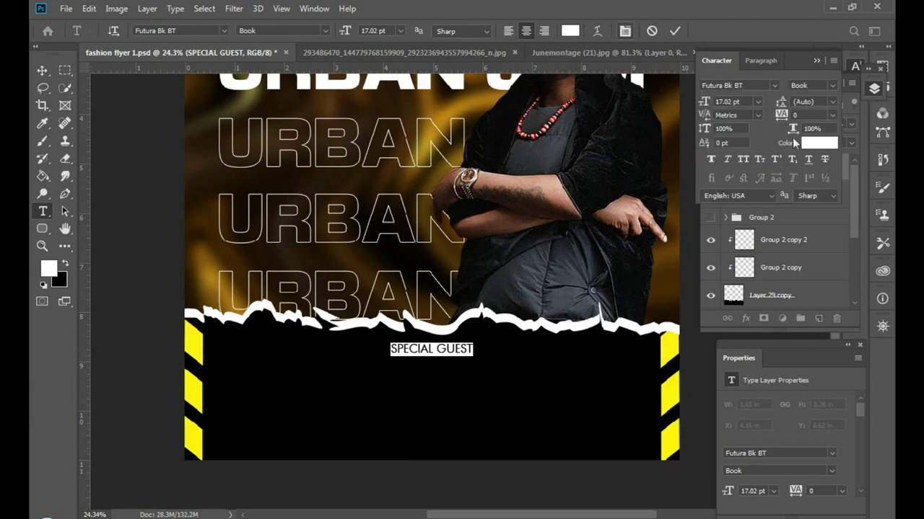
pyautogui.click(831, 114)
pyautogui.click(810, 263)
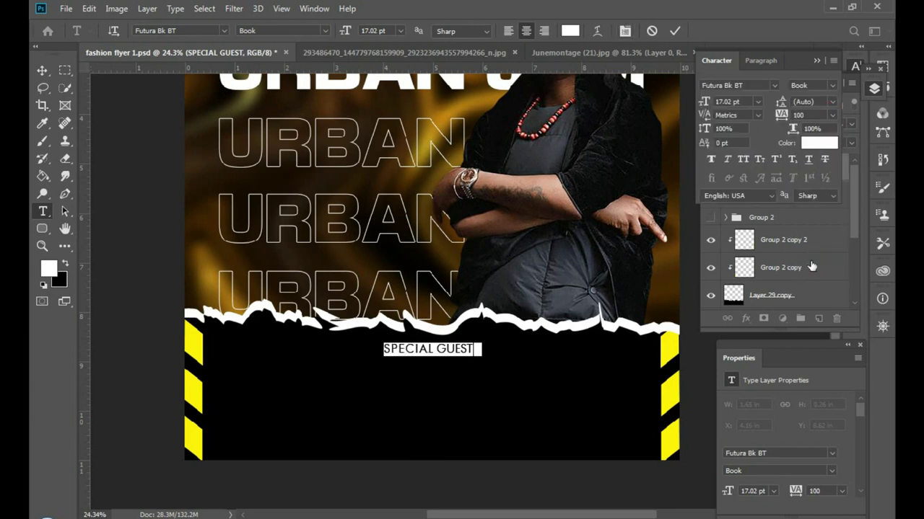
pyautogui.click(42, 70)
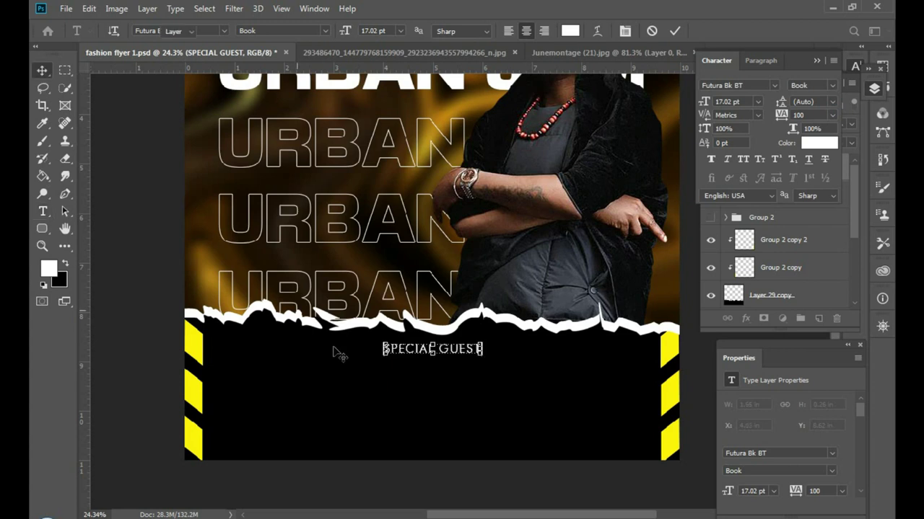
pyautogui.click(354, 387)
pyautogui.click(42, 211)
# Type DJ GRAPHICS on the black band in Futura Md BT Bold with tracking 0
pyautogui.click(373, 394)
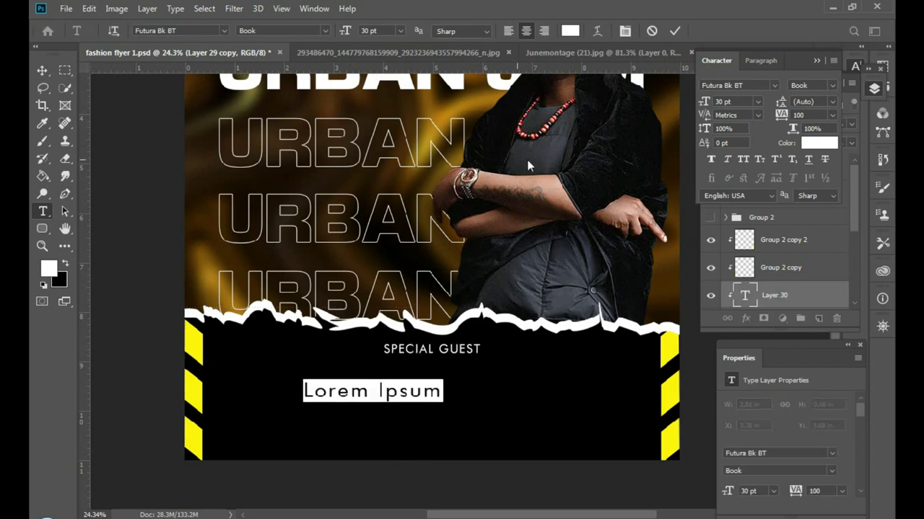
pyautogui.click(224, 31)
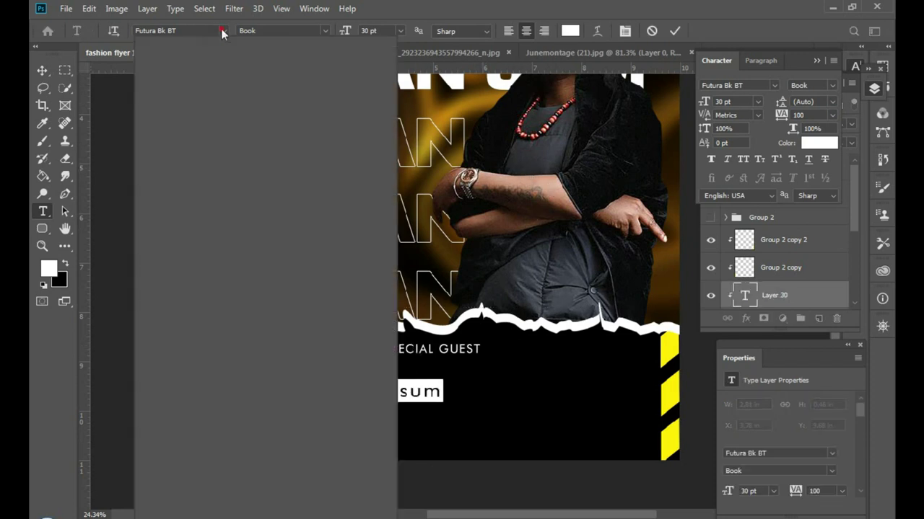
pyautogui.click(289, 73)
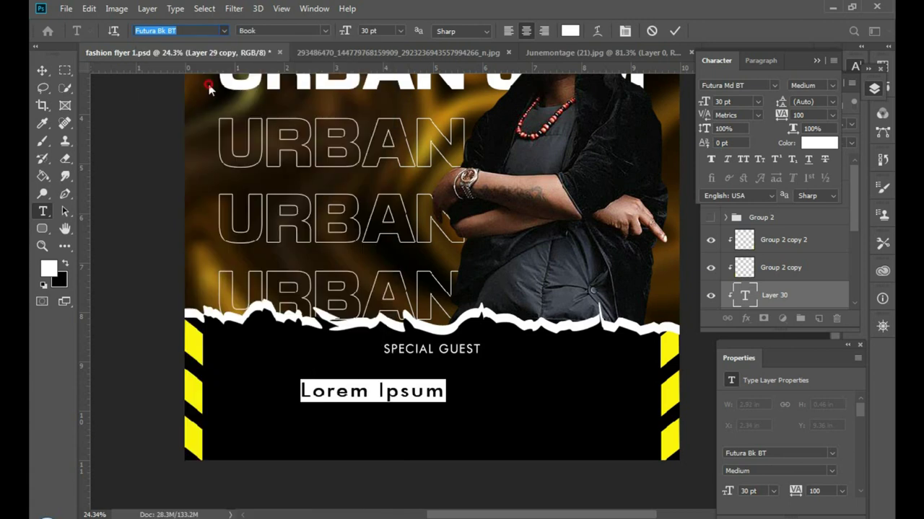
pyautogui.click(325, 31)
pyautogui.click(275, 63)
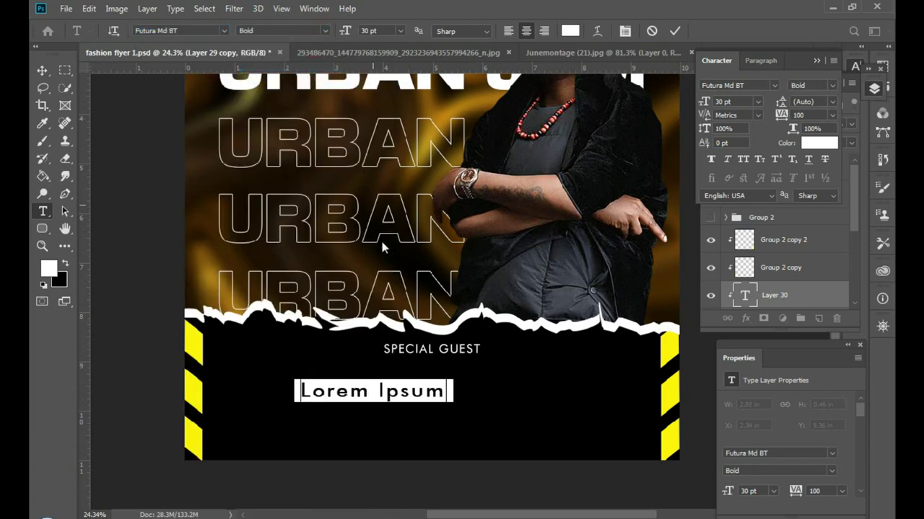
pyautogui.click(833, 115)
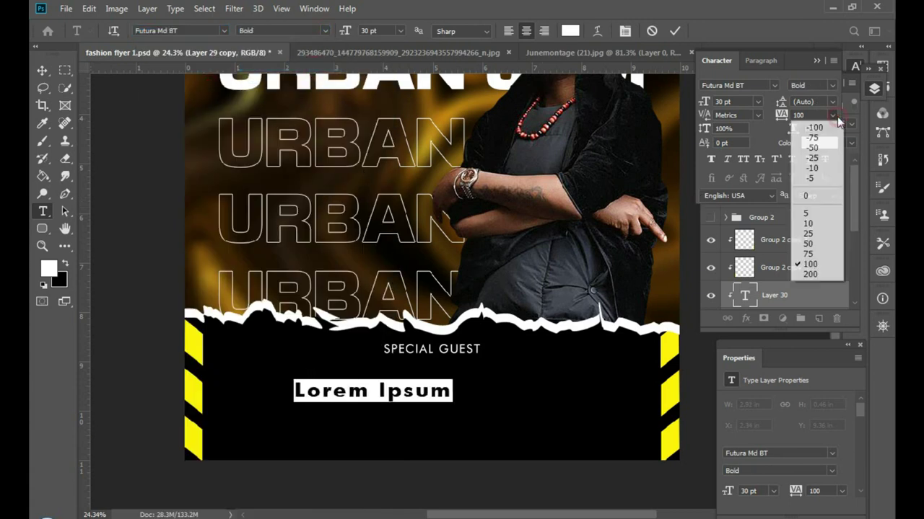
pyautogui.click(817, 197)
pyautogui.write('DJ GRAPHICS')
pyautogui.click(674, 30)
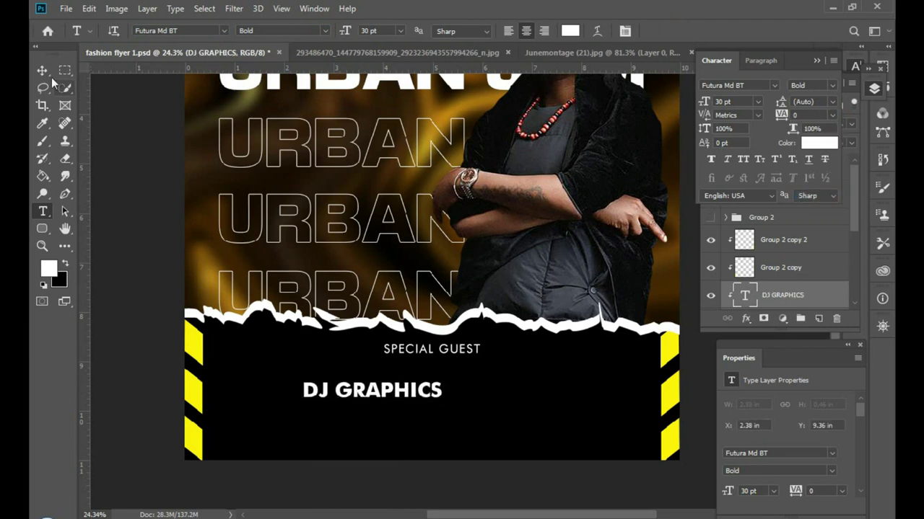
# Scale DJ GRAPHICS to about 86% beneath SPECIAL GUEST
pyautogui.click(41, 70)
pyautogui.moveTo(442, 383)
pyautogui.mouseDown()
pyautogui.moveTo(412, 394)
pyautogui.moveTo(472, 371)
pyautogui.moveTo(488, 379)
pyautogui.moveTo(476, 376)
pyautogui.mouseUp()
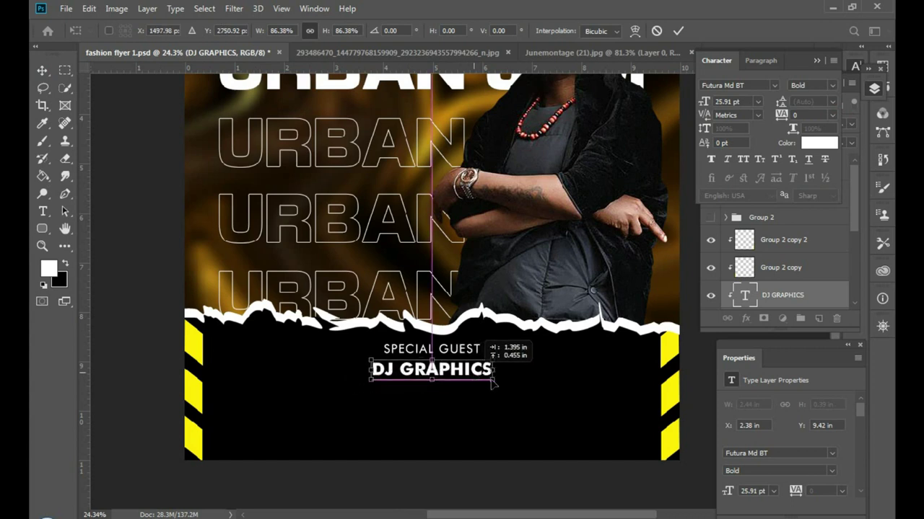
pyautogui.press('Return')
pyautogui.hotkey('ctrl', '0')
pyautogui.click(474, 436)
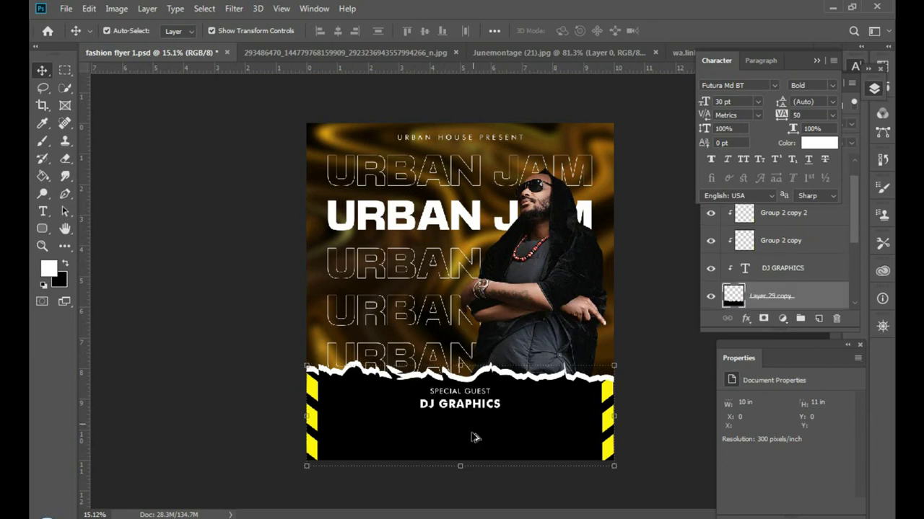
# Duplicate the DJ GRAPHICS text and move the copy to the left
pyautogui.scroll(2, 474, 436)
pyautogui.scroll(1, 473, 439)
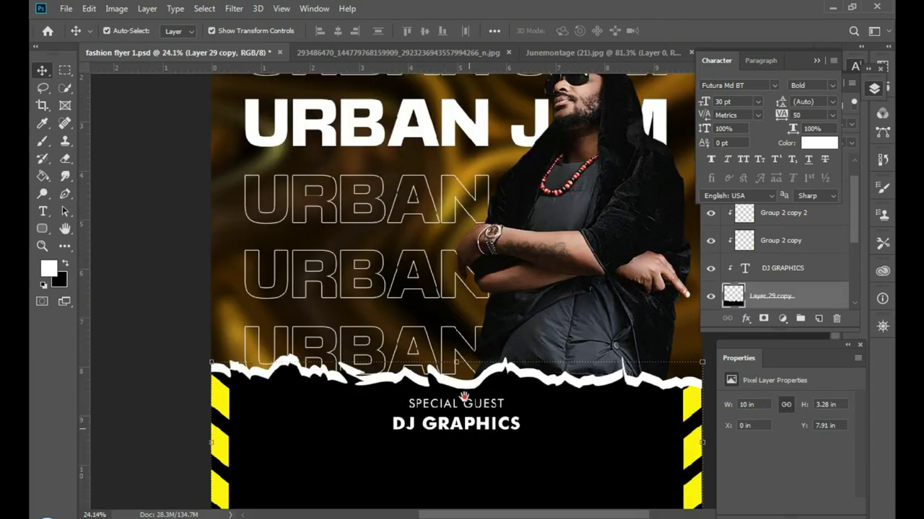
pyautogui.scroll(2, 469, 404)
pyautogui.click(468, 374)
pyautogui.moveTo(469, 375); pyautogui.dragTo(473, 381)
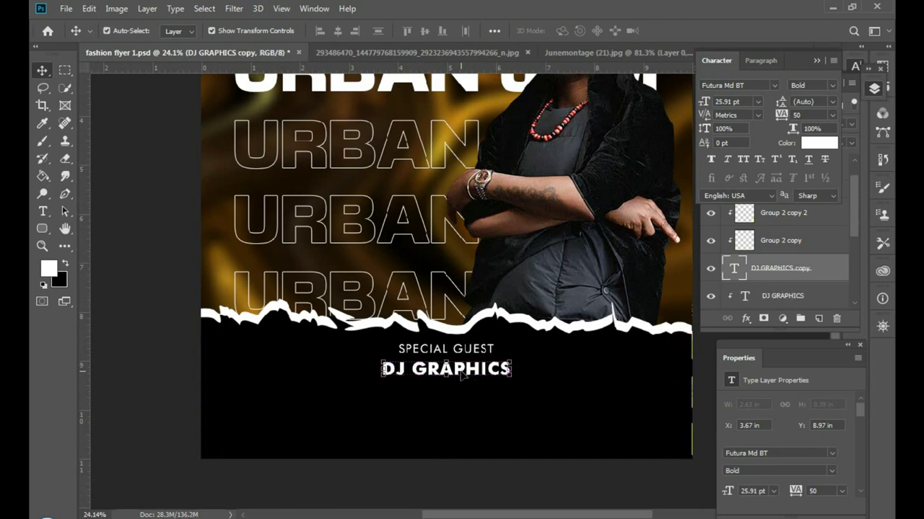
pyautogui.moveTo(454, 373); pyautogui.dragTo(314, 369)
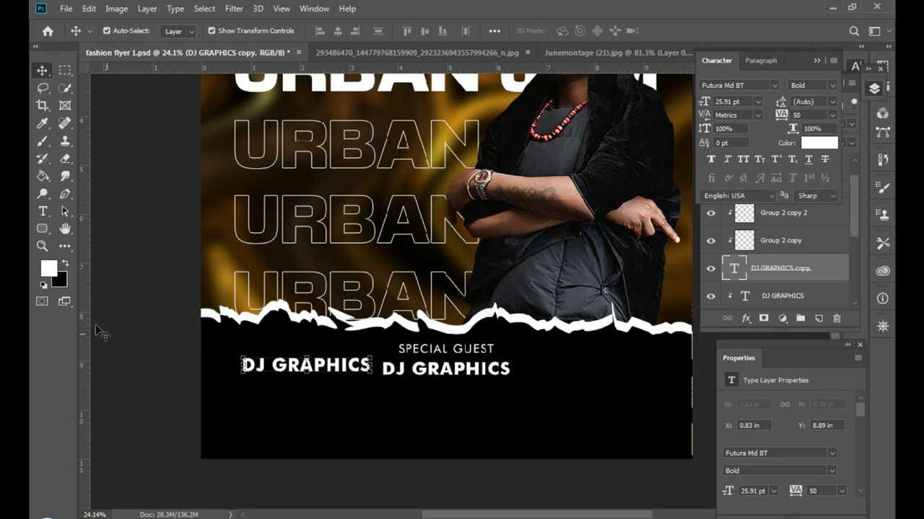
# Retype the right-hand name as DJ DESIGN
pyautogui.click(43, 211)
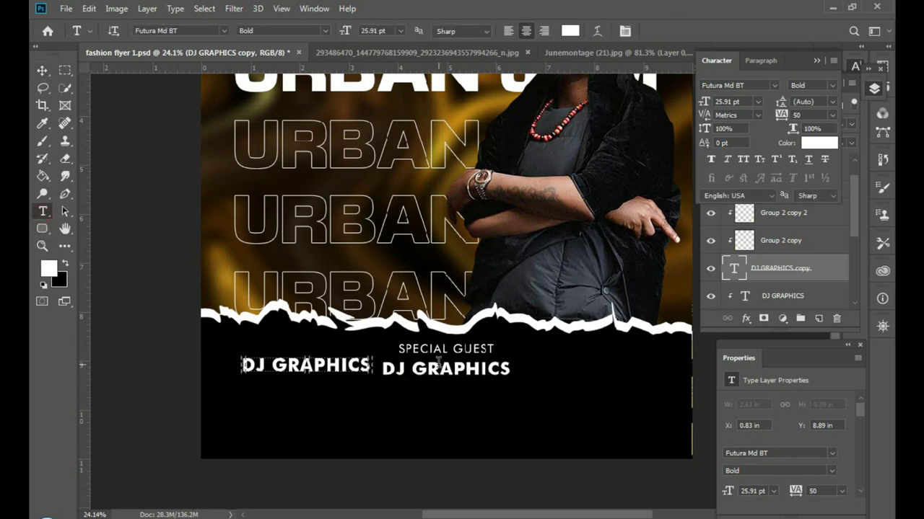
pyautogui.moveTo(417, 369); pyautogui.dragTo(522, 368)
pyautogui.write('DESIGN')
pyautogui.click(675, 33)
# Position DJ DESIGN and DJ GRAPHICS side by side and align their centres
pyautogui.click(42, 70)
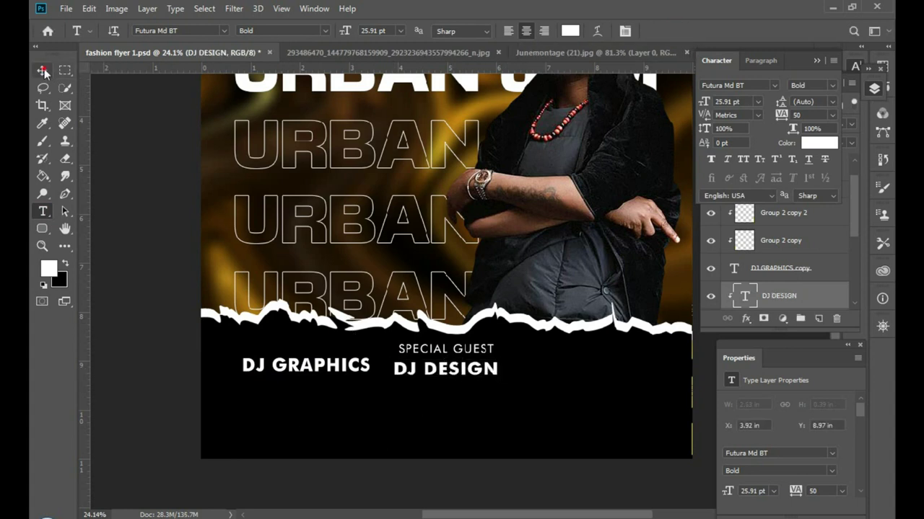
pyautogui.moveTo(477, 376); pyautogui.dragTo(565, 379)
pyautogui.moveTo(365, 377); pyautogui.dragTo(438, 379)
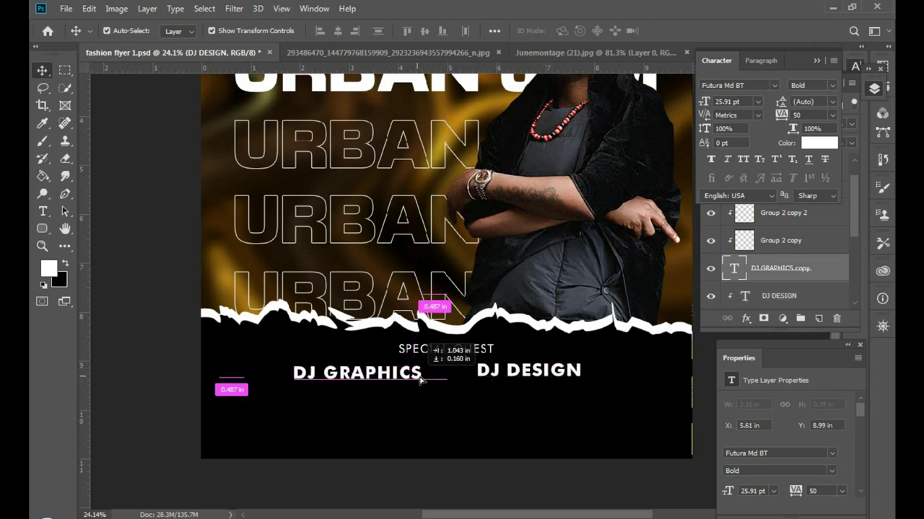
pyautogui.keyDown('shift'); pyautogui.click(482, 371); pyautogui.keyUp('shift')
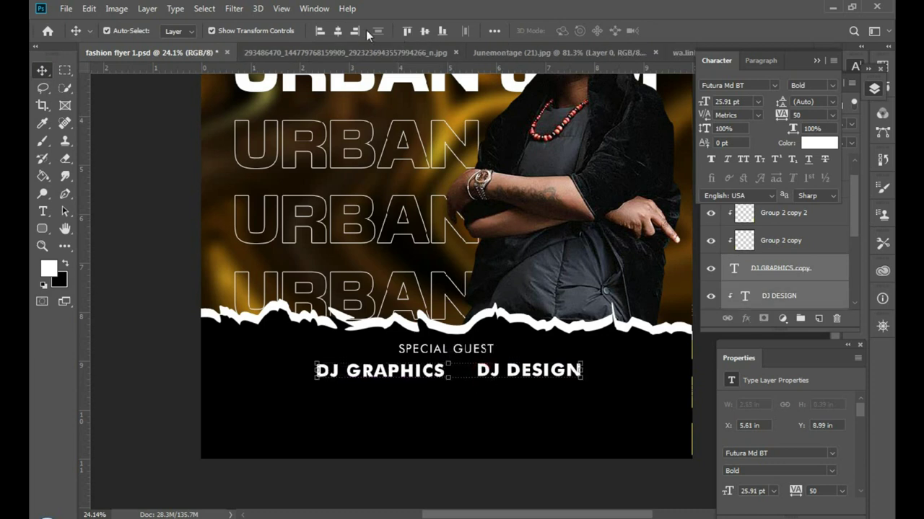
pyautogui.click(337, 30)
# Undo the overlap and centre the DJ names horizontally against the background layer
pyautogui.hotkey('ctrl', 'z')
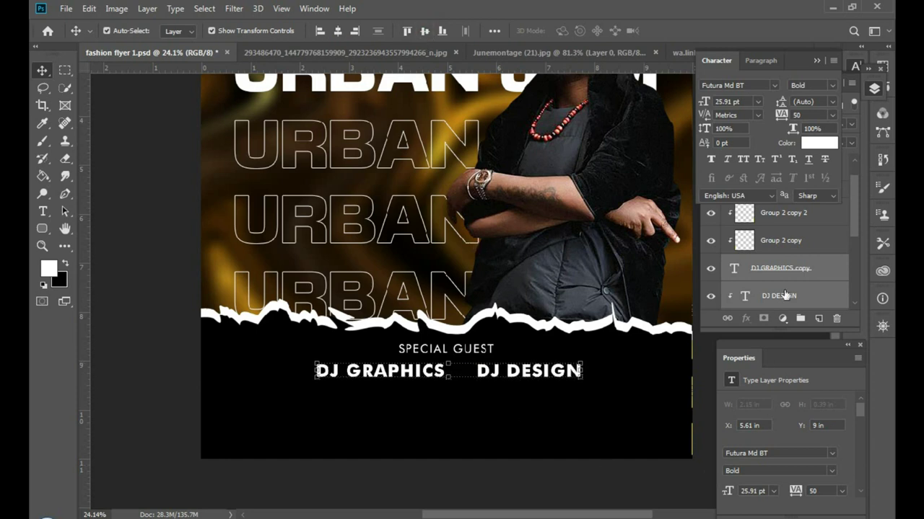
pyautogui.click(778, 232)
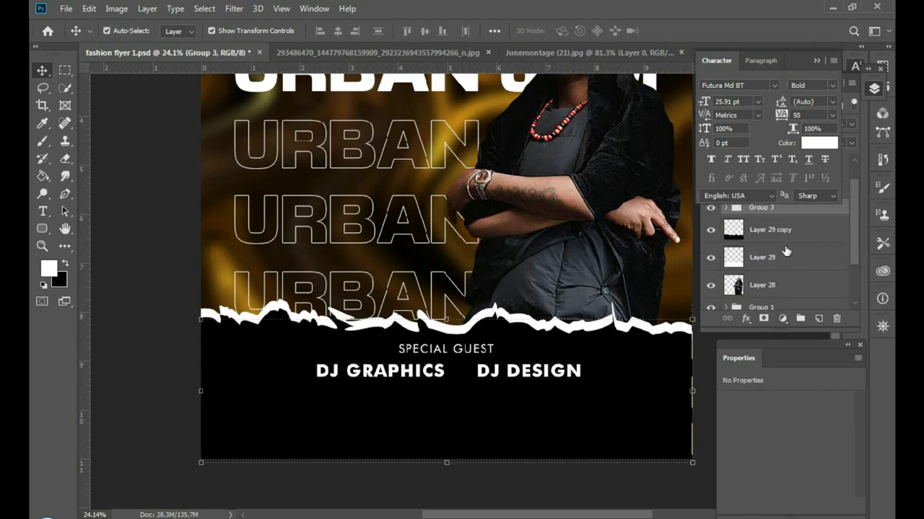
pyautogui.scroll(-2, 780, 266)
pyautogui.scroll(-2, 779, 274)
pyautogui.click(778, 302)
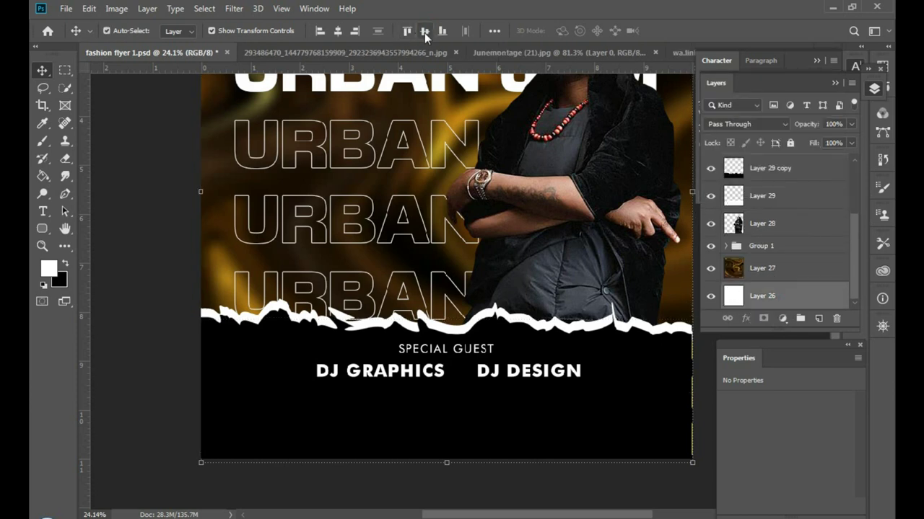
pyautogui.click(339, 32)
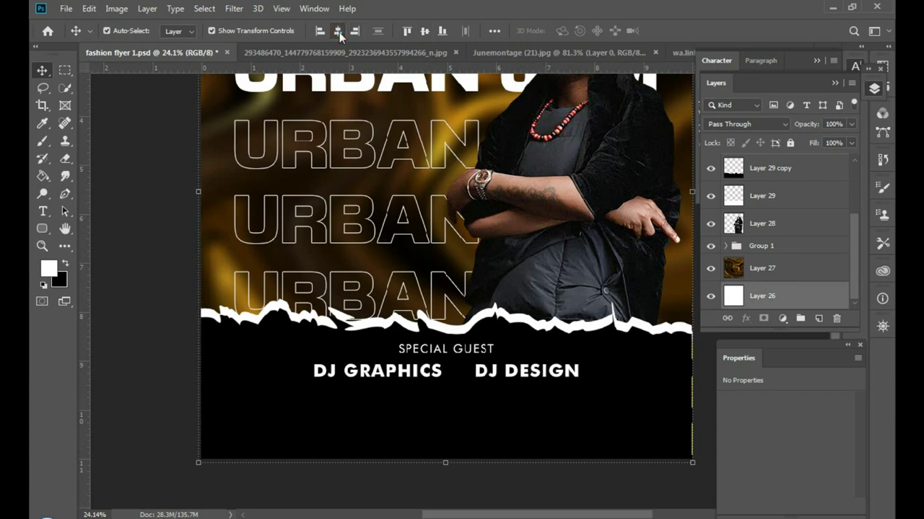
pyautogui.hotkey('ctrl', 't')
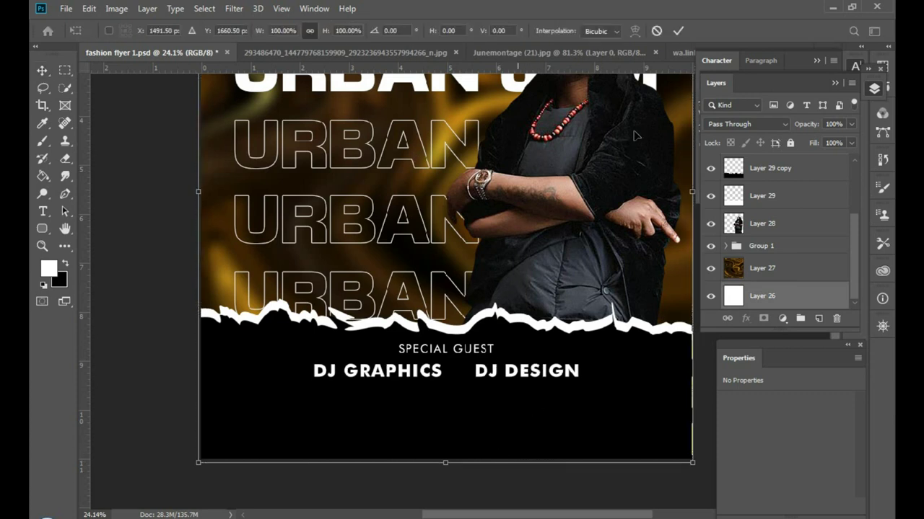
pyautogui.click(678, 30)
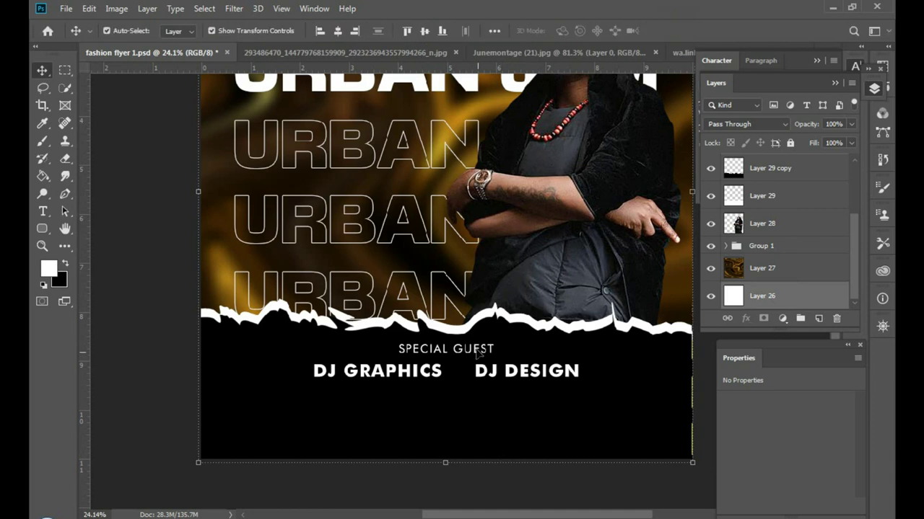
# Nudge DJ DESIGN closer to DJ GRAPHICS and collapse Group 3
pyautogui.moveTo(482, 369); pyautogui.dragTo(445, 383)
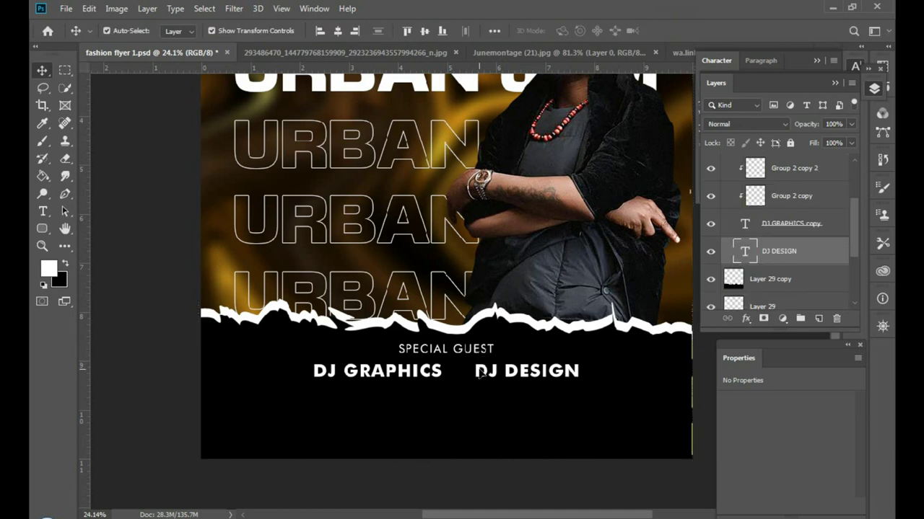
pyautogui.keyDown('shift'); pyautogui.click(442, 377); pyautogui.keyUp('shift')
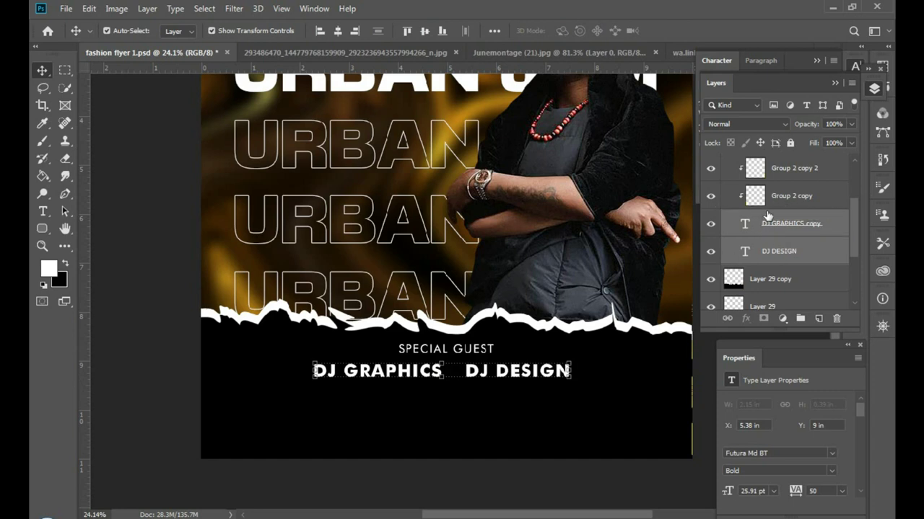
pyautogui.scroll(1, 749, 224)
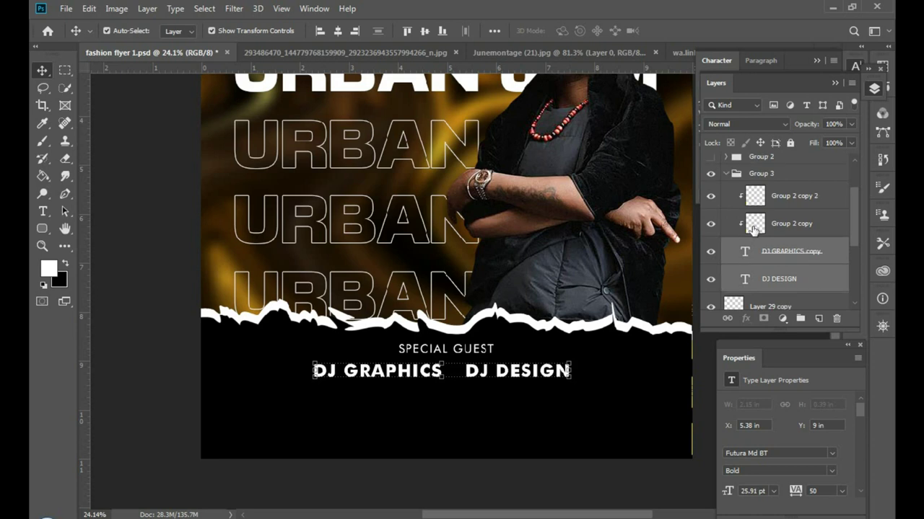
pyautogui.scroll(1, 751, 227)
pyautogui.scroll(-1, 752, 230)
pyautogui.click(727, 177)
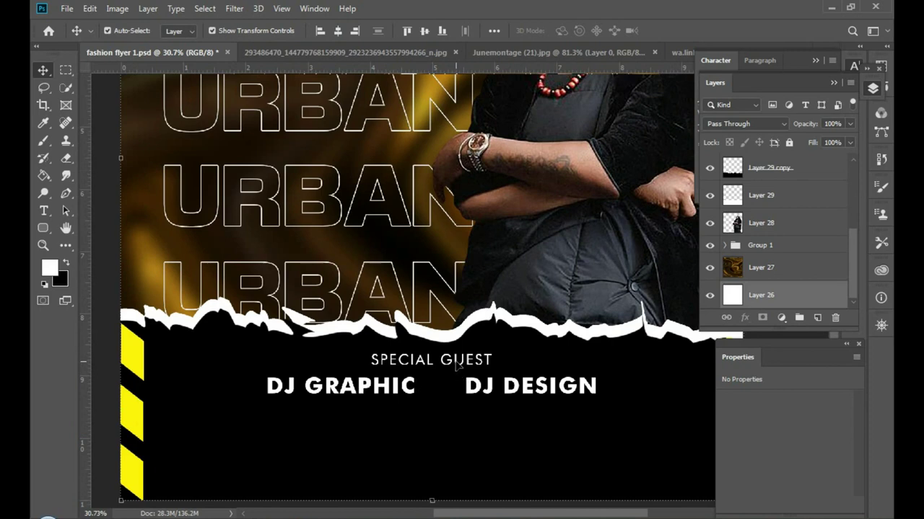
# Change the SPECIAL GUEST font style to Futura Bk BT Book Italic
pyautogui.click(456, 366)
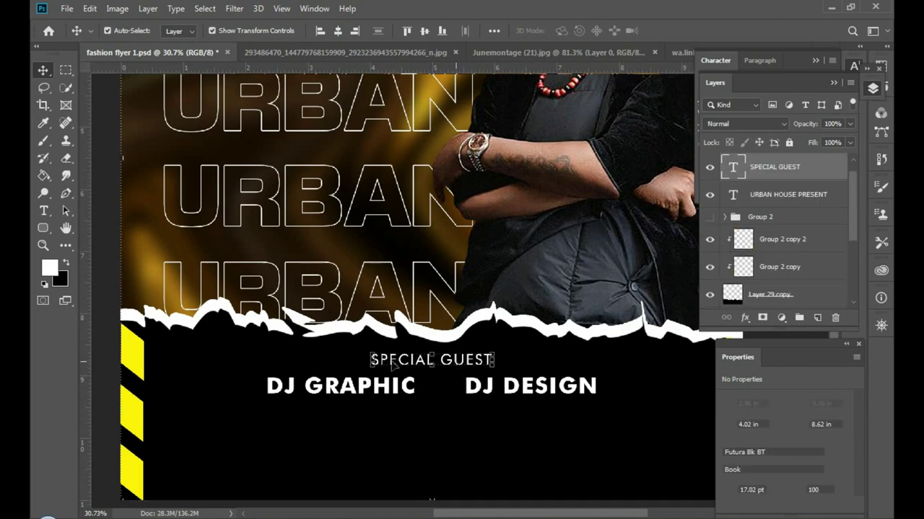
pyautogui.press('t')
pyautogui.click(387, 360)
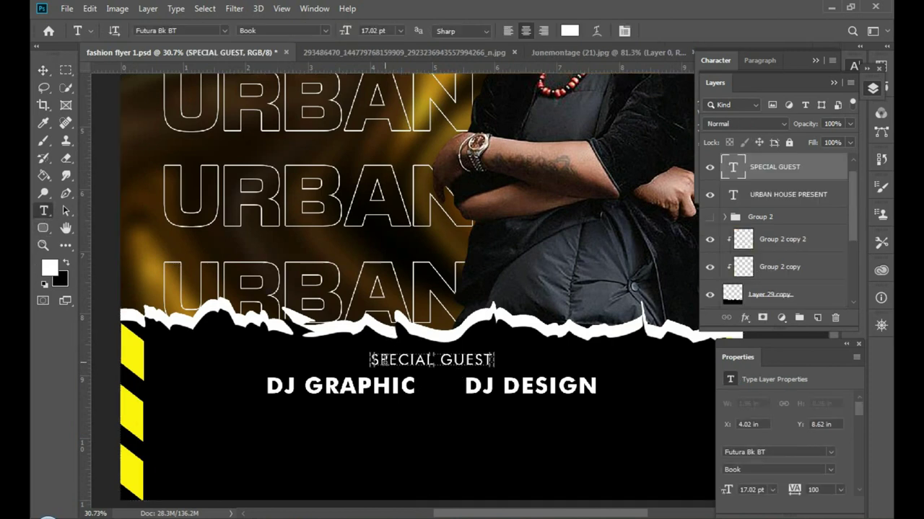
pyautogui.hotkey('ctrl', 'a')
pyautogui.click(320, 33)
pyautogui.click(319, 53)
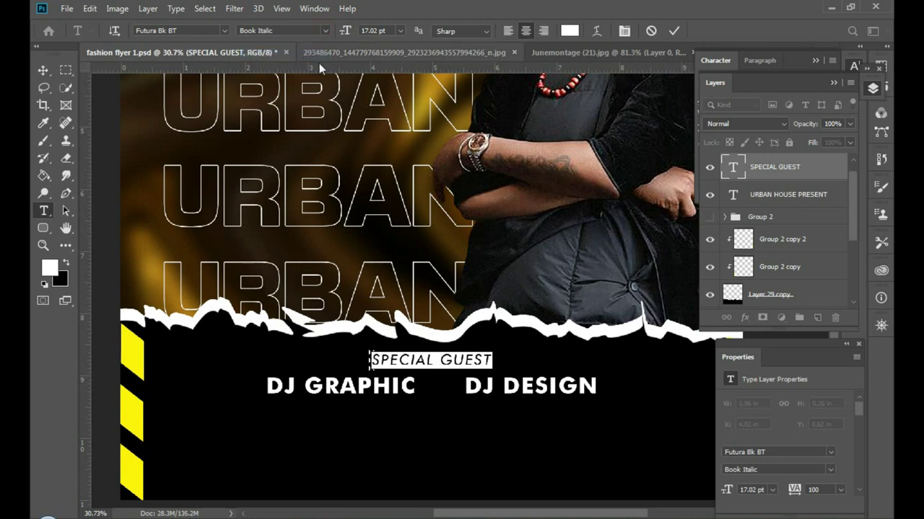
pyautogui.click(44, 69)
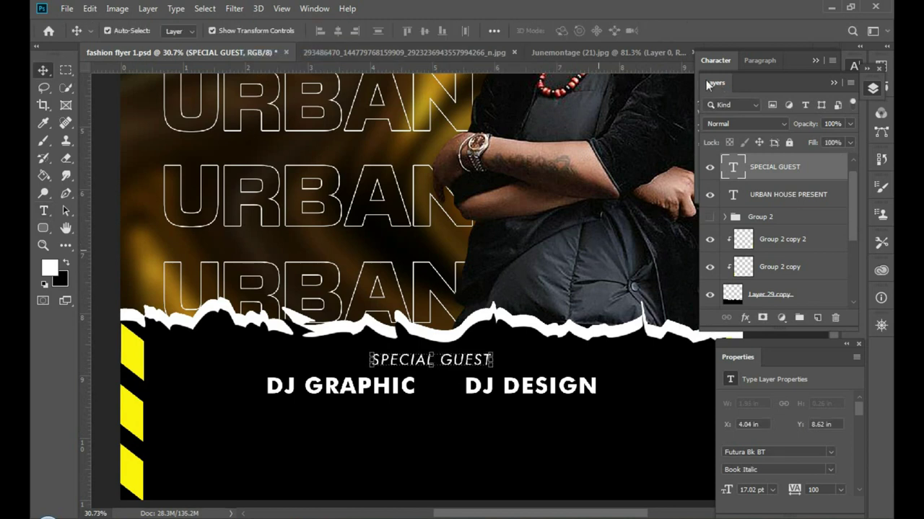
pyautogui.scroll(-2, 490, 315)
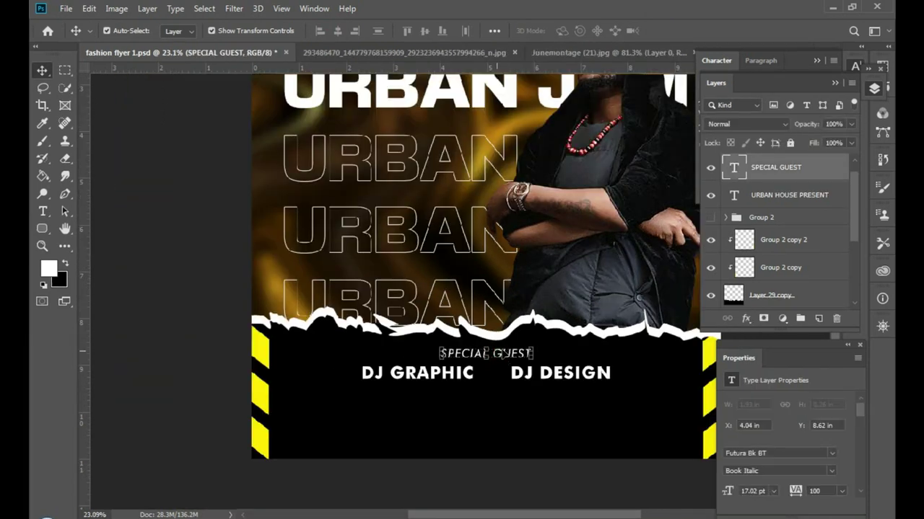
pyautogui.scroll(1, 788, 188)
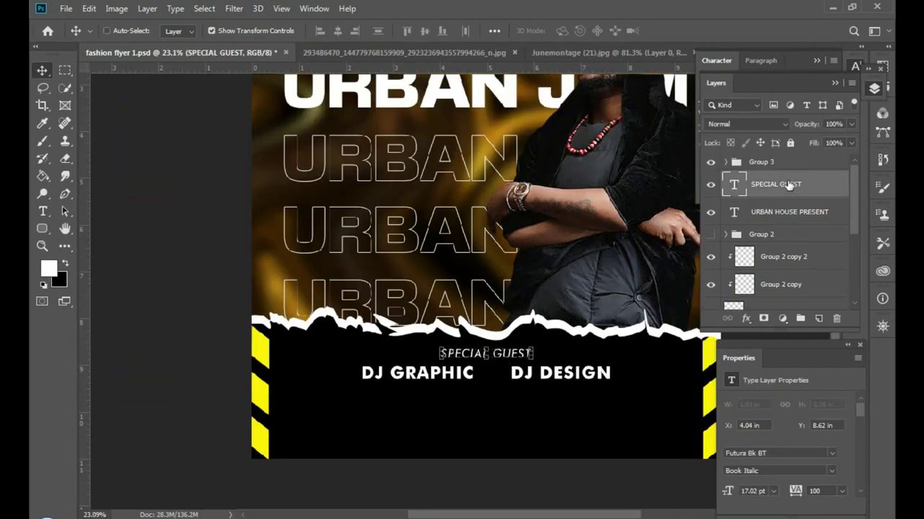
# Duplicate SPECIAL GUEST, move the copy to the top and retype it as 'scan me'
pyautogui.hotkey('ctrl', 'j')
pyautogui.moveTo(810, 187); pyautogui.dragTo(807, 157)
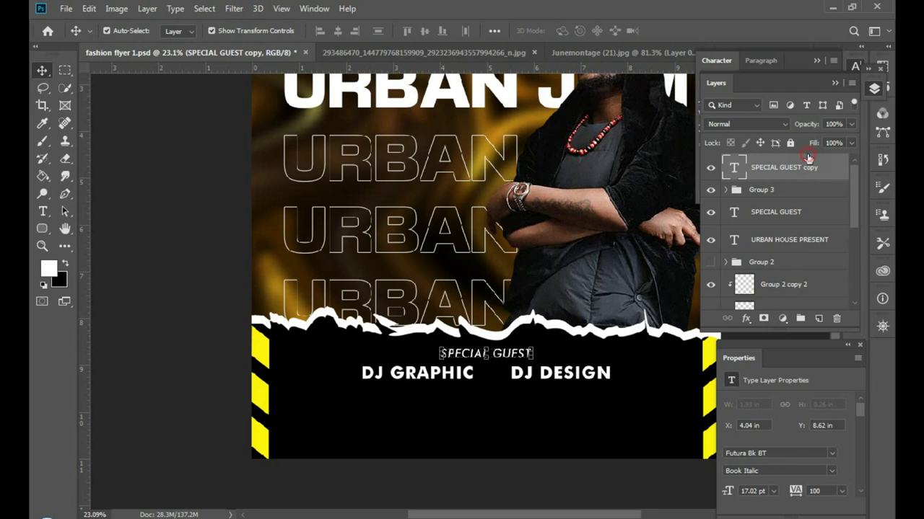
pyautogui.hotkey('shift', 'Left')
pyautogui.hotkey('shift', 'Left')
pyautogui.hotkey('shift', 'Left')
pyautogui.hotkey('shift', 'Left')
pyautogui.hotkey('shift', 'Left')
pyautogui.hotkey('shift', 'Left')
pyautogui.hotkey('shift', 'Left')
pyautogui.hotkey('shift', 'Left')
pyautogui.hotkey('shift', 'Left')
pyautogui.hotkey('shift', 'Left')
pyautogui.hotkey('shift', 'Left')
pyautogui.hotkey('shift', 'Left')
pyautogui.hotkey('shift', 'Left')
pyautogui.hotkey('shift', 'Left')
pyautogui.hotkey('shift', 'Left')
pyautogui.hotkey('shift', 'Left')
pyautogui.hotkey('shift', 'Left')
pyautogui.hotkey('shift', 'Left')
pyautogui.hotkey('shift', 'Left')
pyautogui.hotkey('shift', 'Left')
pyautogui.hotkey('shift', 'Left')
pyautogui.hotkey('shift', 'Left')
pyautogui.hotkey('shift', 'Left')
pyautogui.hotkey('shift', 'Left')
pyautogui.press('t')
pyautogui.tripleClick(364, 353)
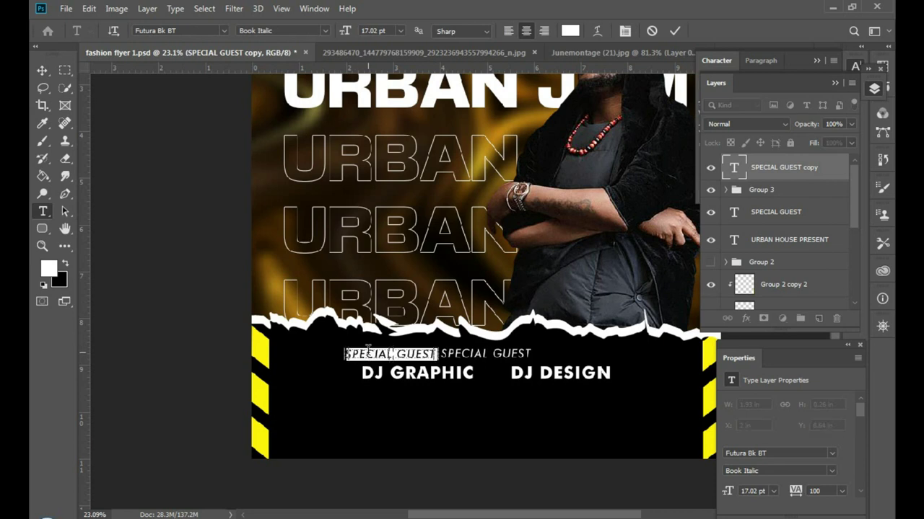
pyautogui.write('Scca m')
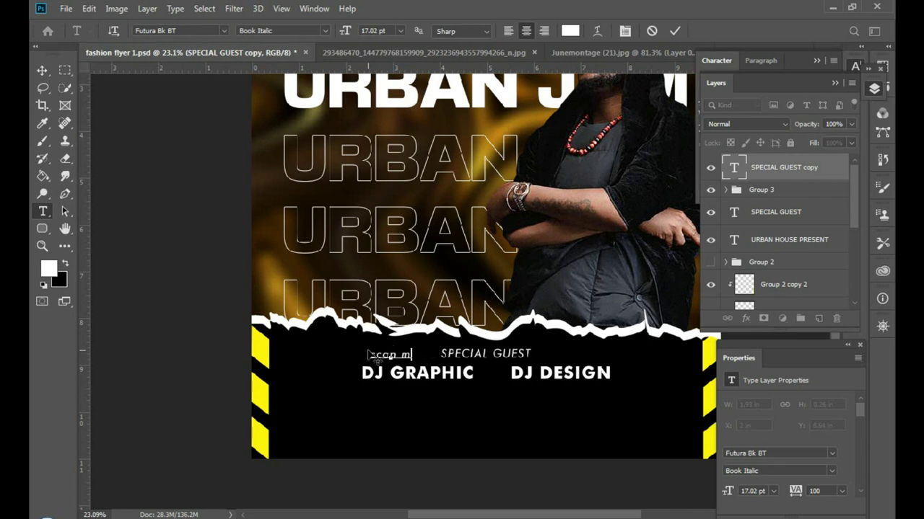
pyautogui.write('scan me')
pyautogui.scroll(2, 368, 350)
pyautogui.hotkey('ctrl', 'Return')
pyautogui.press('v')
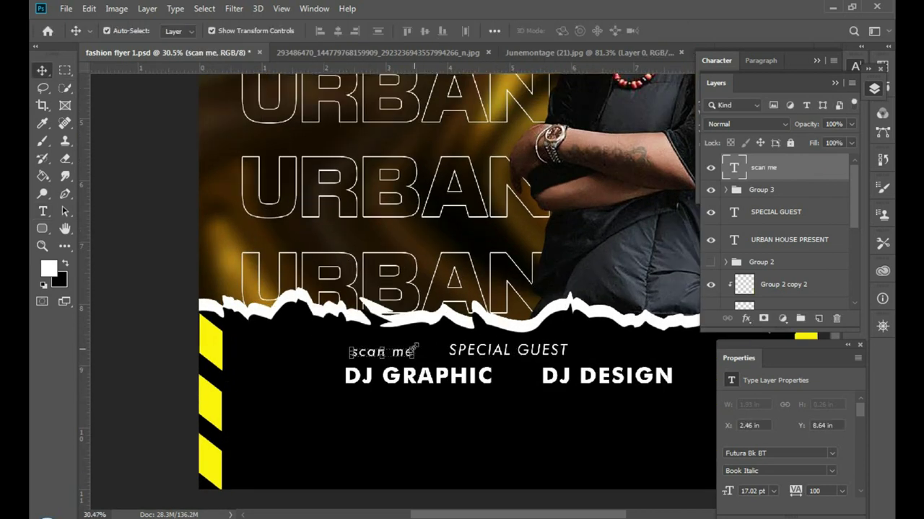
# Shrink 'scan me' to about 13 pt at the band's left edge
pyautogui.moveTo(416, 350); pyautogui.dragTo(408, 352)
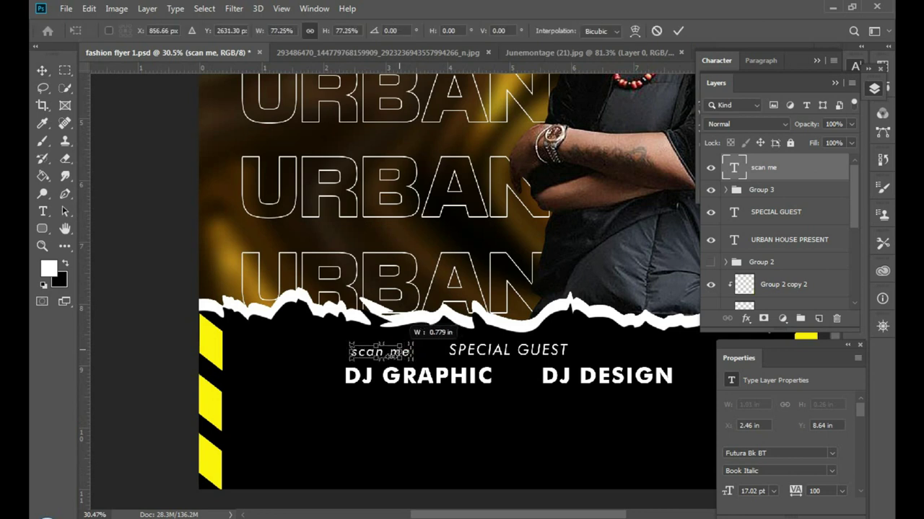
pyautogui.moveTo(408, 353)
pyautogui.mouseDown()
pyautogui.moveTo(274, 355)
pyautogui.moveTo(283, 354)
pyautogui.mouseUp()
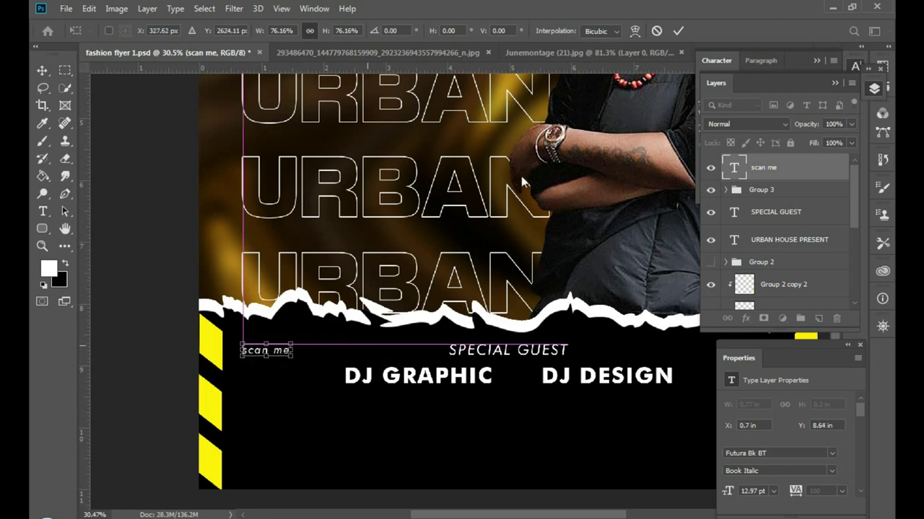
pyautogui.click(677, 31)
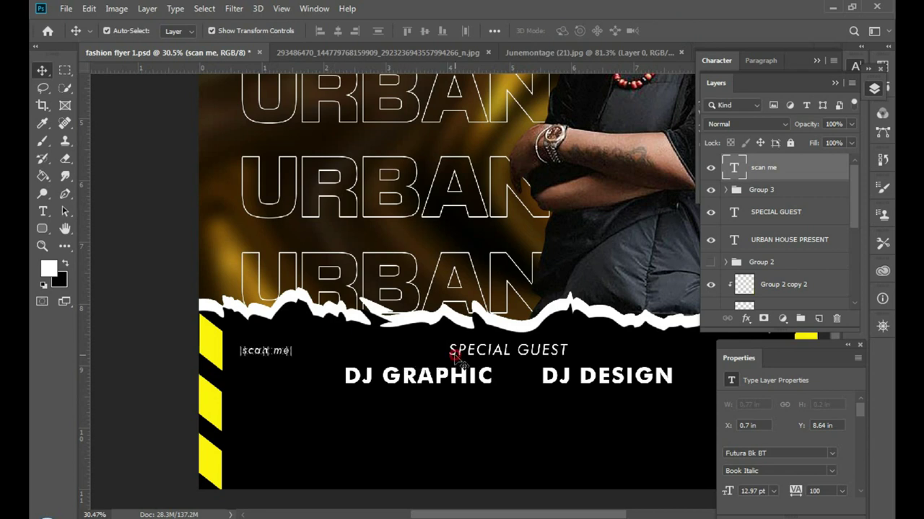
pyautogui.keyDown('alt'); pyautogui.scroll(-1, 453, 357); pyautogui.keyUp('alt')
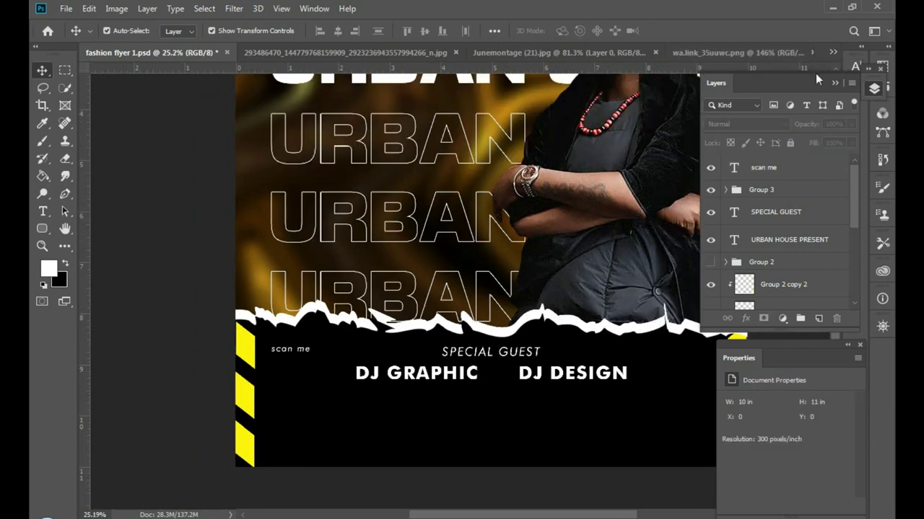
# Drag the QR code image from the wa.link document into the flyer
pyautogui.click(834, 84)
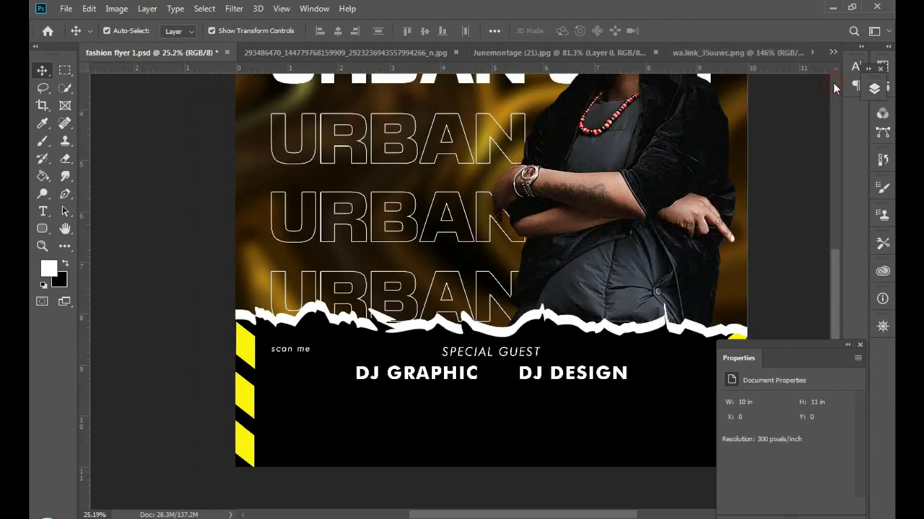
pyautogui.click(874, 88)
pyautogui.click(768, 52)
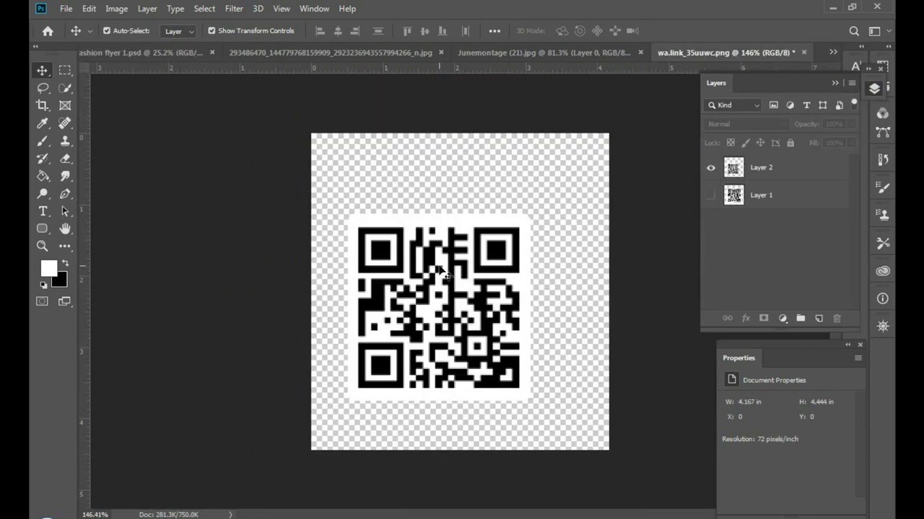
pyautogui.moveTo(462, 273); pyautogui.dragTo(170, 50)
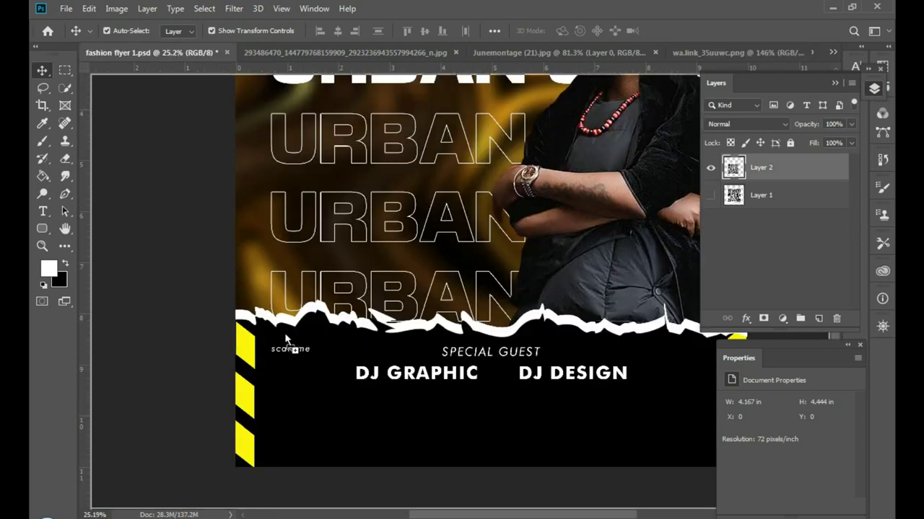
# Drop the QR code onto the flyer below 'scan me' and shrink it to fit
pyautogui.moveTo(169, 50); pyautogui.dragTo(301, 389)
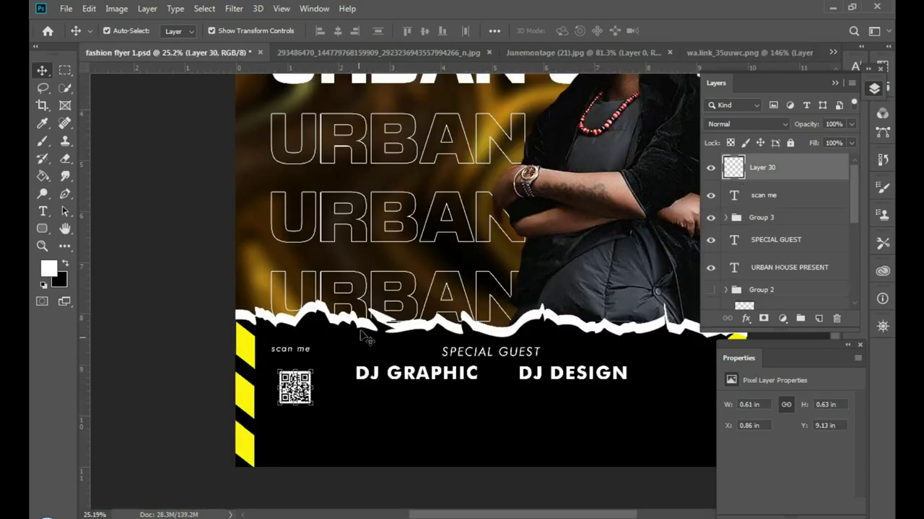
pyautogui.scroll(3, 393, 330)
pyautogui.hotkey('ctrl', 't')
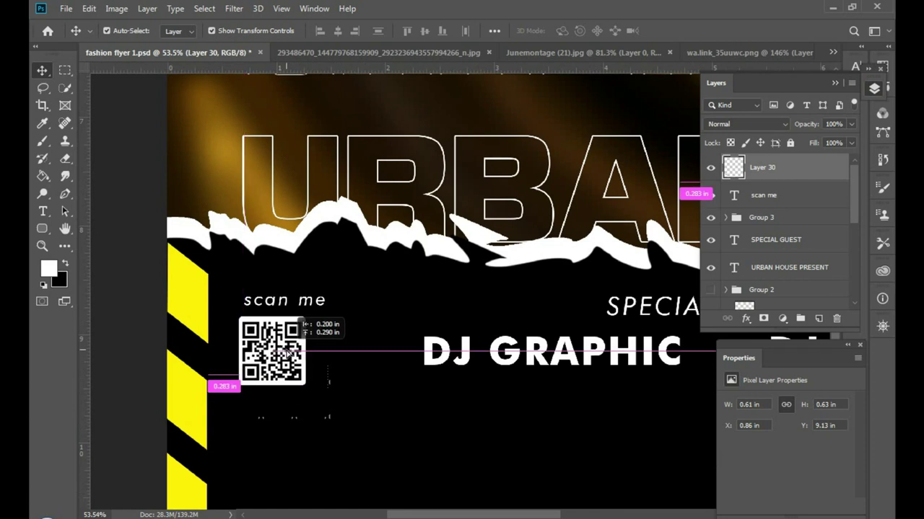
pyautogui.moveTo(313, 396); pyautogui.dragTo(300, 369)
pyautogui.press('Return')
# Make the 'scan me' text slightly smaller
pyautogui.click(289, 300)
pyautogui.hotkey('ctrl', 't')
pyautogui.moveTo(327, 301)
pyautogui.mouseDown()
pyautogui.moveTo(303, 302)
pyautogui.moveTo(311, 295)
pyautogui.mouseUp()
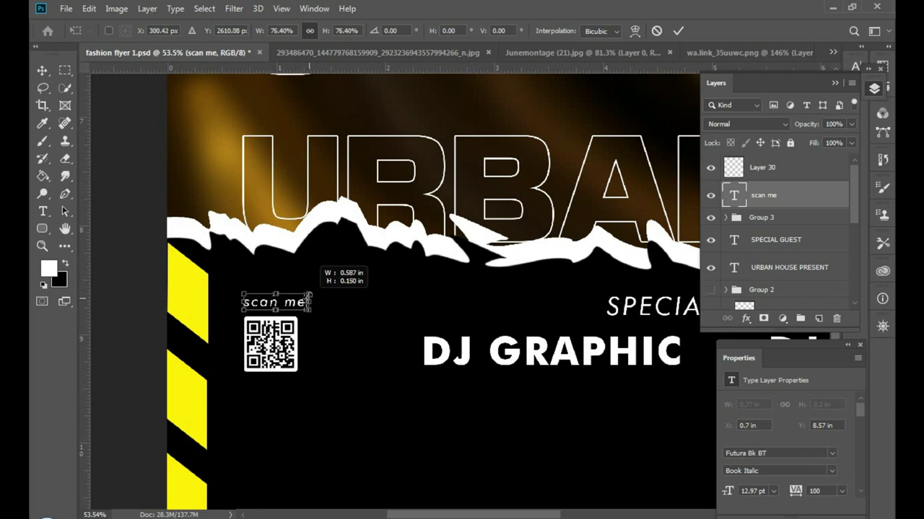
pyautogui.click(678, 34)
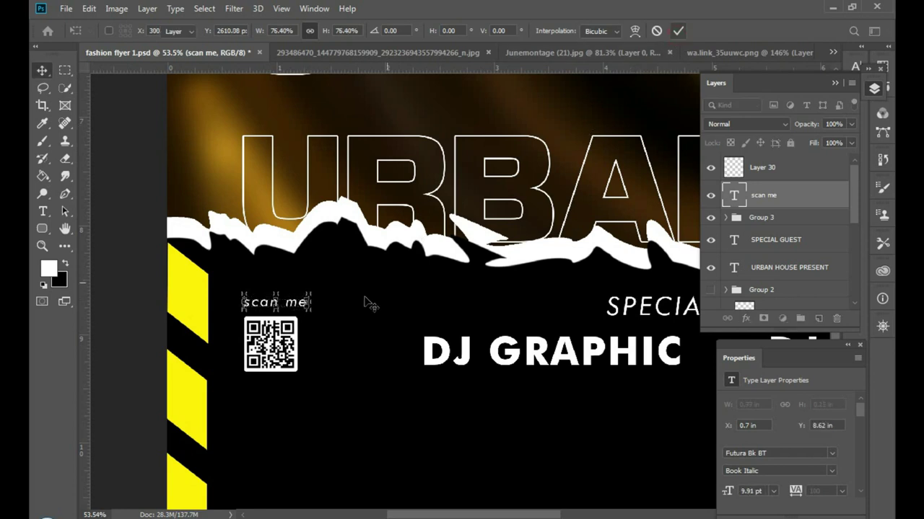
# Centre the QR code horizontally under the 'scan me' label
pyautogui.click(291, 306)
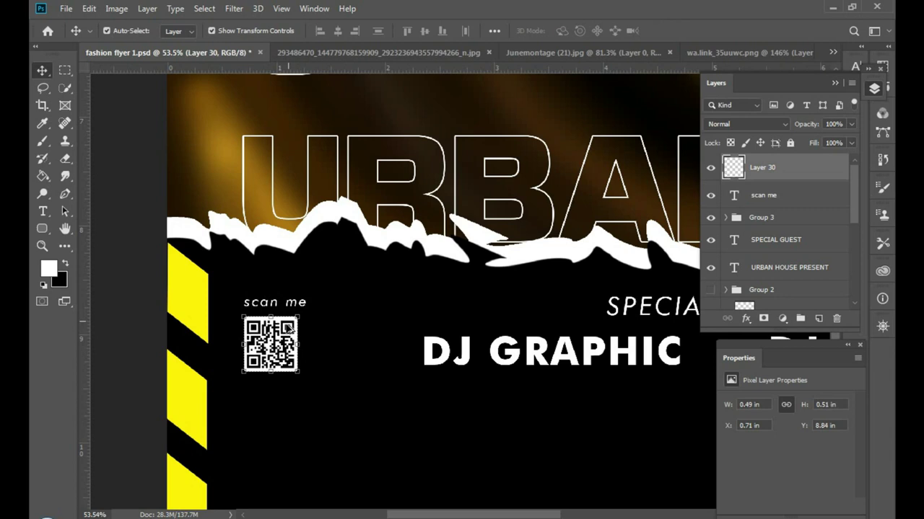
pyautogui.keyDown('alt'); pyautogui.scroll(5, 286, 328); pyautogui.keyUp('alt')
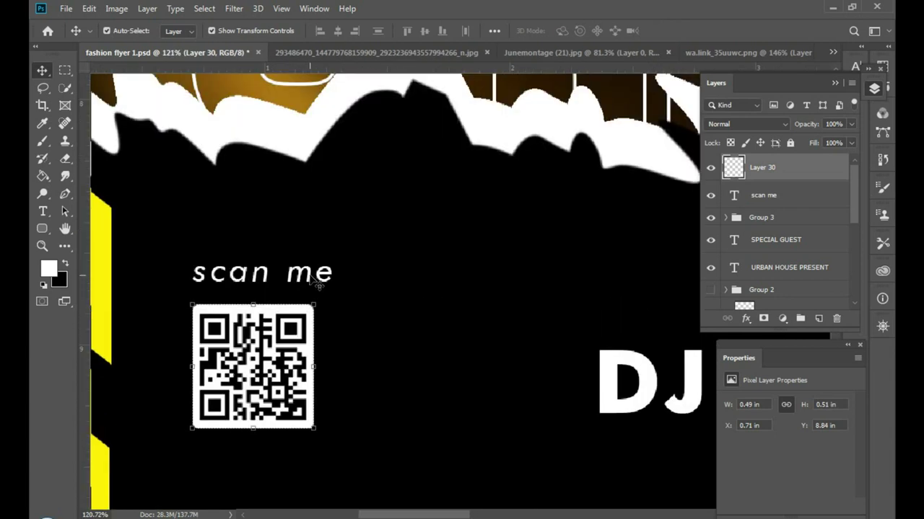
pyautogui.keyDown('shift'); pyautogui.click(317, 283); pyautogui.keyUp('shift')
pyautogui.click(424, 31)
pyautogui.hotkey('ctrl', 'z')
pyautogui.click(337, 30)
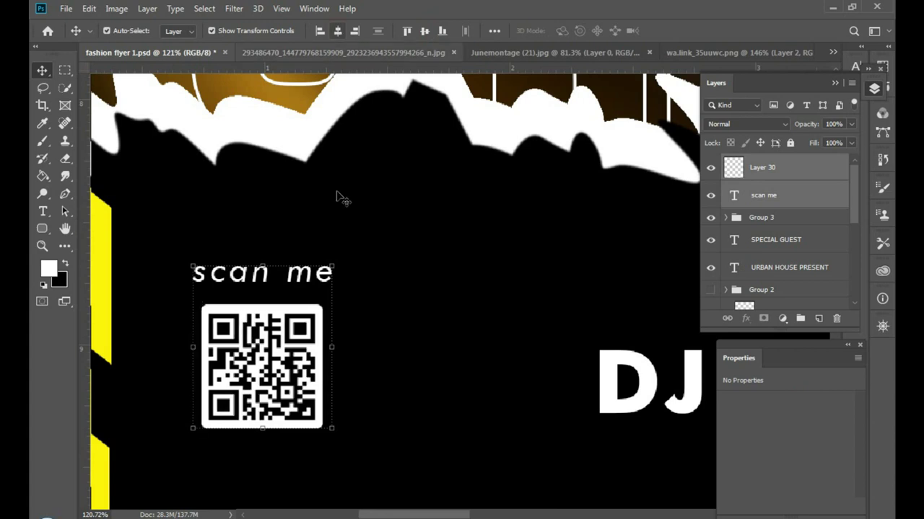
pyautogui.click(312, 291)
pyautogui.keyDown('alt'); pyautogui.scroll(-3, 314, 317); pyautogui.keyUp('alt')
pyautogui.keyDown('alt'); pyautogui.scroll(-2, 318, 354); pyautogui.keyUp('alt')
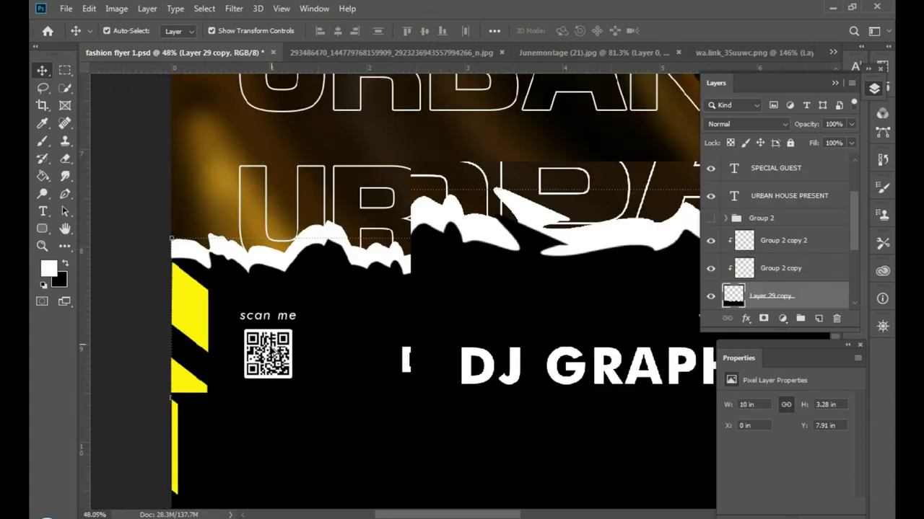
pyautogui.keyDown('alt'); pyautogui.scroll(-2, 321, 381); pyautogui.keyUp('alt')
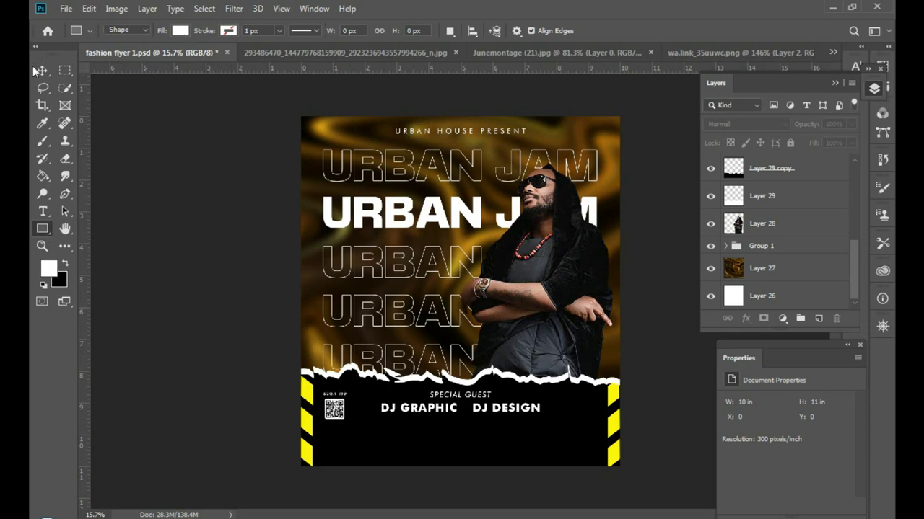
# Set the Rectangle tool to no fill with a solid white outline
pyautogui.click(33, 68)
pyautogui.click(42, 228)
pyautogui.click(180, 32)
pyautogui.click(122, 56)
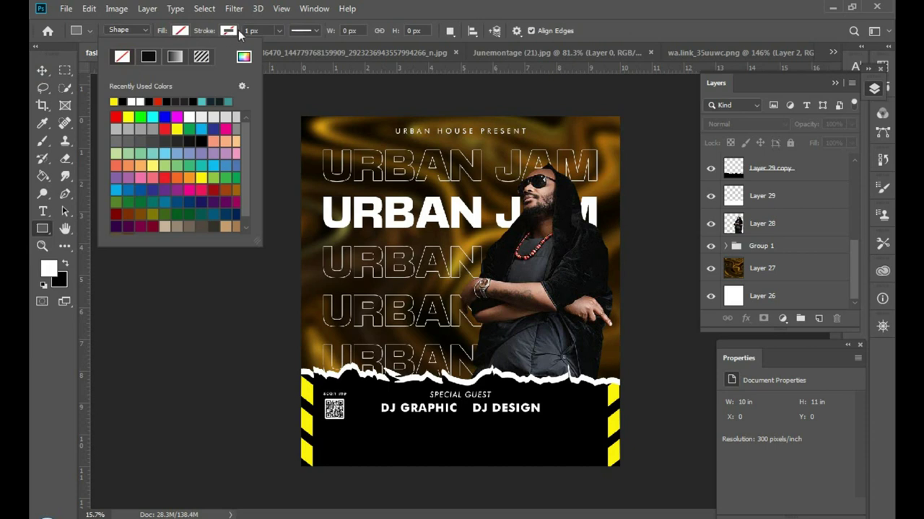
pyautogui.click(238, 30)
pyautogui.click(195, 59)
pyautogui.click(179, 101)
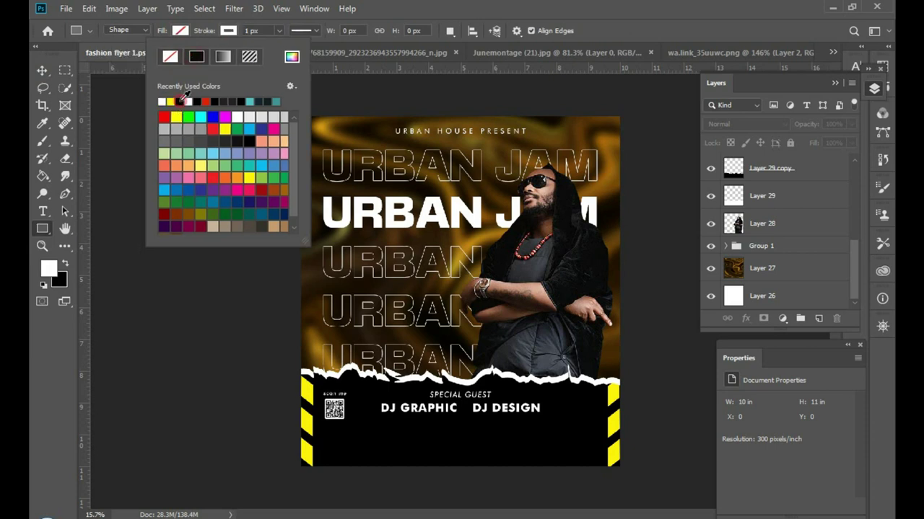
pyautogui.click(399, 9)
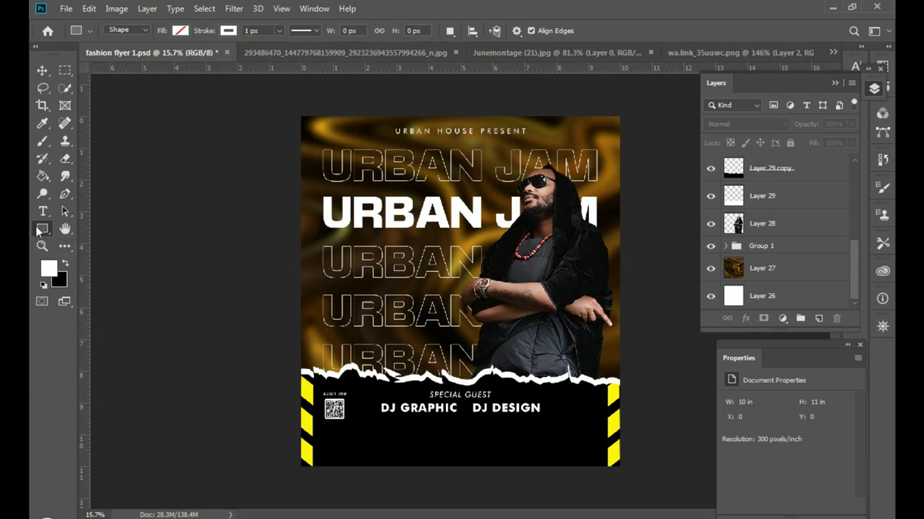
# Draw an outlined box below the DJ names and thin its outline to about 4.68 px
pyautogui.moveTo(361, 424); pyautogui.dragTo(575, 440)
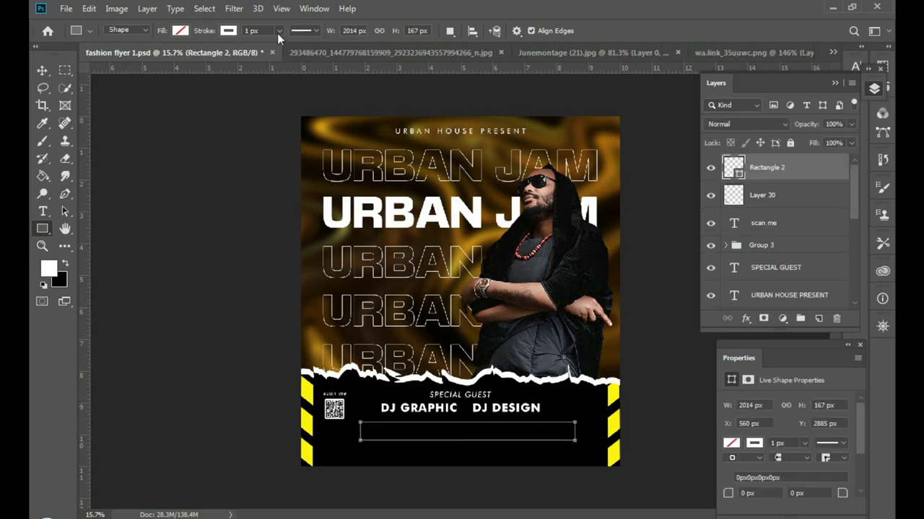
pyautogui.click(254, 29)
pyautogui.click(278, 31)
pyautogui.moveTo(282, 44); pyautogui.dragTo(278, 44)
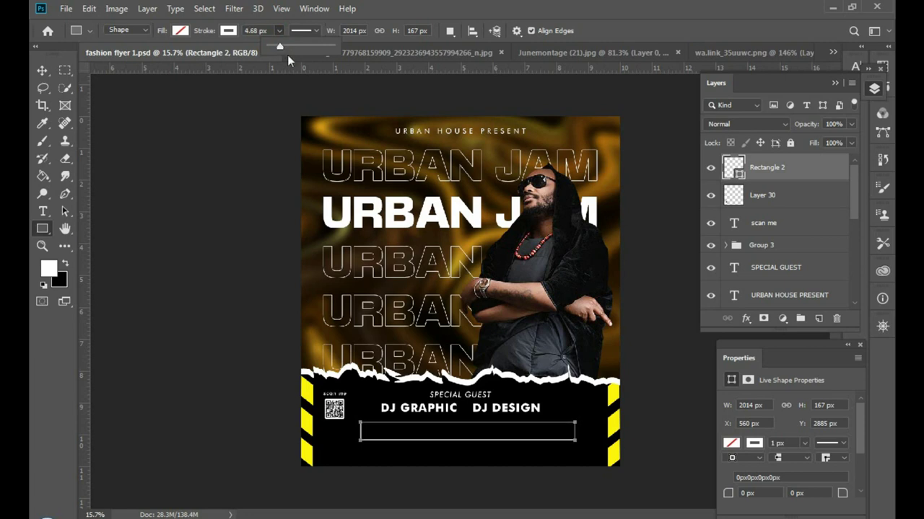
pyautogui.scroll(2, 437, 452)
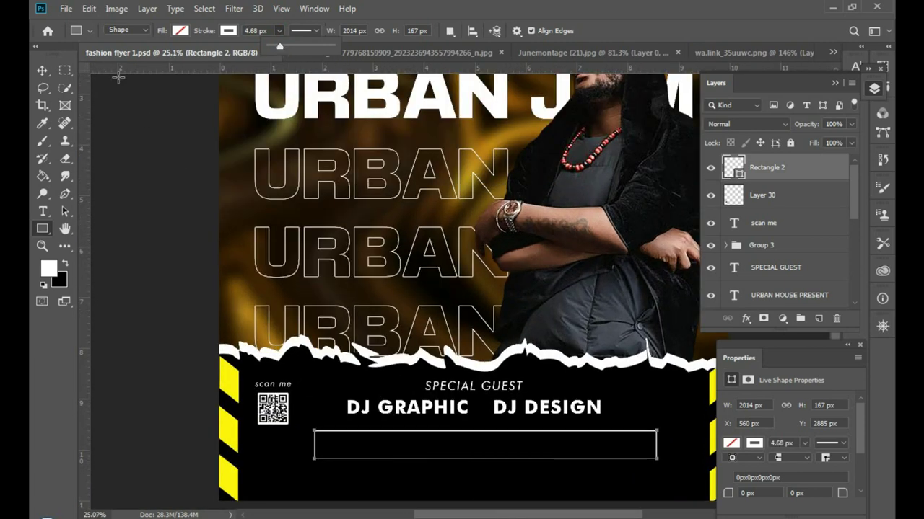
# Centre the Rectangle 2 box horizontally on the flyer, aligned with the Layer 26 background
pyautogui.press('v')
pyautogui.click(299, 474)
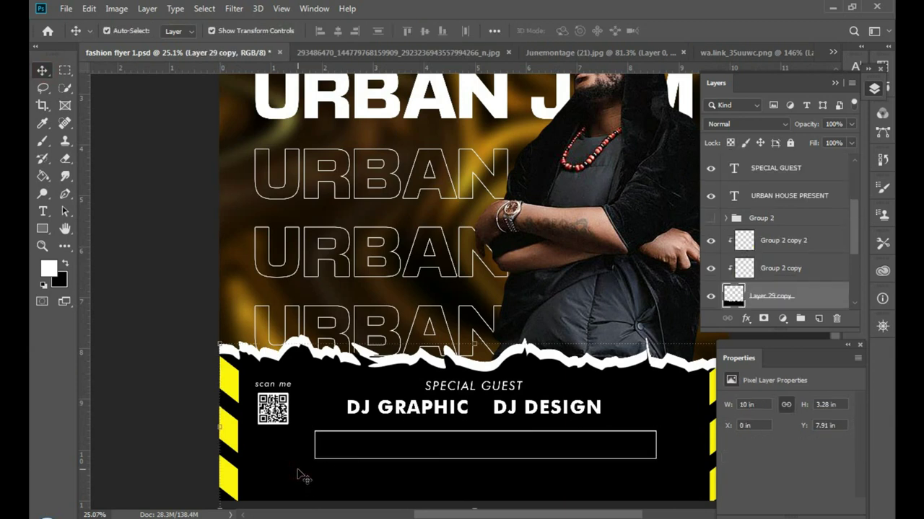
pyautogui.scroll(-1, 406, 455)
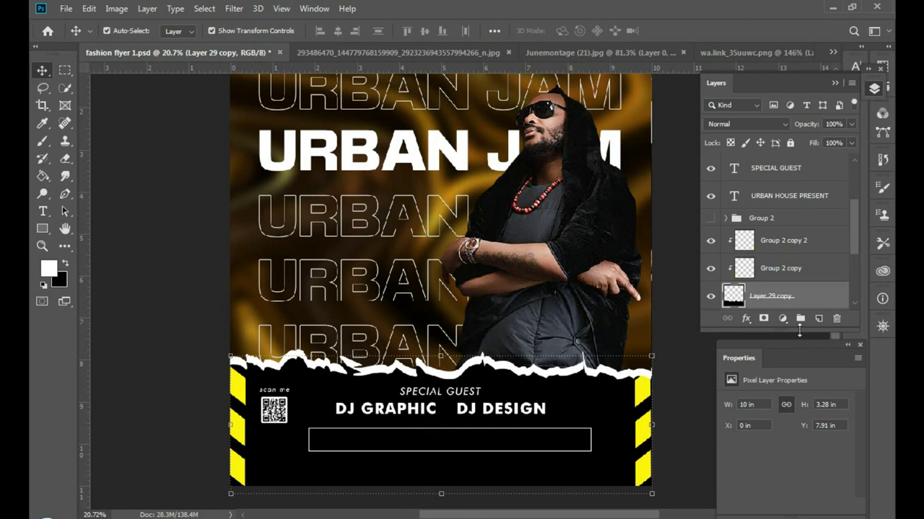
pyautogui.scroll(2, 793, 268)
pyautogui.scroll(2, 789, 238)
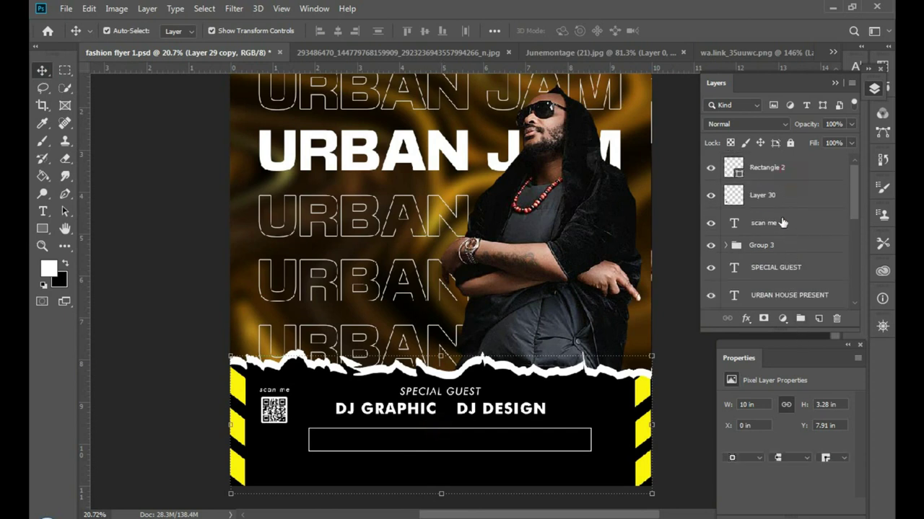
pyautogui.click(787, 176)
pyautogui.scroll(-5, 772, 253)
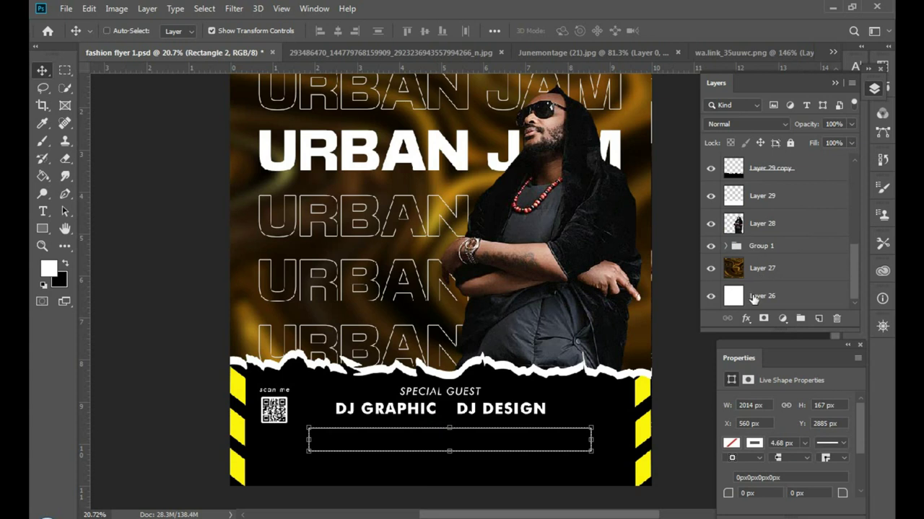
pyautogui.click(753, 297)
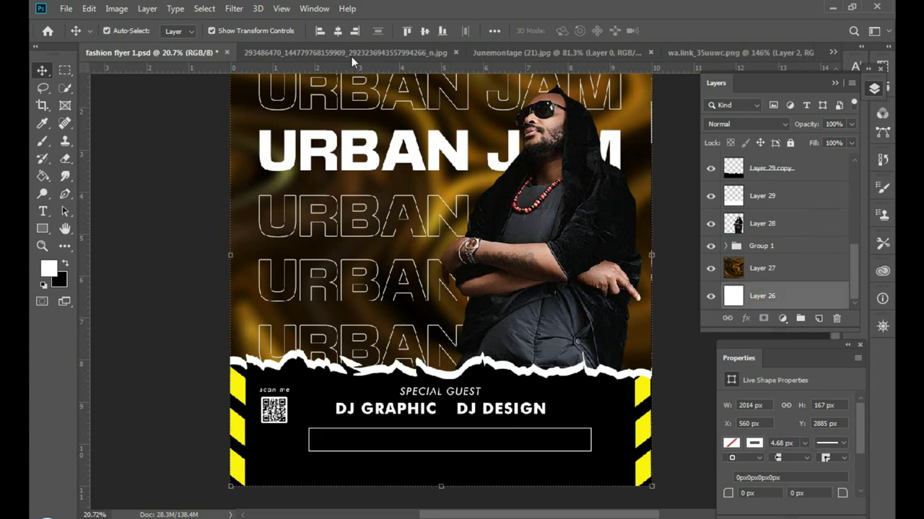
pyautogui.click(337, 33)
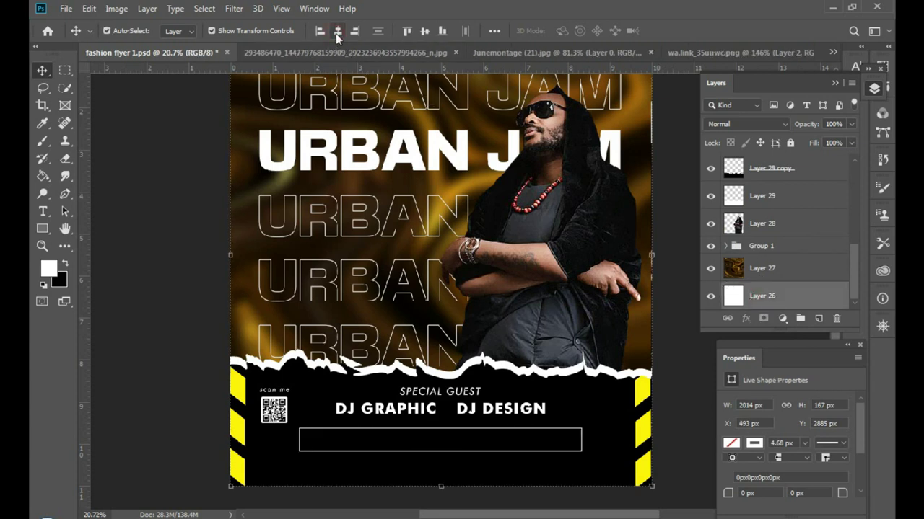
pyautogui.click(191, 382)
# Show rulers around the canvas and select the black torn band layer
pyautogui.scroll(1, 509, 469)
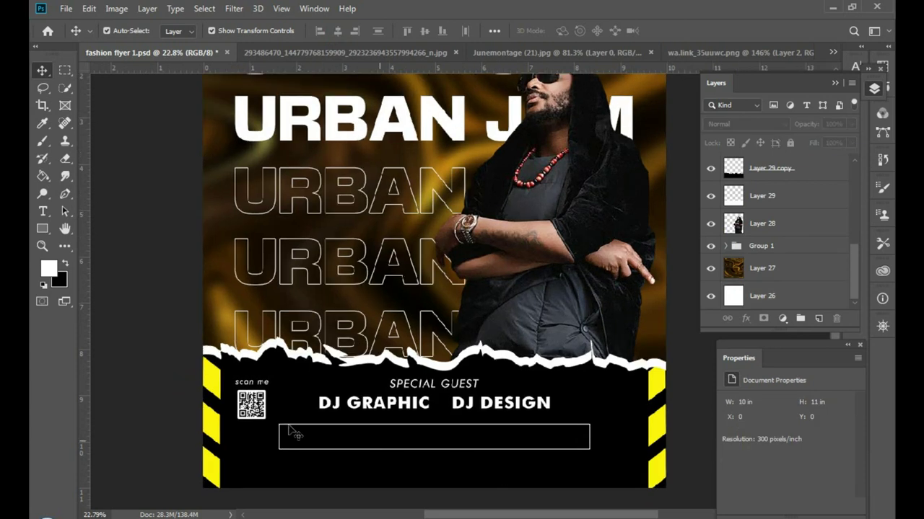
pyautogui.moveTo(489, 456); pyautogui.dragTo(490, 432)
pyautogui.hotkey('ctrl', 'r')
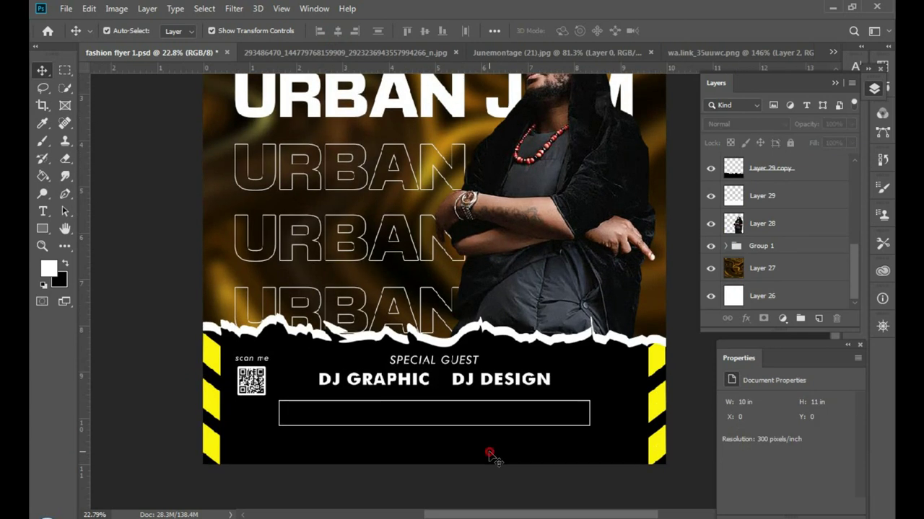
pyautogui.click(489, 455)
pyautogui.click(42, 211)
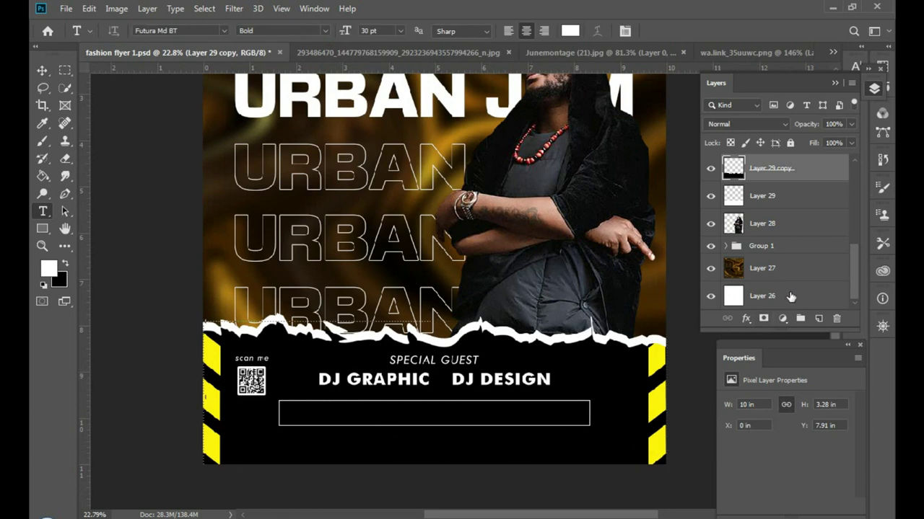
# Add 16 pt placeholder text inside the outlined box
pyautogui.scroll(3, 776, 220)
pyautogui.scroll(3, 771, 211)
pyautogui.click(771, 175)
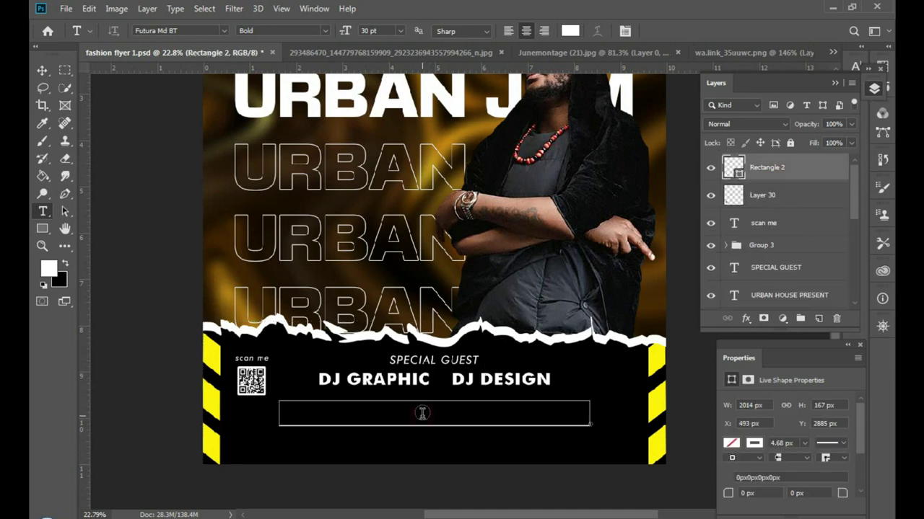
pyautogui.click(422, 413)
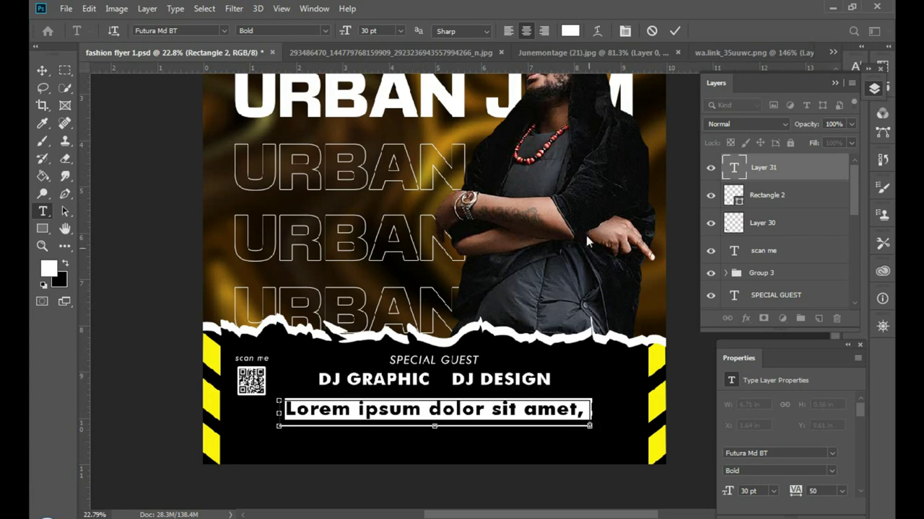
pyautogui.click(399, 31)
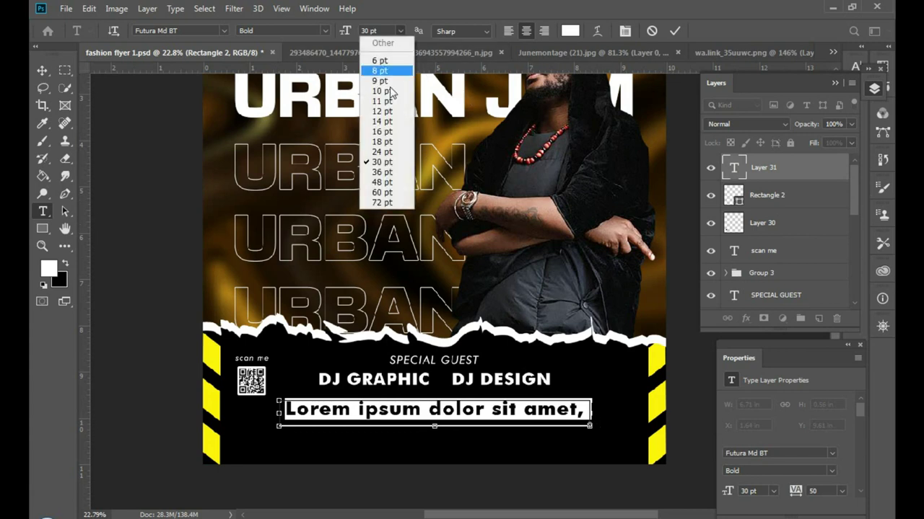
pyautogui.click(384, 132)
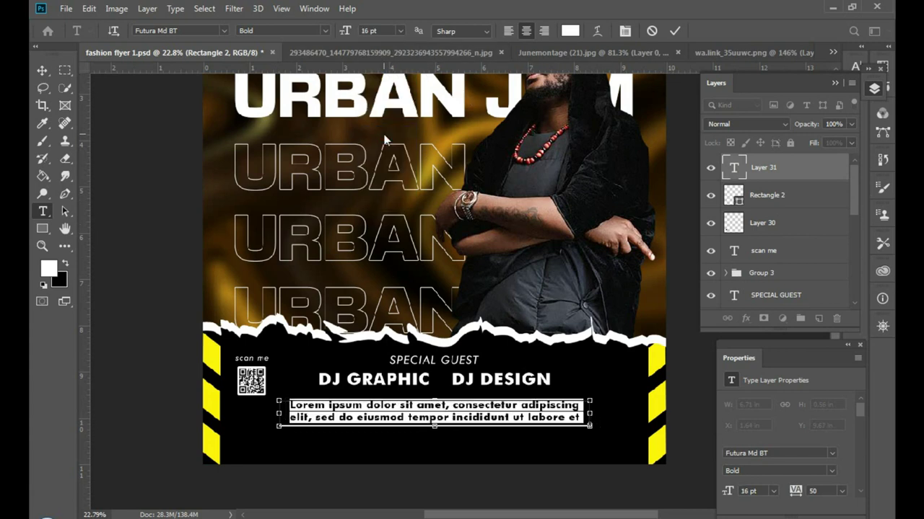
pyautogui.hotkey('ctrl', 'Return')
pyautogui.press('v')
pyautogui.click(646, 386)
pyautogui.scroll(4, 375, 427)
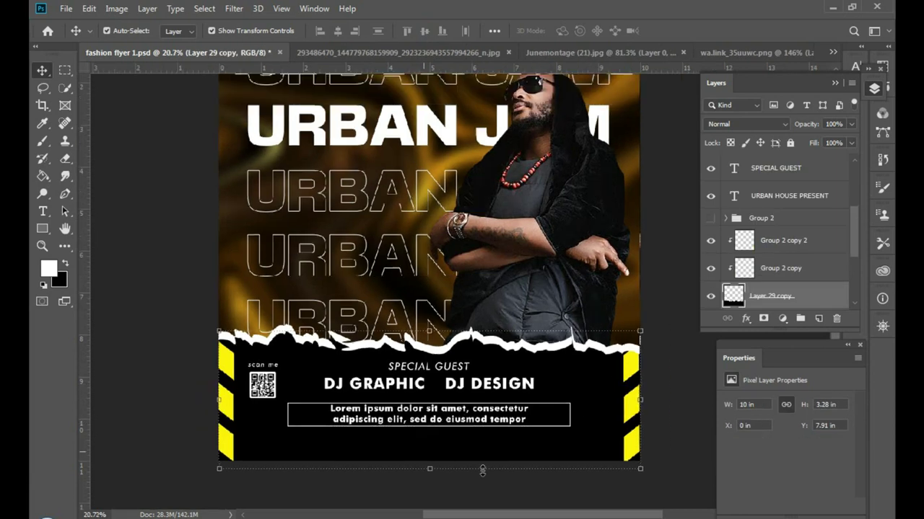
# Colour the words 'Lorem ipsum' yellow, sampled from the striped border, then deselect
pyautogui.click(42, 210)
pyautogui.click(286, 383)
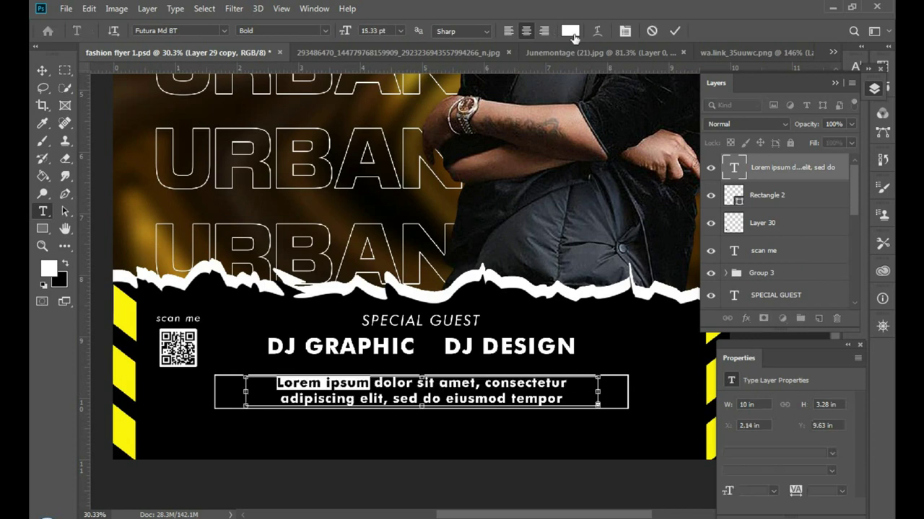
pyautogui.click(570, 30)
pyautogui.moveTo(198, 258); pyautogui.dragTo(193, 269)
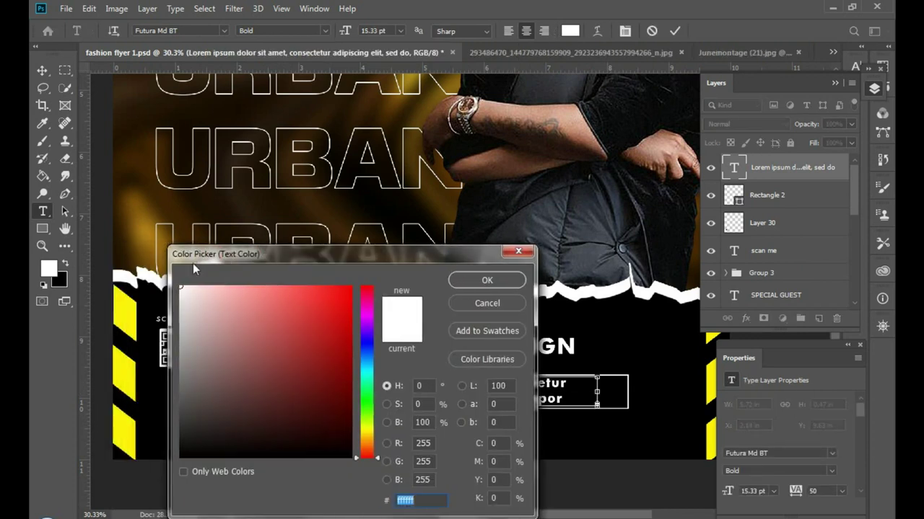
pyautogui.click(130, 313)
pyautogui.click(487, 280)
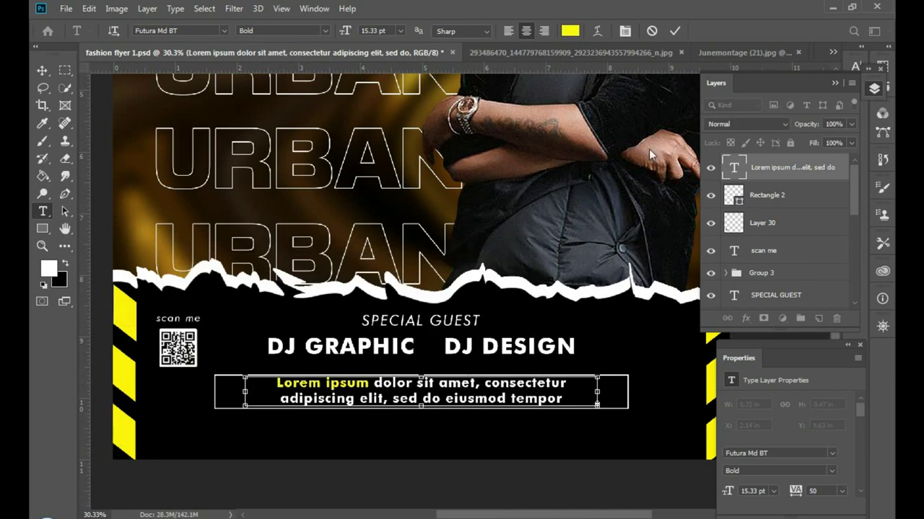
pyautogui.click(674, 30)
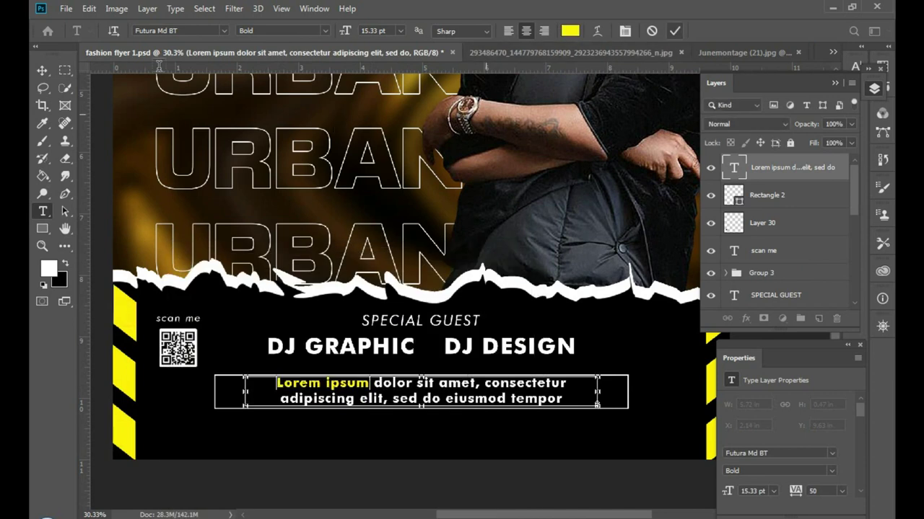
pyautogui.click(40, 71)
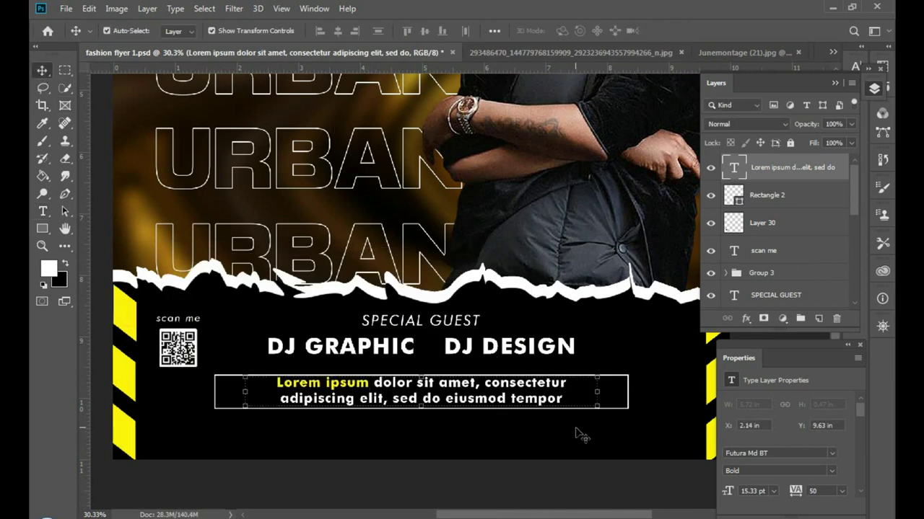
pyautogui.click(402, 426)
pyautogui.scroll(-2, 397, 427)
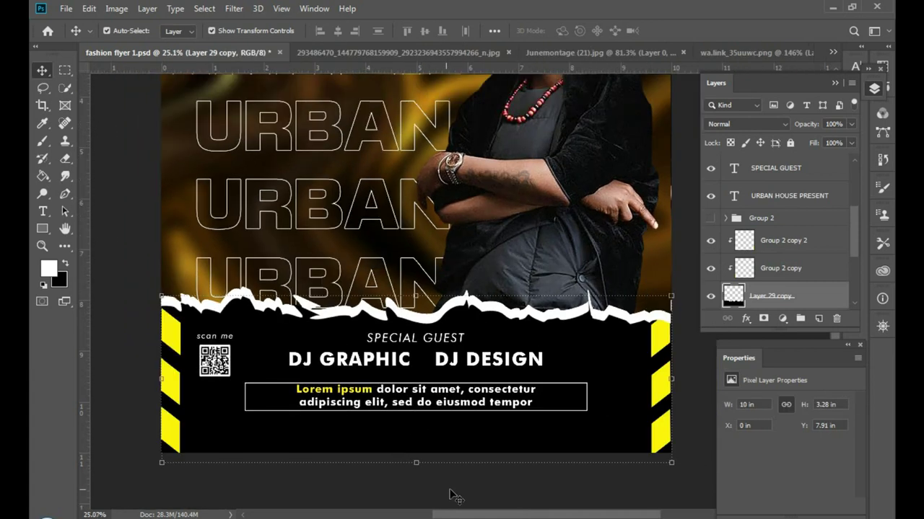
pyautogui.click(422, 475)
pyautogui.scroll(-1, 411, 466)
# Draw a small yellow-filled circle between the DJ names
pyautogui.scroll(-1, 433, 479)
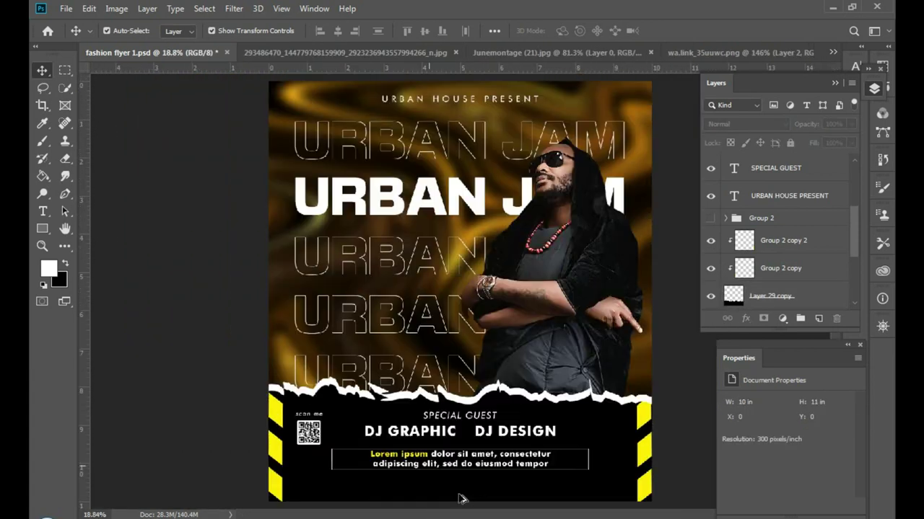
pyautogui.scroll(1, 475, 508)
pyautogui.click(42, 229)
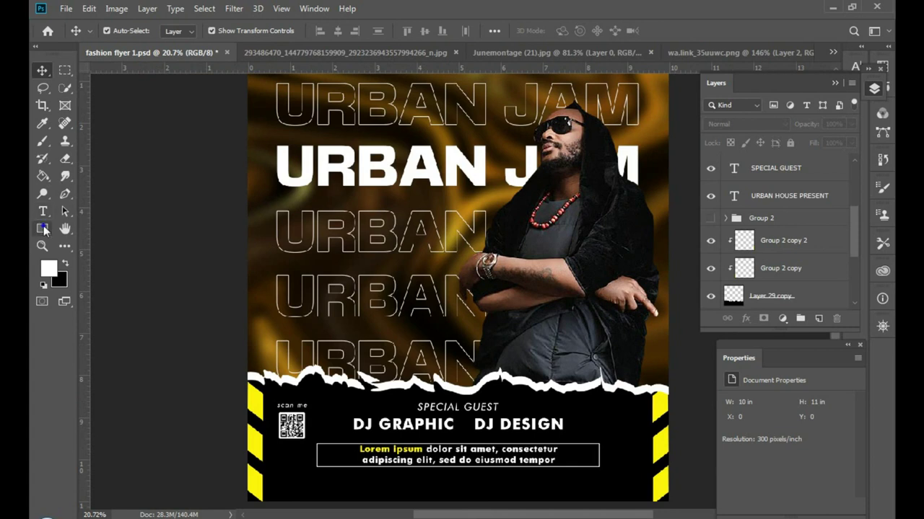
pyautogui.click(108, 256)
pyautogui.scroll(6, 462, 425)
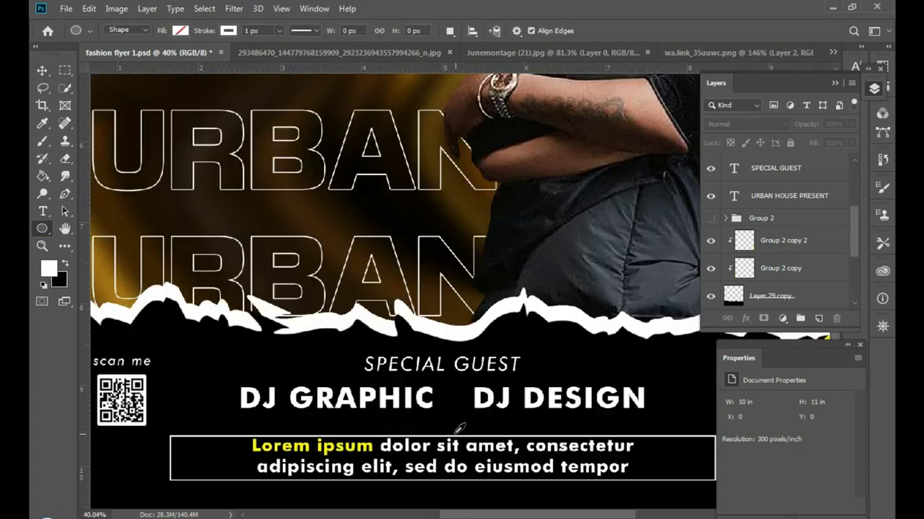
pyautogui.scroll(1, 447, 397)
pyautogui.moveTo(445, 385); pyautogui.dragTo(464, 403)
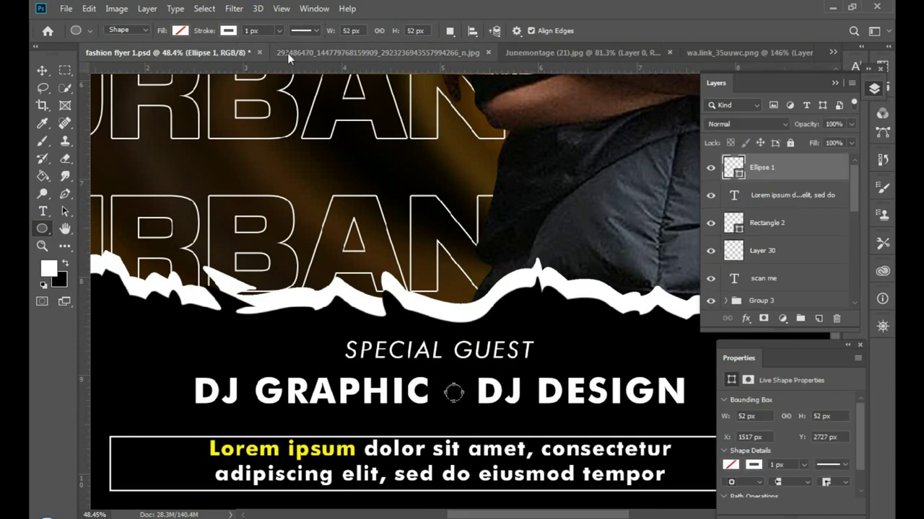
pyautogui.click(179, 31)
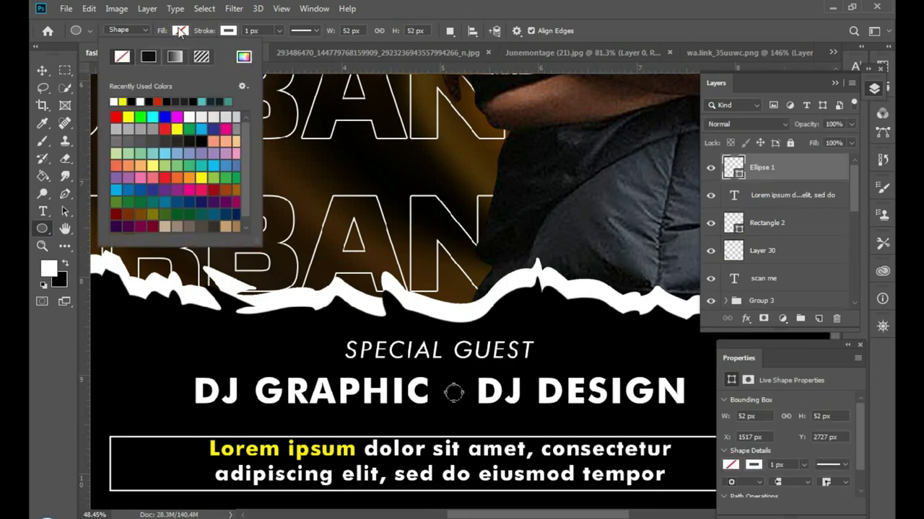
pyautogui.click(123, 101)
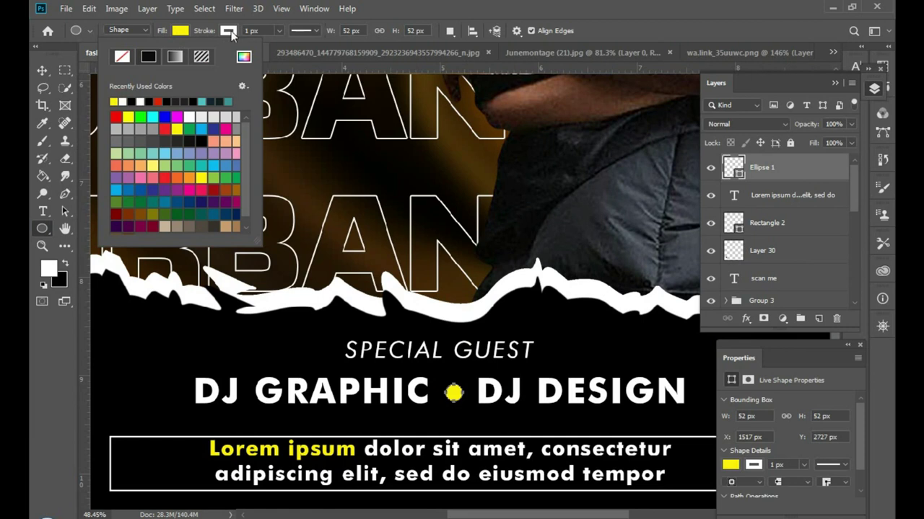
pyautogui.click(228, 31)
pyautogui.click(44, 70)
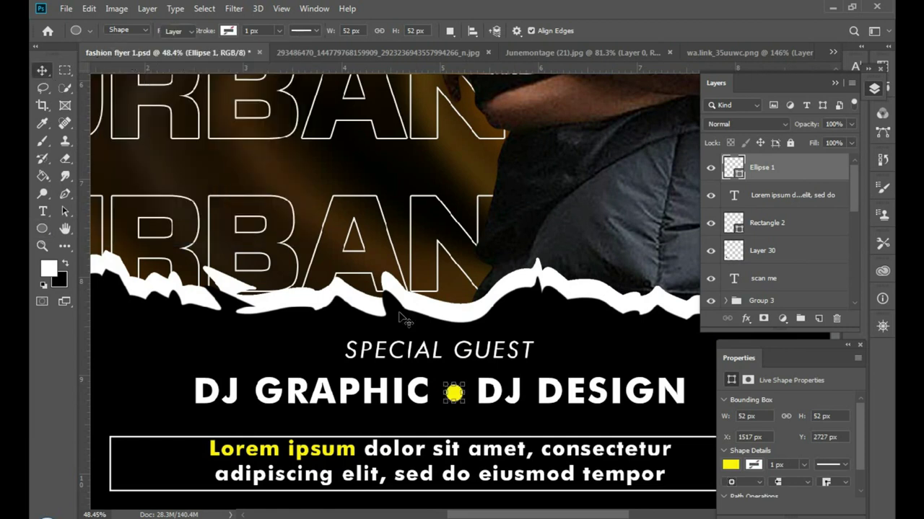
# Adjust the yellow dot and line it up with the DJ GRAPHIC and DJ DESIGN text
pyautogui.hotkey('ctrl', 't')
pyautogui.keyDown('alt'); pyautogui.scroll(3, 469, 404); pyautogui.keyUp('alt')
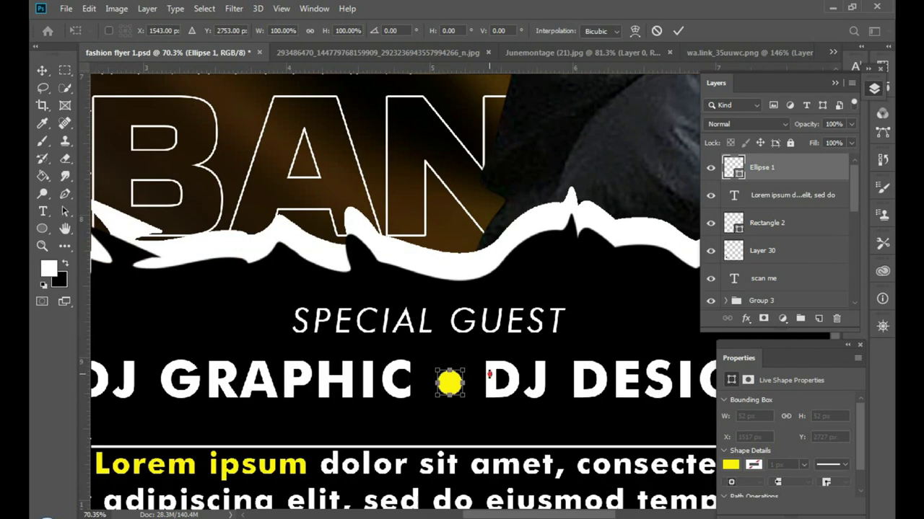
pyautogui.click(678, 31)
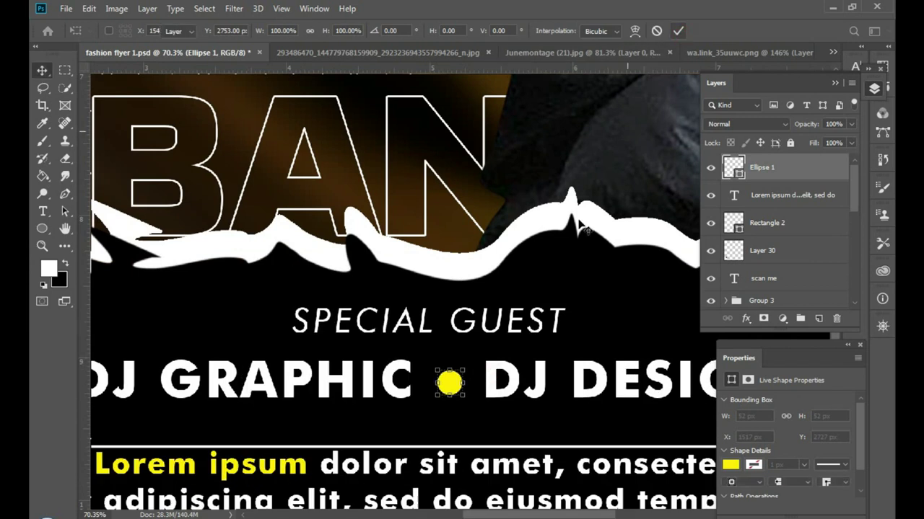
pyautogui.keyDown('shift'); pyautogui.click(492, 386); pyautogui.keyUp('shift')
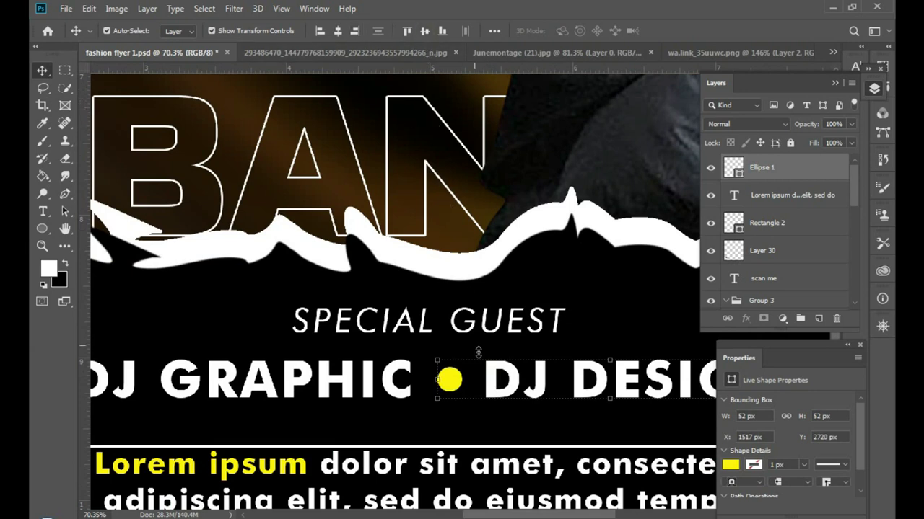
pyautogui.click(588, 330)
pyautogui.scroll(-2, 645, 293)
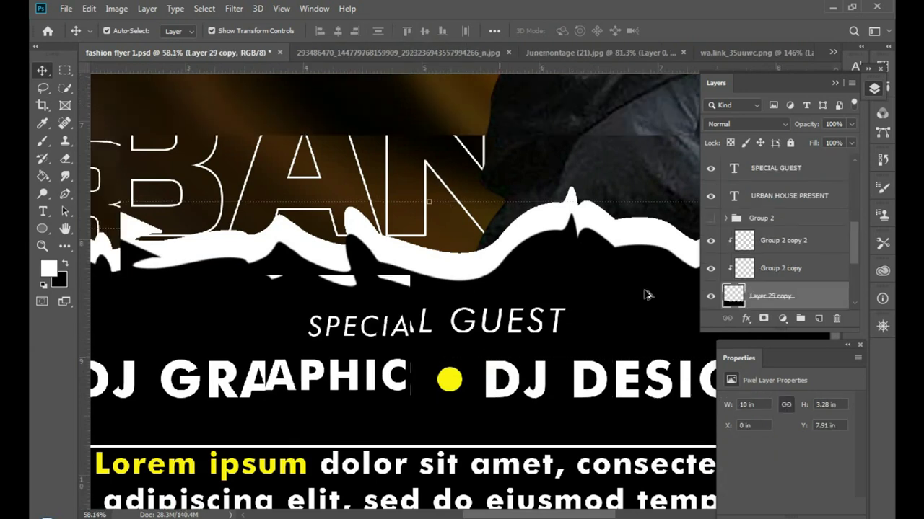
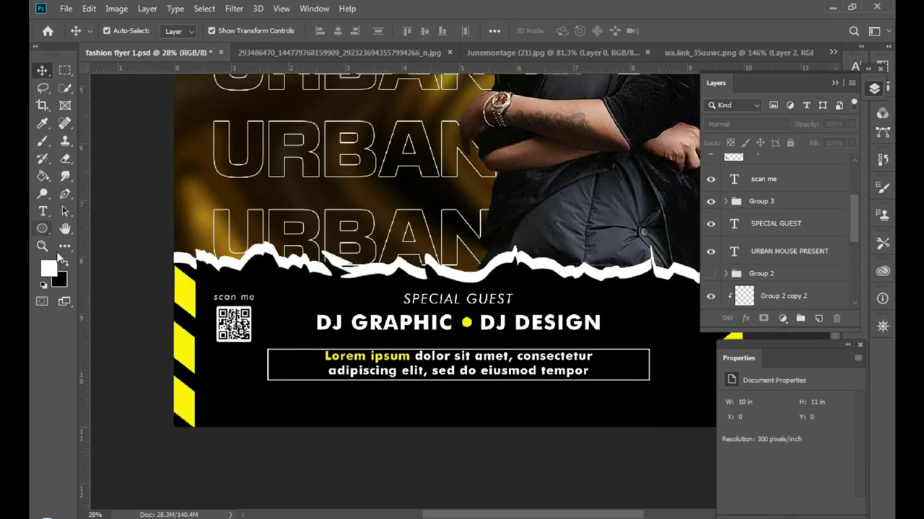
# Start a new Futura Bk BT text line below the text box at the flyer's bottom
pyautogui.click(41, 209)
pyautogui.scroll(3, 800, 197)
pyautogui.click(803, 174)
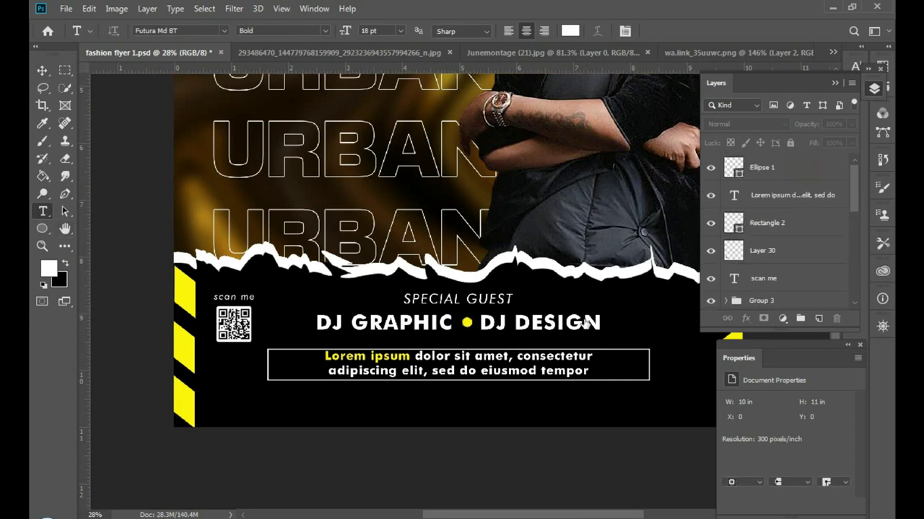
pyautogui.click(389, 408)
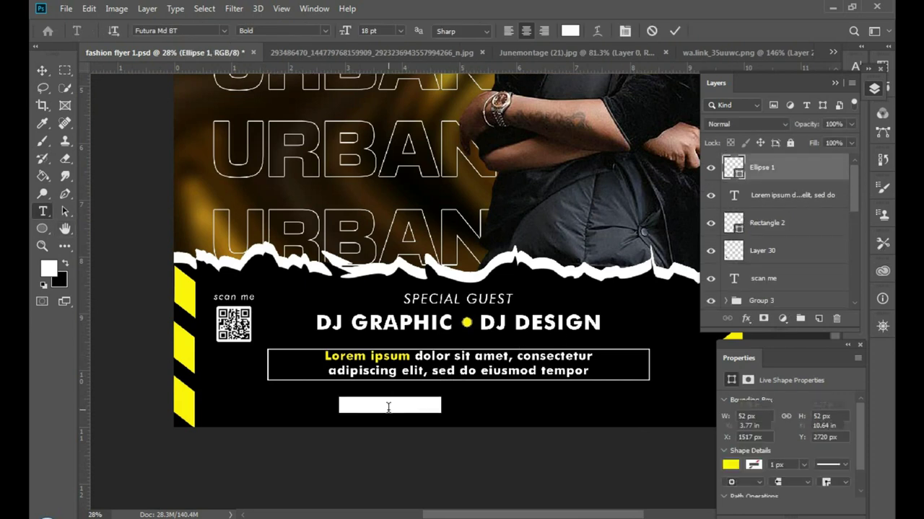
pyautogui.click(221, 32)
pyautogui.click(209, 84)
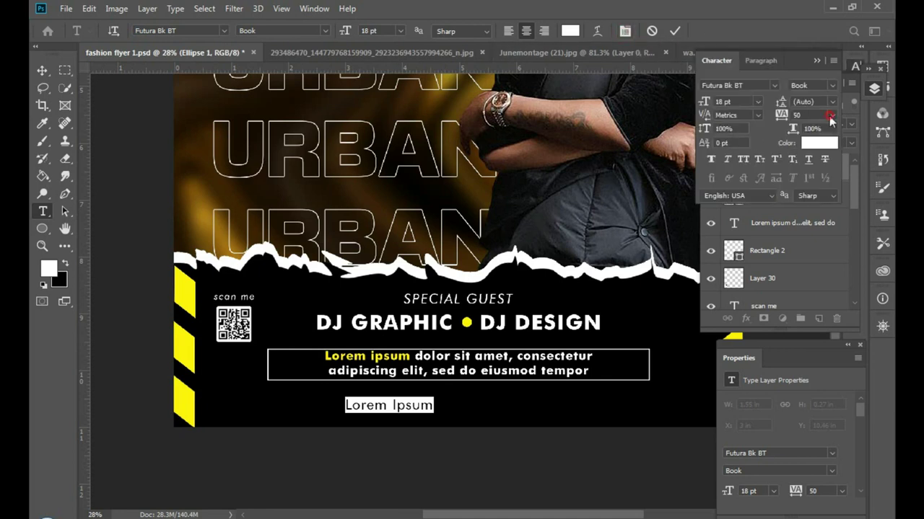
pyautogui.click(830, 116)
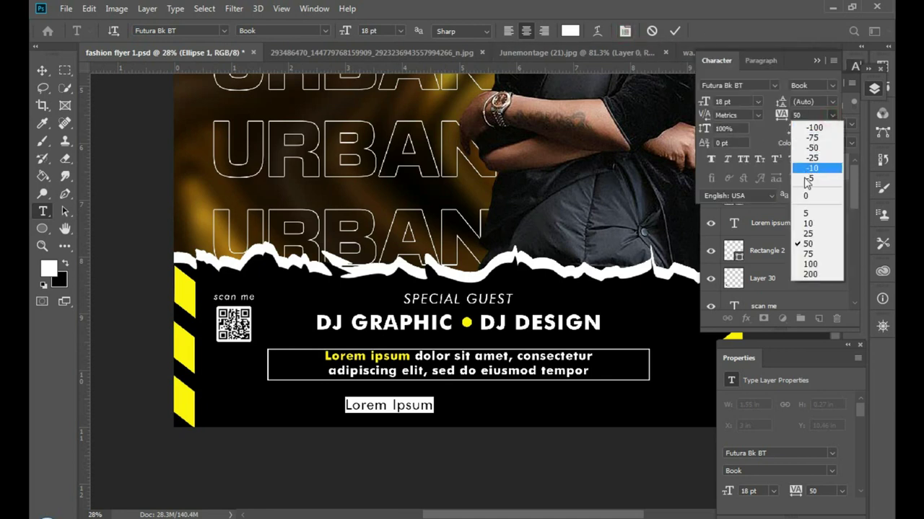
pyautogui.click(813, 275)
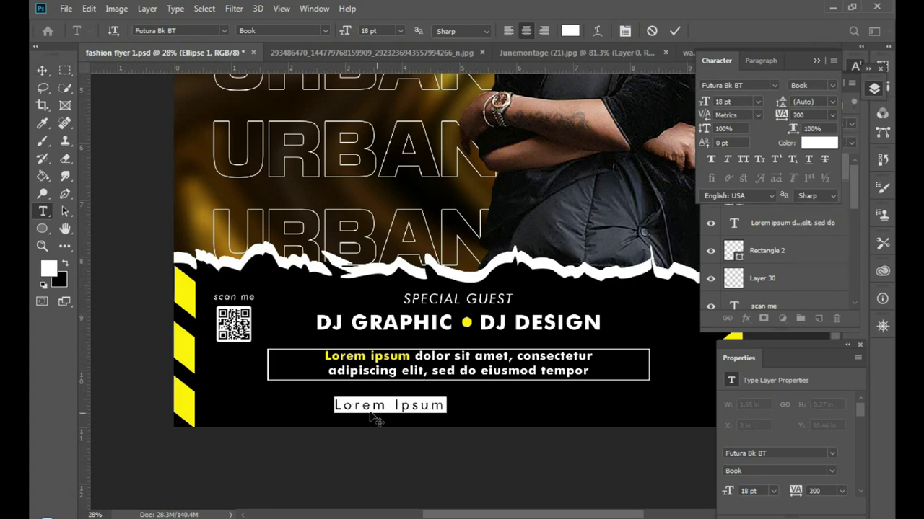
pyautogui.write('www.adobe.com')
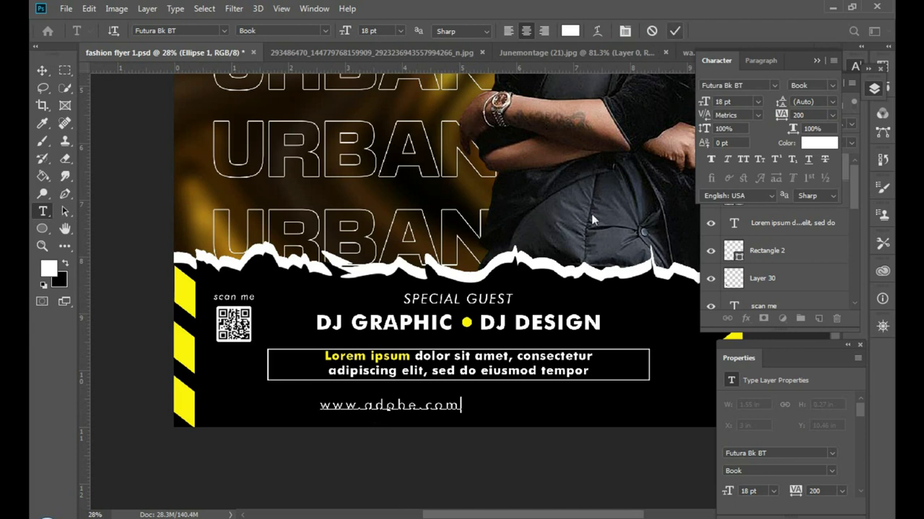
pyautogui.write('photo')
pyautogui.write('shi')
pyautogui.write('op')
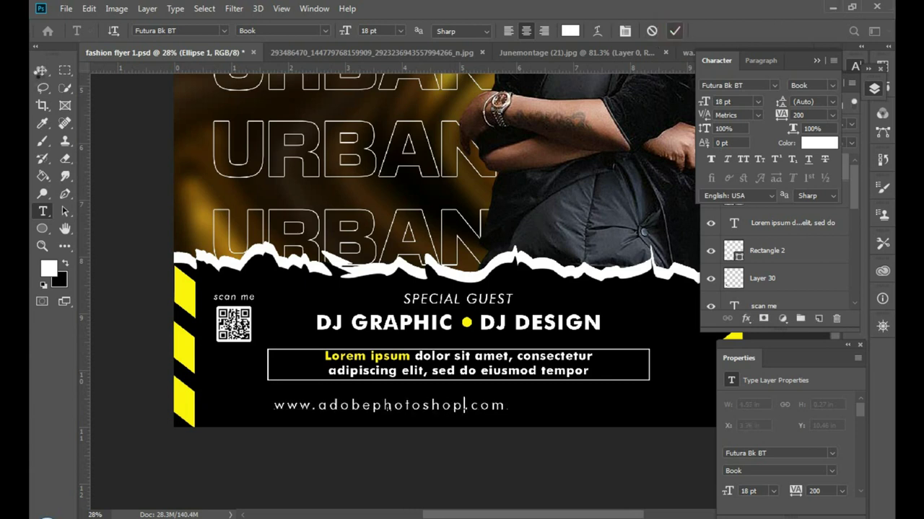
pyautogui.hotkey('ctrl', 't')
# Scale the website text to about 77% and nudge it slightly up and right
pyautogui.moveTo(272, 406); pyautogui.dragTo(327, 407)
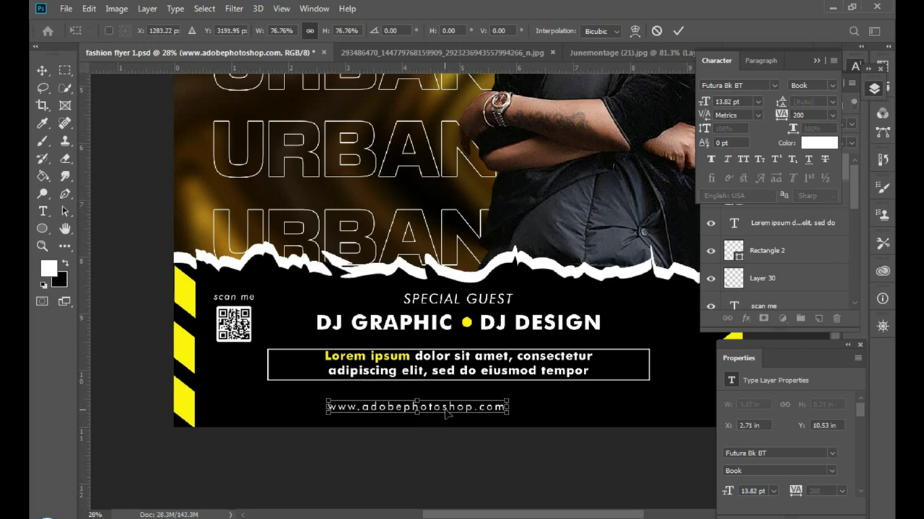
pyautogui.moveTo(448, 413); pyautogui.dragTo(470, 406)
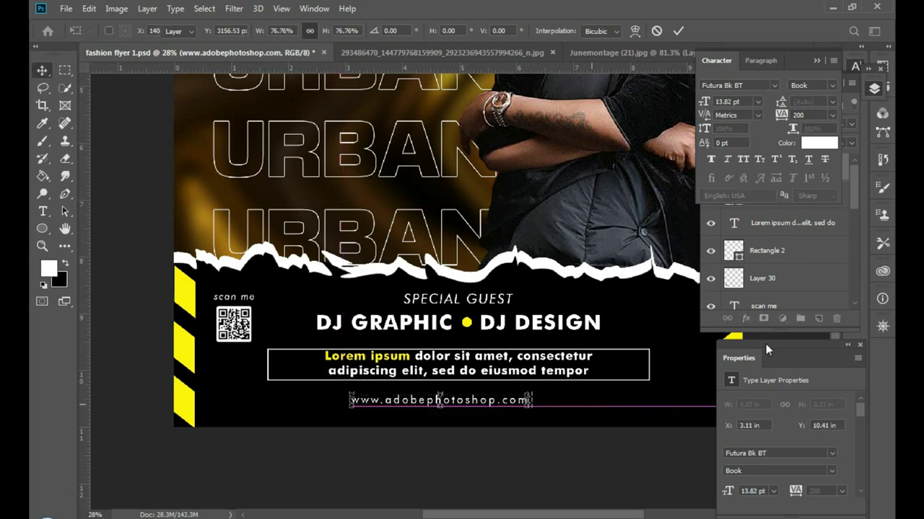
pyautogui.press('Return')
pyautogui.scroll(-2, 763, 306)
pyautogui.scroll(-2, 764, 306)
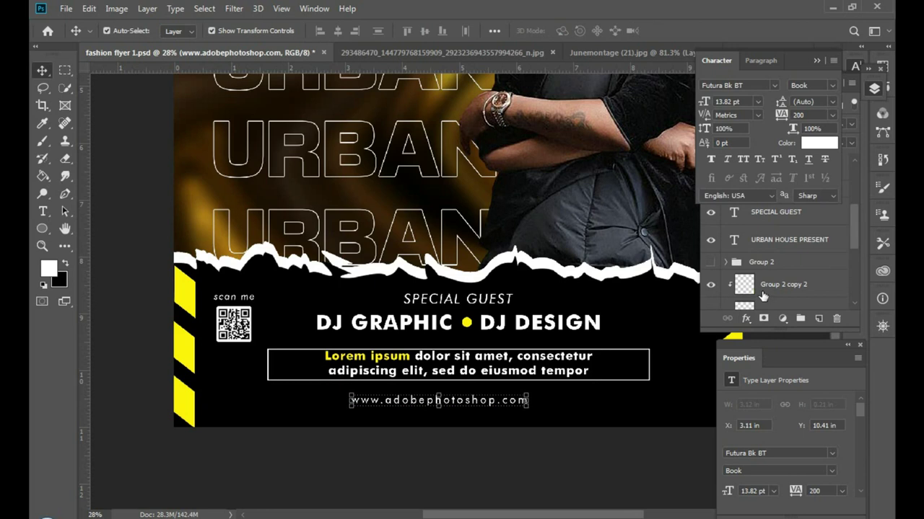
pyautogui.scroll(-2, 764, 306)
# Centre the website text horizontally against the white background Layer 26, then fit the flyer in view
pyautogui.click(816, 60)
pyautogui.scroll(-1, 766, 216)
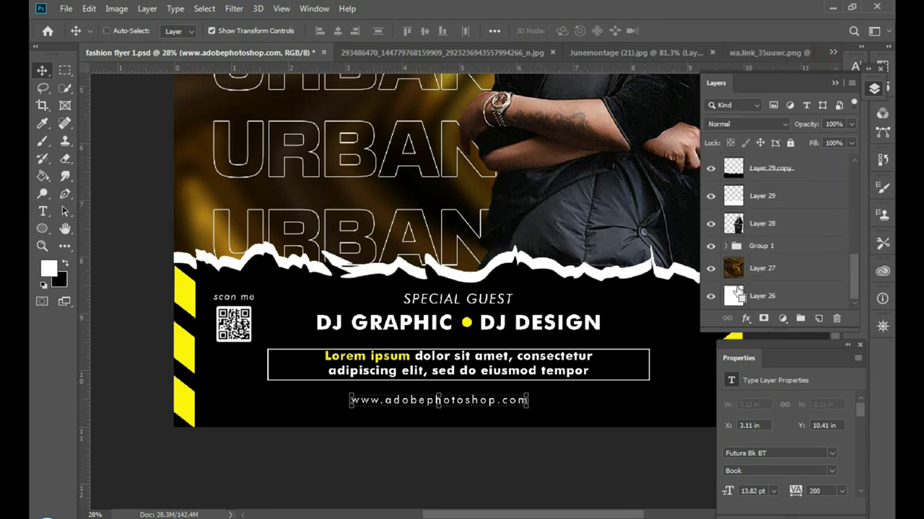
pyautogui.click(754, 298)
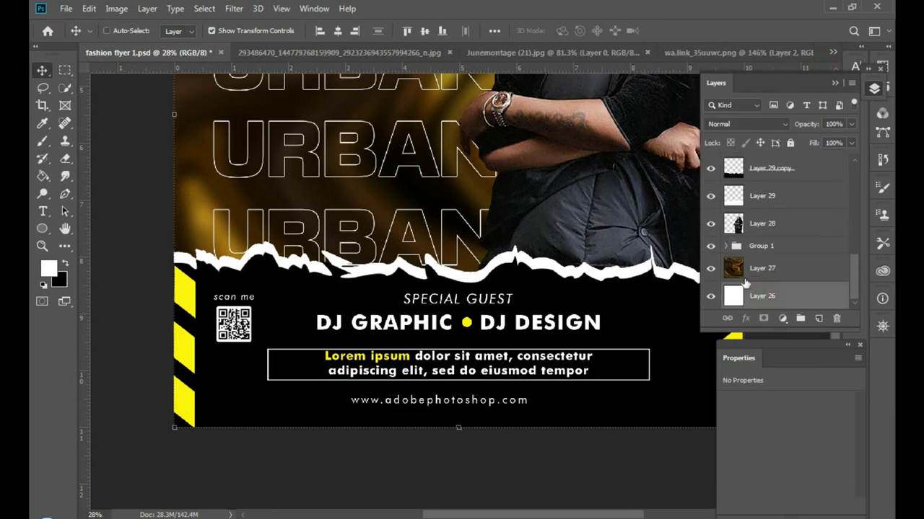
pyautogui.click(340, 32)
pyautogui.click(502, 404)
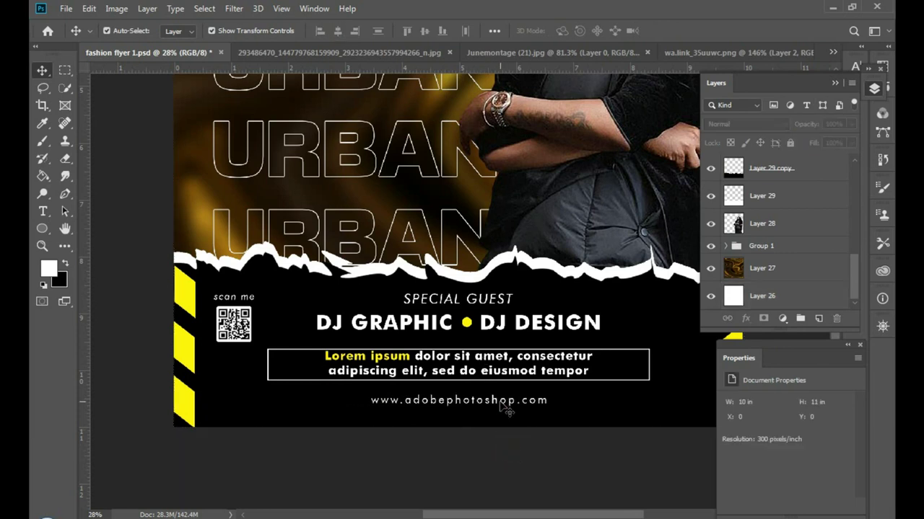
pyautogui.moveTo(505, 409); pyautogui.dragTo(498, 403)
pyautogui.hotkey('ctrl', '0')
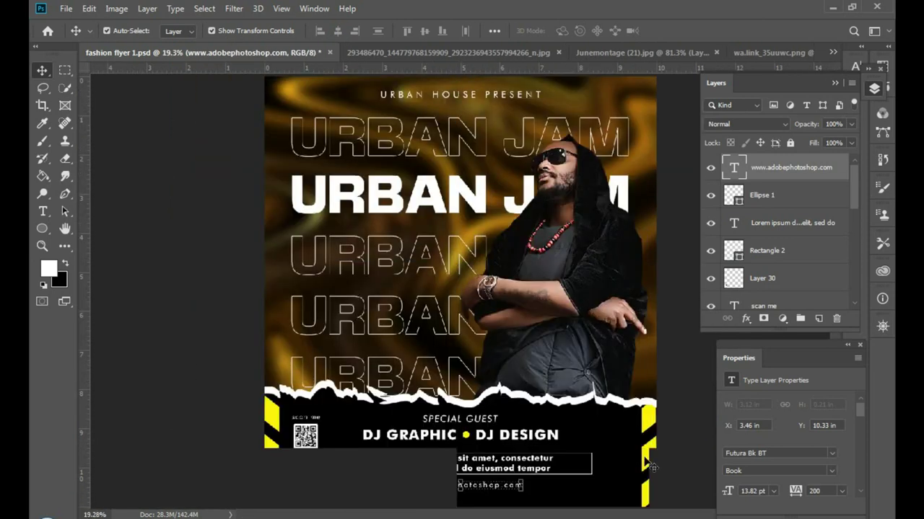
pyautogui.click(709, 408)
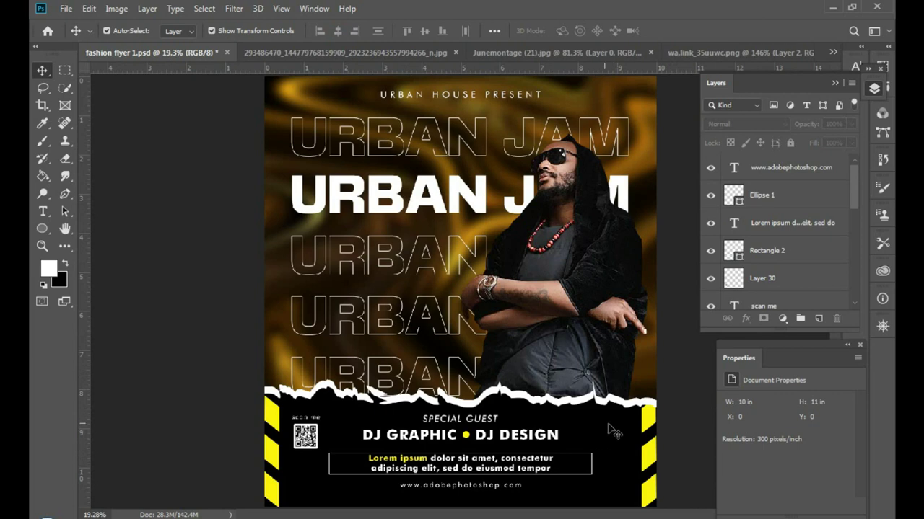
# Start a new Futura Md BT Bold text line to the right of DJ DESIGN
pyautogui.click(43, 212)
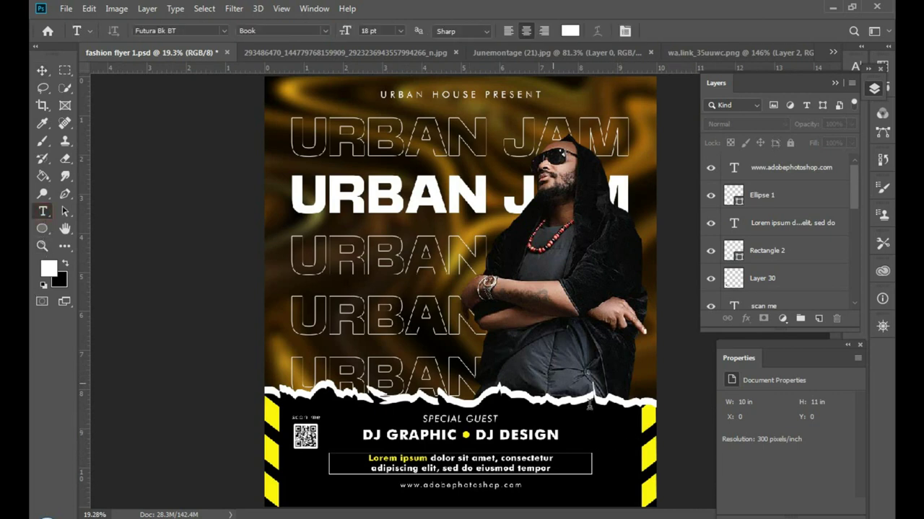
pyautogui.click(807, 172)
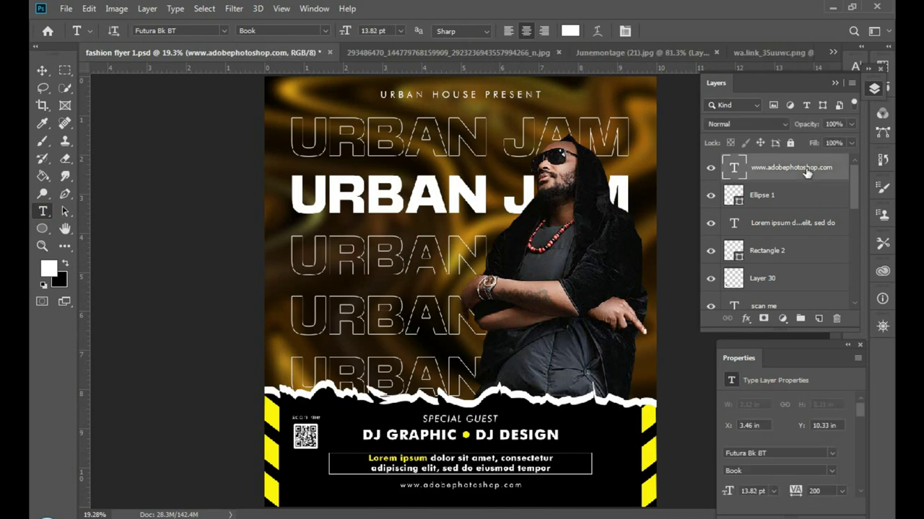
pyautogui.click(222, 31)
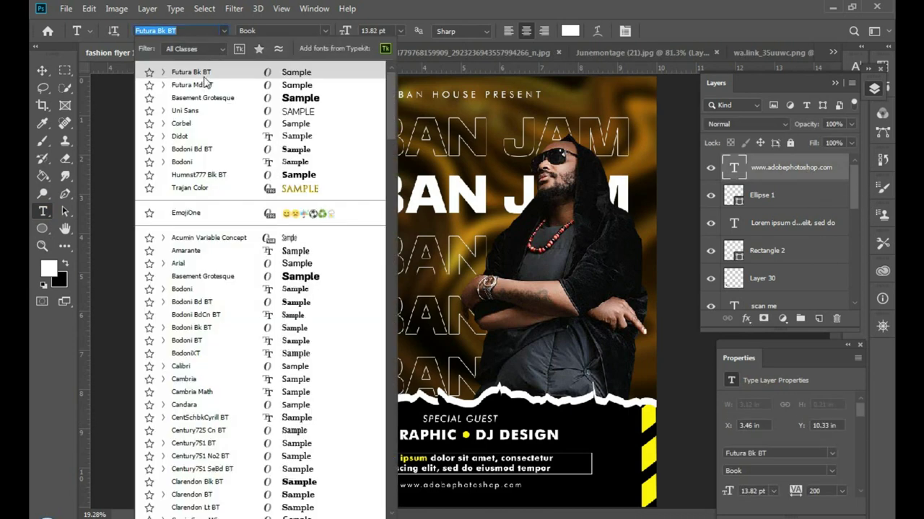
pyautogui.click(207, 87)
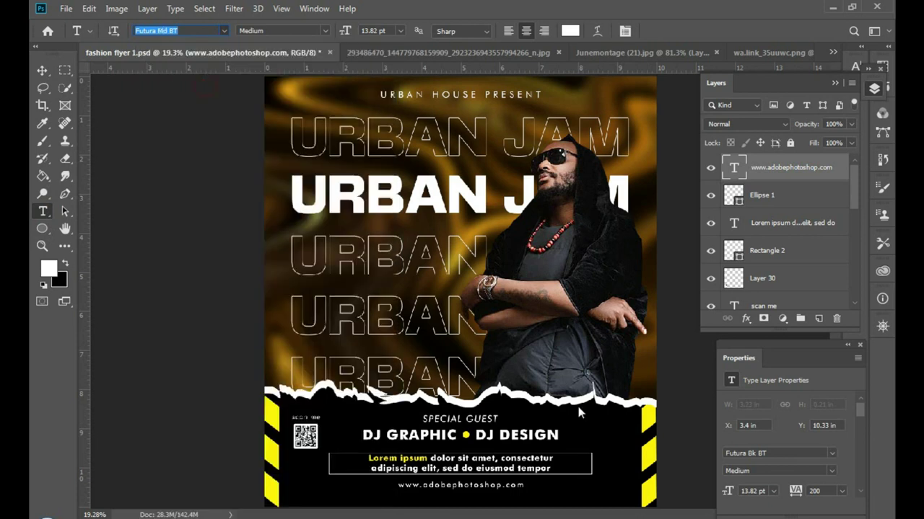
pyautogui.click(609, 432)
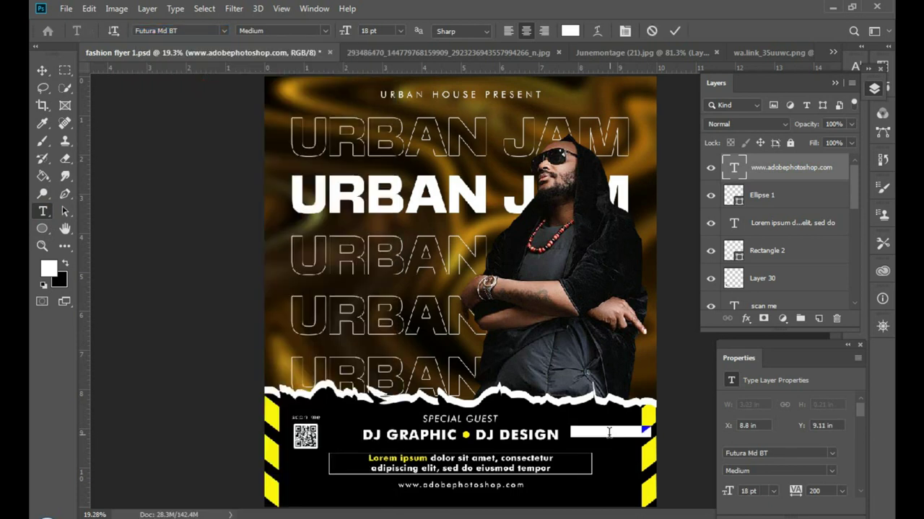
pyautogui.click(313, 69)
# Type '18' with letter spacing reset to 0 and commit the text
pyautogui.click(625, 31)
pyautogui.click(832, 115)
pyautogui.click(820, 195)
pyautogui.write('18')
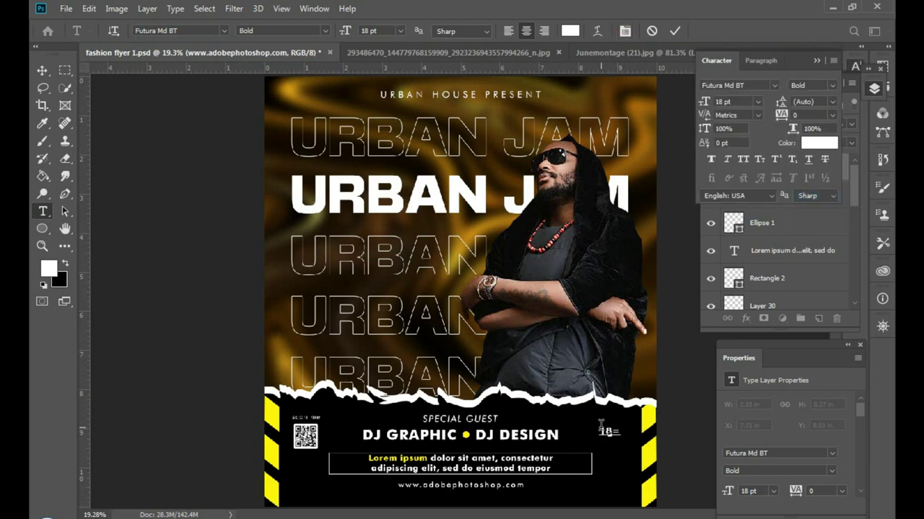
pyautogui.click(675, 30)
pyautogui.press('v')
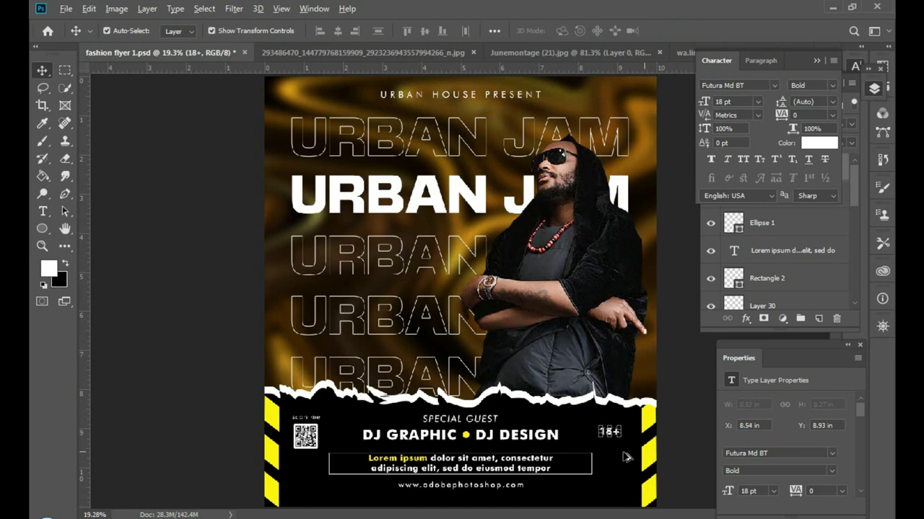
# Enlarge the 18+ text to about 28 pt and place it beside the yellow stripes
pyautogui.scroll(1, 626, 457)
pyautogui.scroll(2, 541, 429)
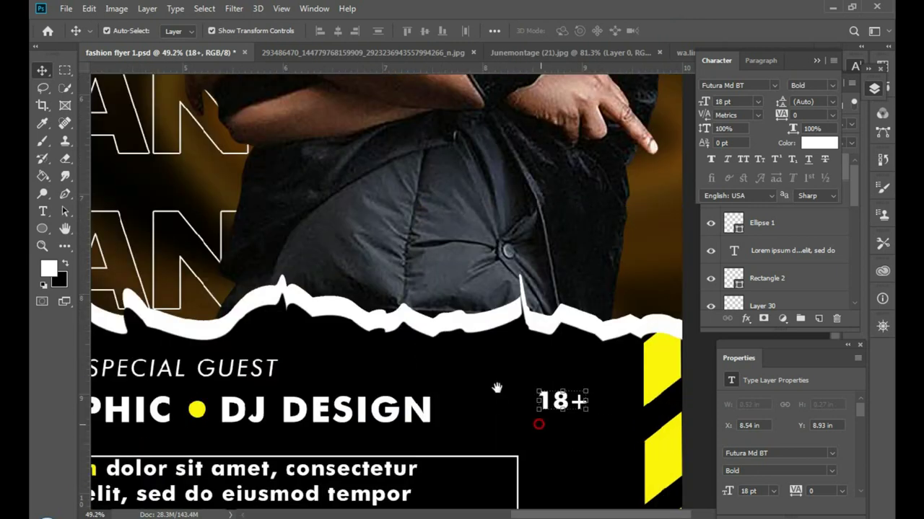
pyautogui.moveTo(510, 349)
pyautogui.mouseDown()
pyautogui.moveTo(555, 428)
pyautogui.moveTo(542, 404)
pyautogui.mouseUp()
pyautogui.moveTo(527, 358); pyautogui.dragTo(511, 336)
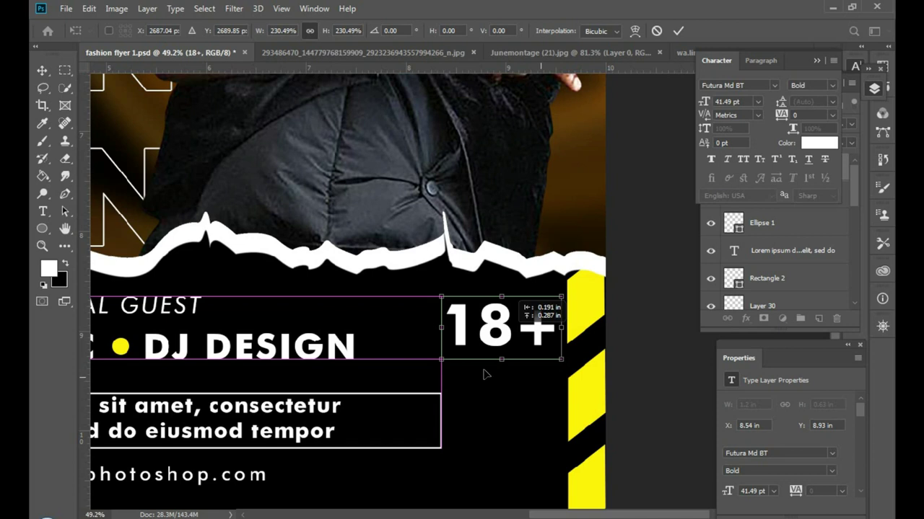
pyautogui.scroll(-2, 476, 366)
pyautogui.scroll(-3, 475, 362)
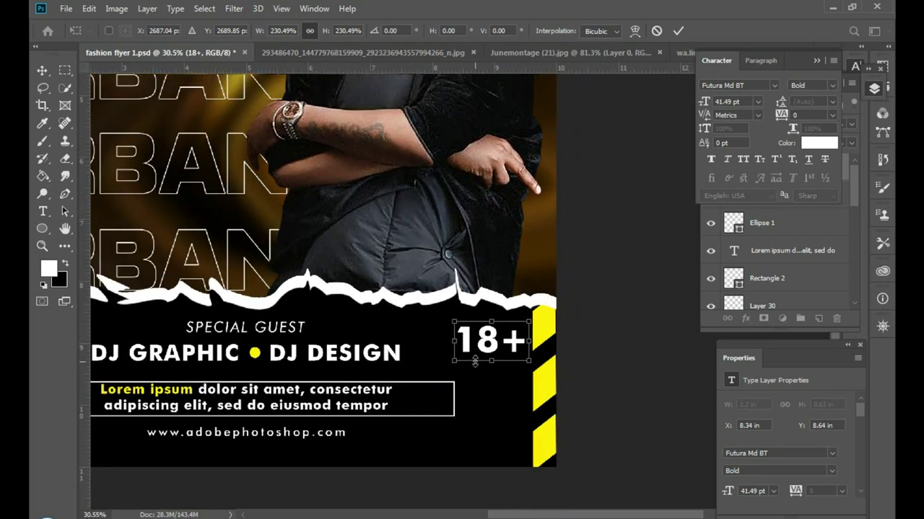
pyautogui.press('Return')
pyautogui.hotkey('ctrl', '0')
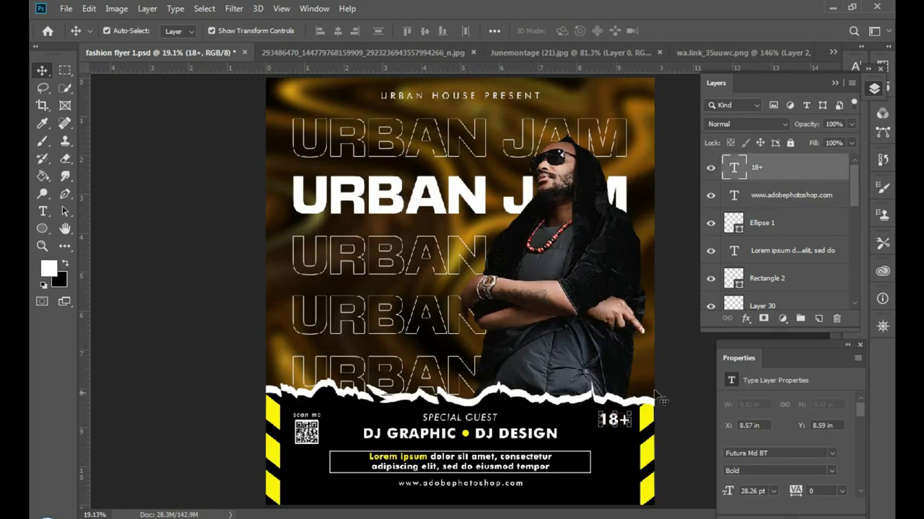
# Duplicate the scan me text layer and position the copy just under 18+
pyautogui.click(306, 416)
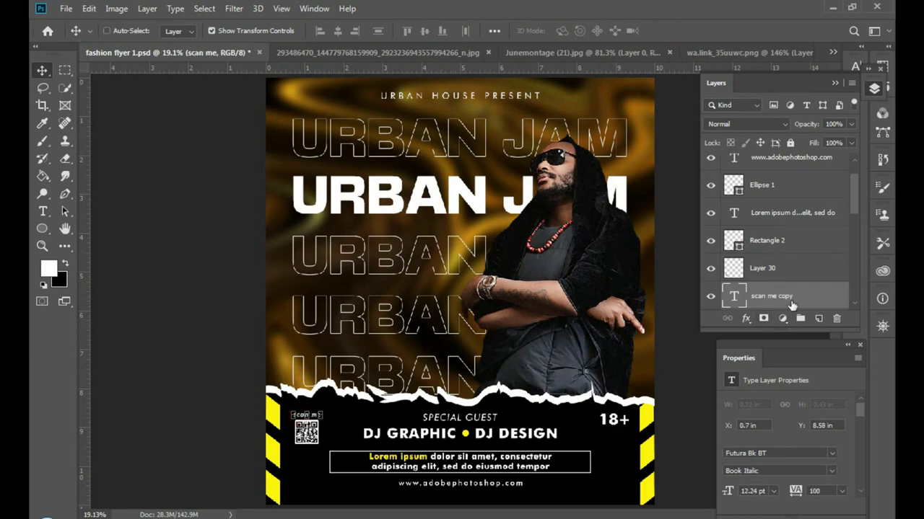
pyautogui.click(791, 303)
pyautogui.moveTo(813, 302)
pyautogui.mouseDown()
pyautogui.moveTo(814, 154)
pyautogui.moveTo(815, 169)
pyautogui.mouseUp()
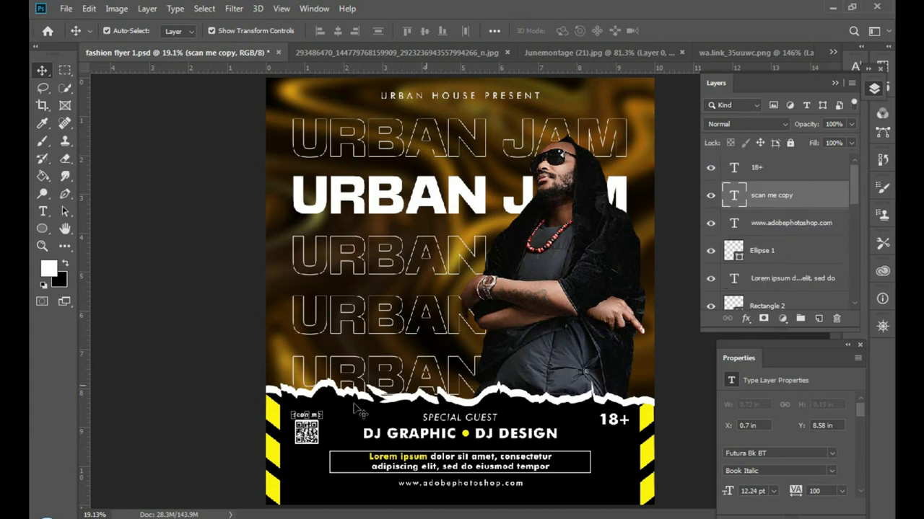
pyautogui.moveTo(306, 416); pyautogui.dragTo(608, 437)
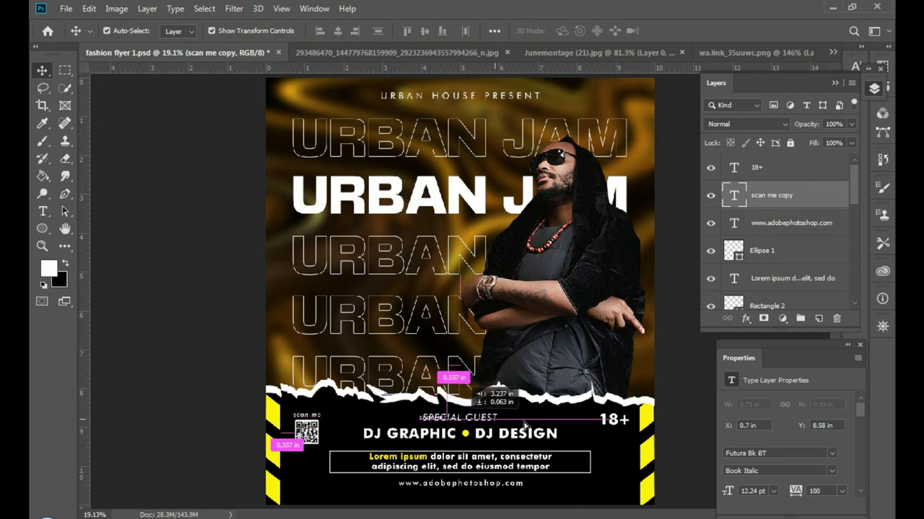
pyautogui.moveTo(609, 437); pyautogui.dragTo(618, 439)
pyautogui.scroll(2, 641, 460)
pyautogui.scroll(2, 639, 455)
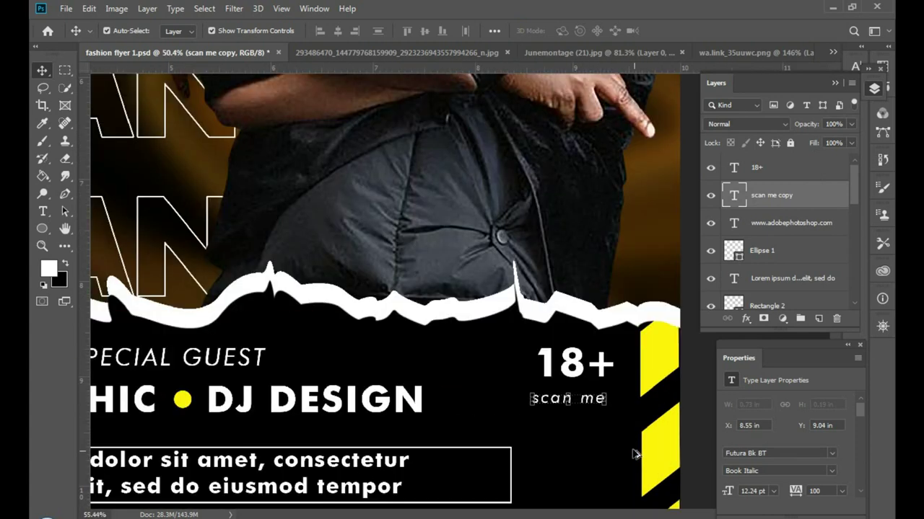
pyautogui.scroll(1, 635, 450)
# Retype the copied text as EVENT in upright Book style
pyautogui.click(45, 211)
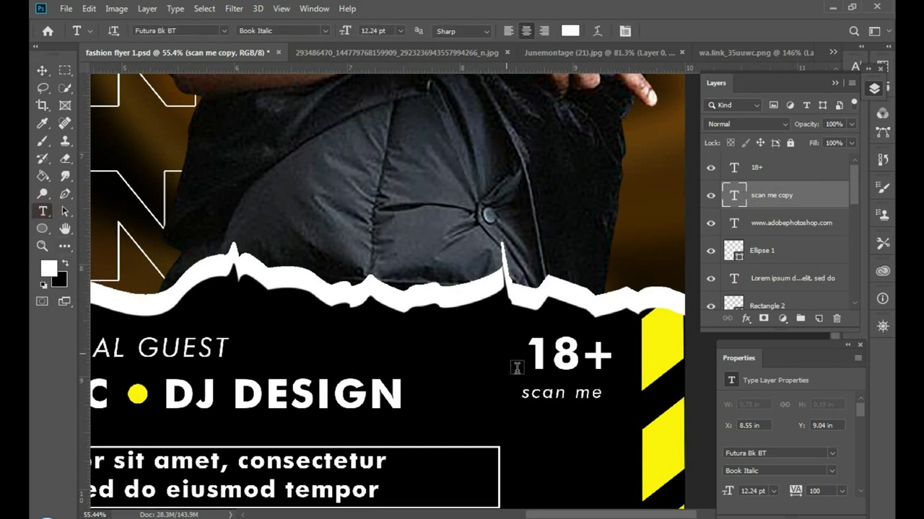
pyautogui.click(558, 396)
pyautogui.hotkey('ctrl', 'a')
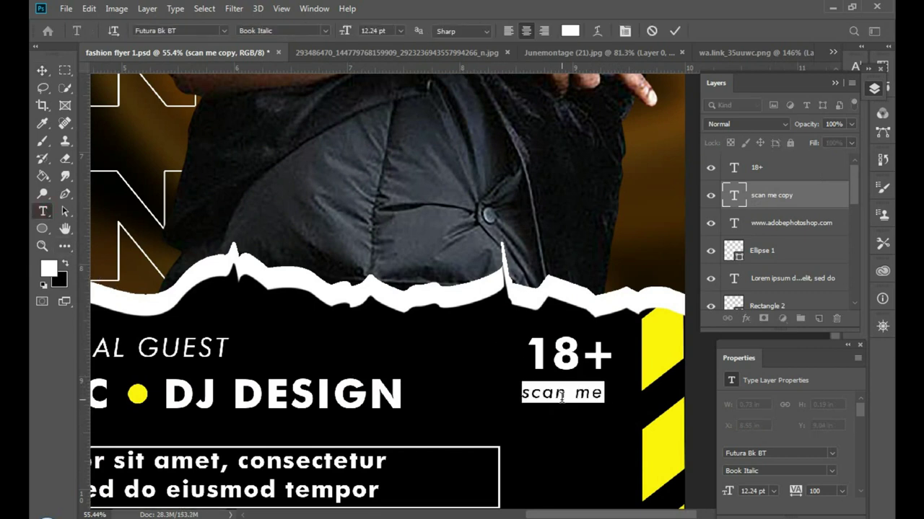
pyautogui.click(561, 396)
pyautogui.write('EVENT')
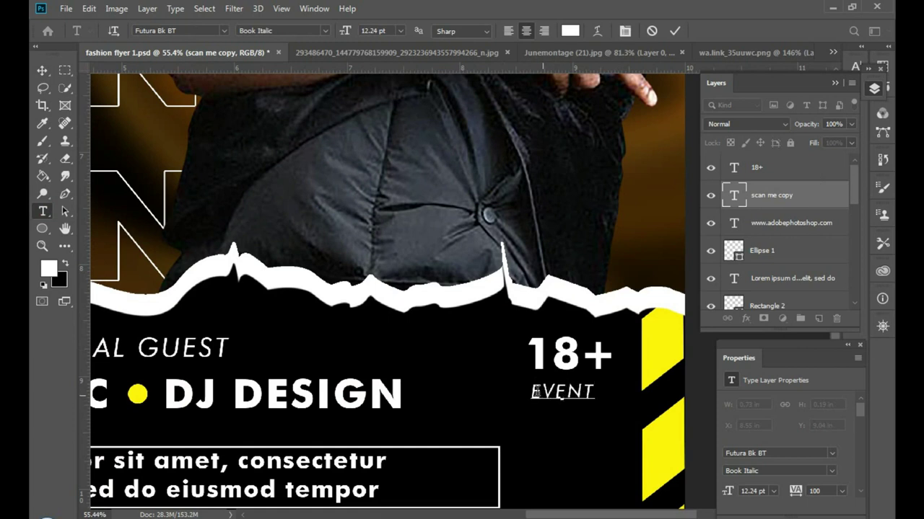
pyautogui.hotkey('ctrl', 'a')
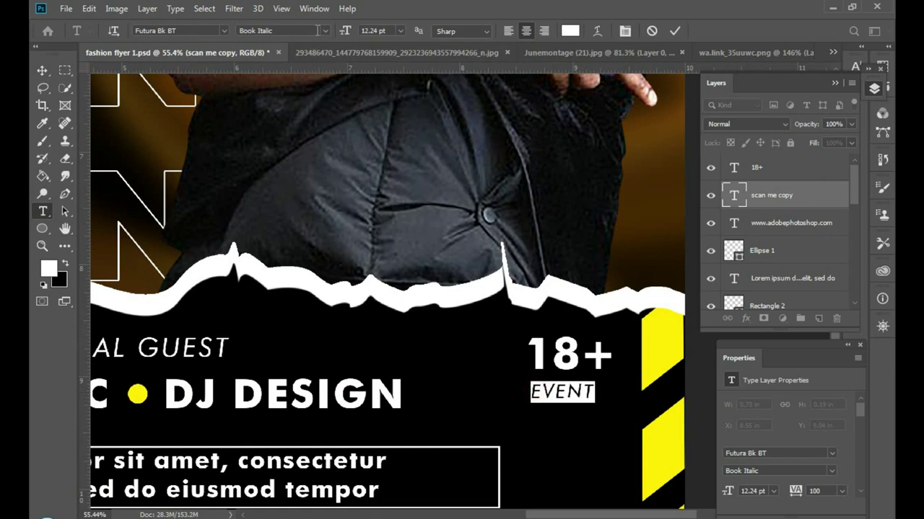
pyautogui.click(326, 34)
pyautogui.click(325, 42)
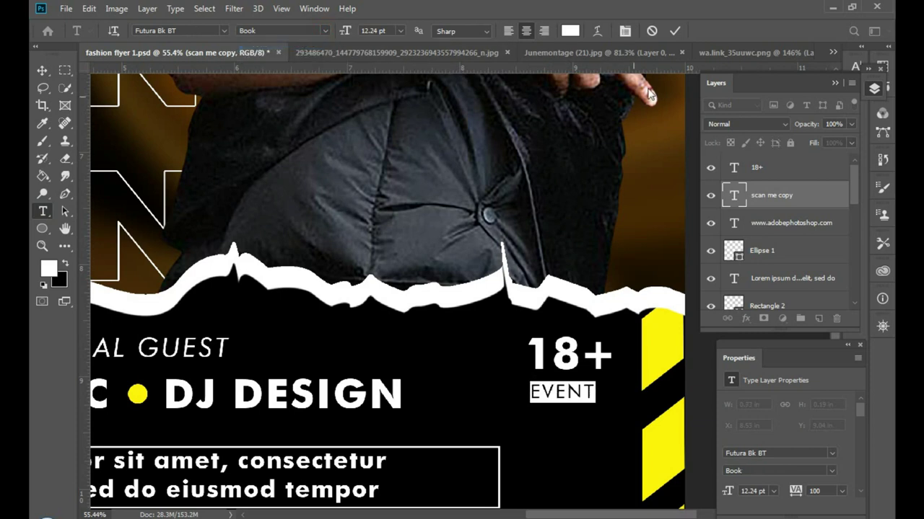
pyautogui.hotkey('ctrl', 'Return')
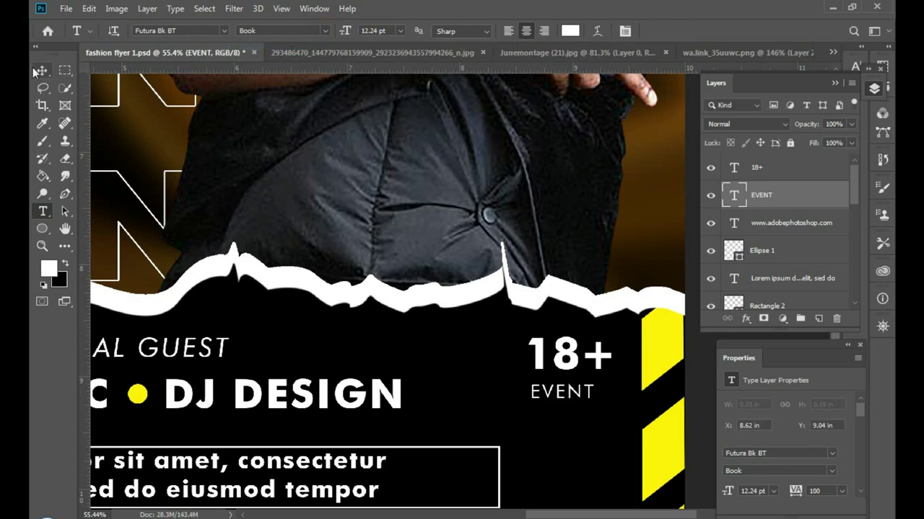
# Move EVENT up under 18+ and centre the two horizontally
pyautogui.click(34, 68)
pyautogui.scroll(3, 588, 399)
pyautogui.moveTo(590, 394); pyautogui.dragTo(572, 349)
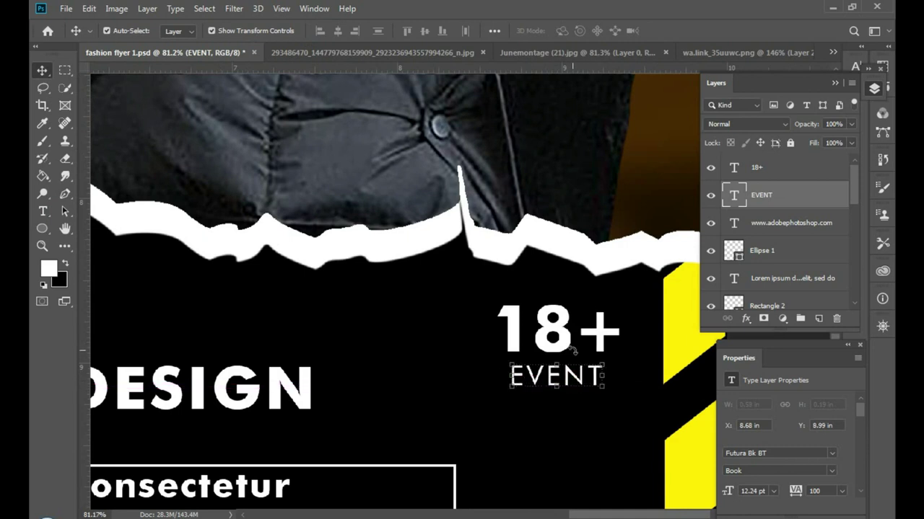
pyautogui.keyDown('shift'); pyautogui.click(568, 345); pyautogui.keyUp('shift')
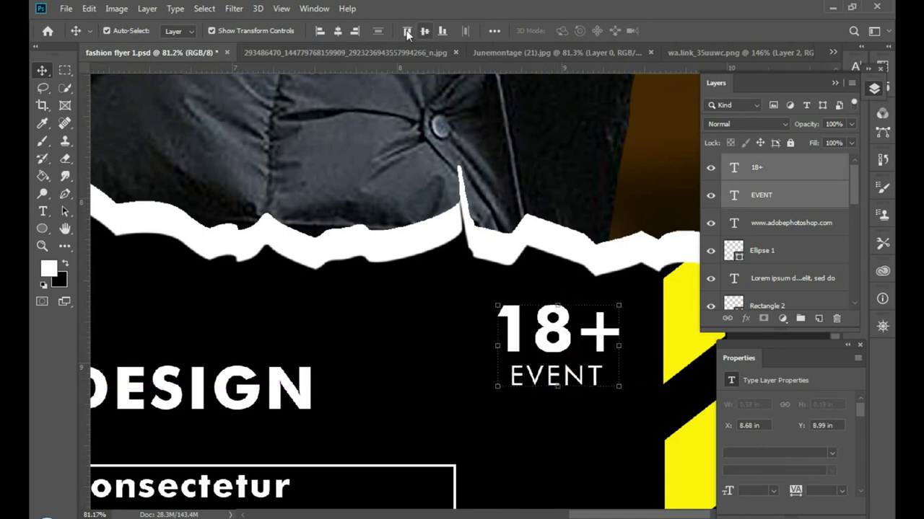
pyautogui.click(342, 32)
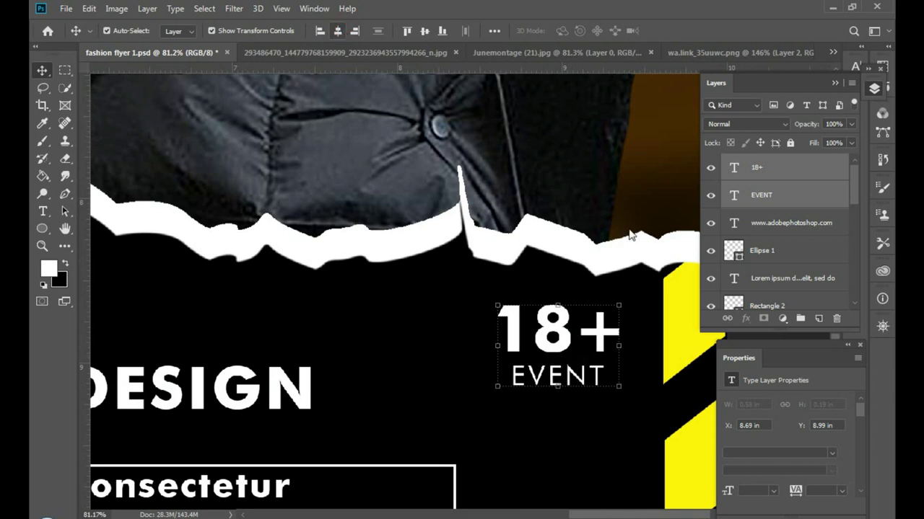
pyautogui.click(666, 311)
pyautogui.scroll(-6, 660, 361)
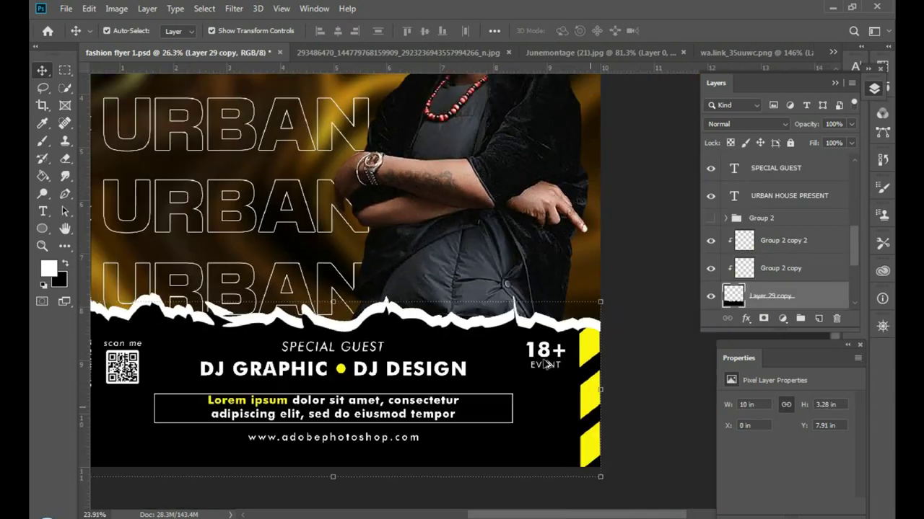
pyautogui.click(677, 406)
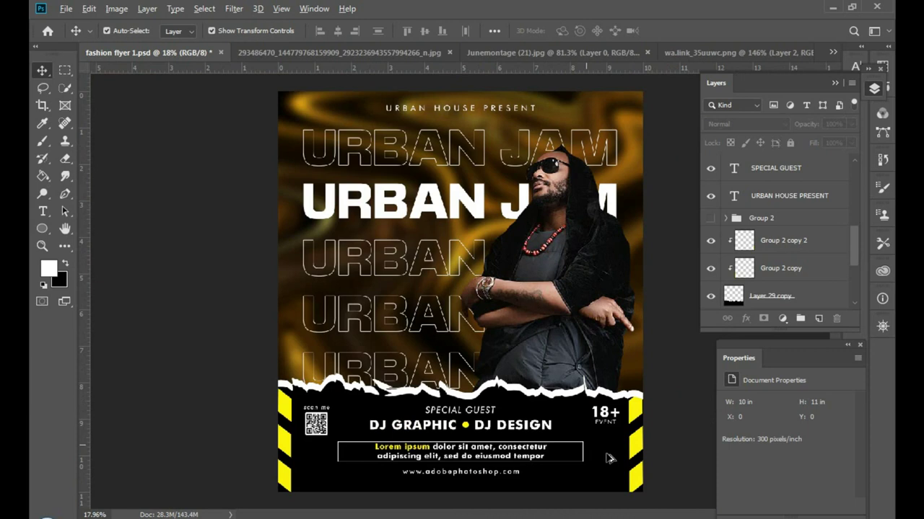
pyautogui.scroll(1, 608, 458)
pyautogui.scroll(-1, 610, 458)
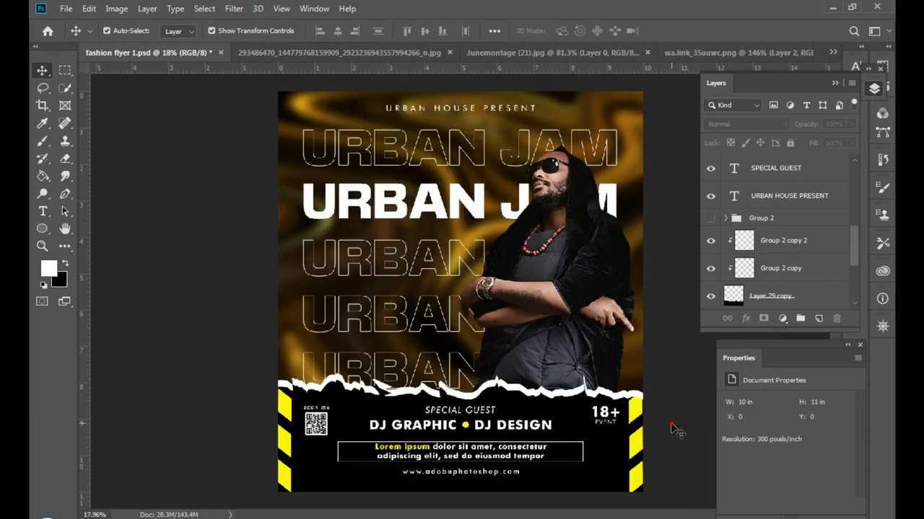